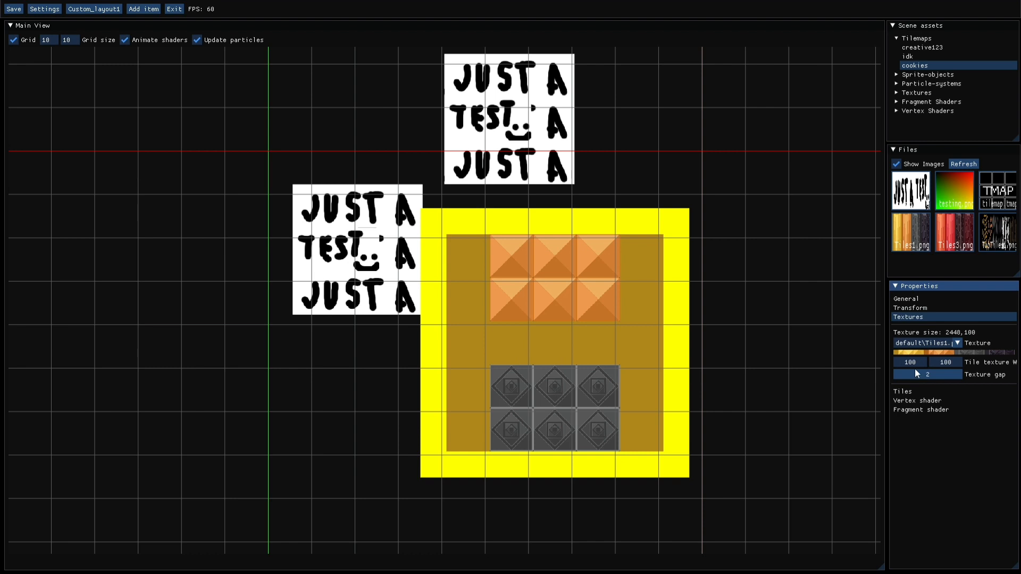
Examine the texture and tile settings of the cookies tilemap
{"action": "left_click", "coordinate": [656, 347]}
{"action": "left_click", "coordinate": [656, 347]}
{"action": "middle_click_drag", "start_coordinate": [657, 347], "coordinate": [592, 271]}
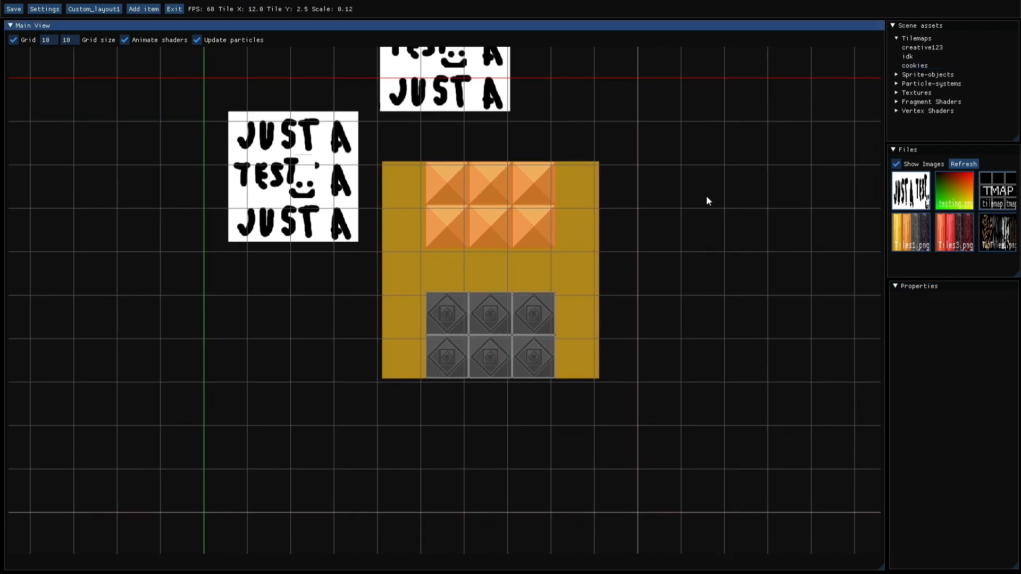
{"action": "left_click", "coordinate": [528, 219]}
{"action": "middle_click_drag", "start_coordinate": [529, 220], "coordinate": [516, 285]}
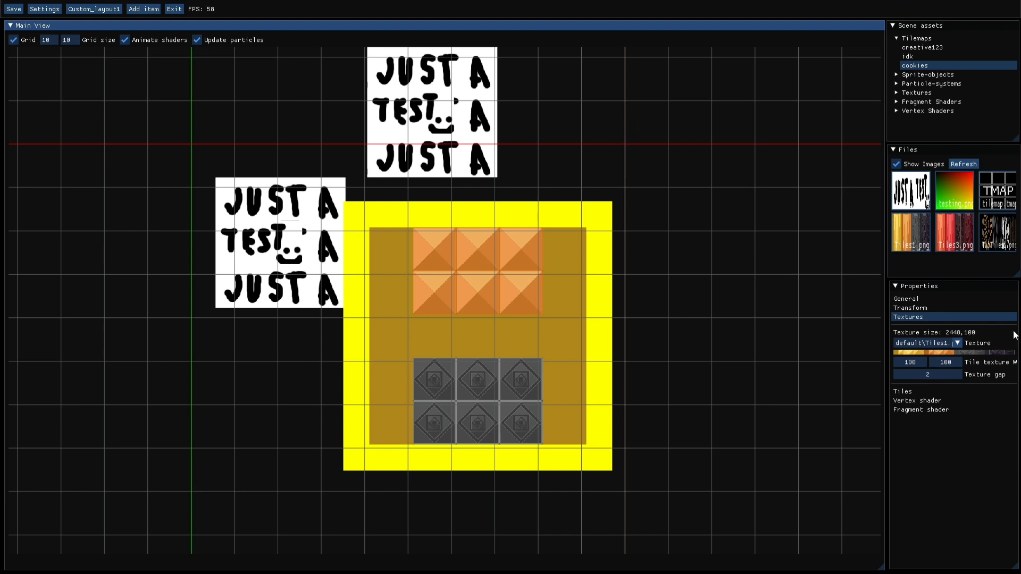
{"action": "left_click", "coordinate": [936, 392]}
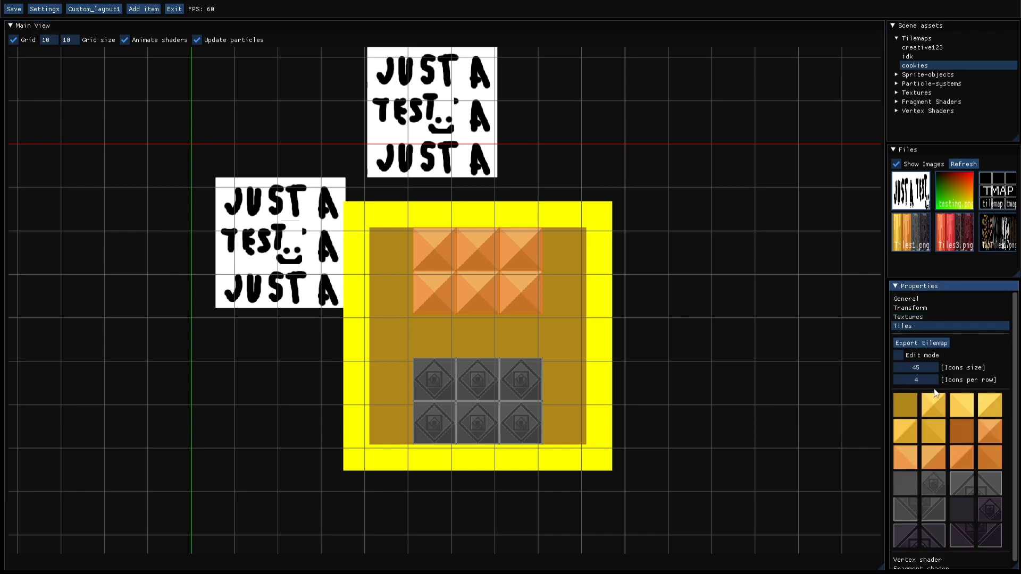
{"action": "scroll", "coordinate": [952, 398], "scroll_direction": "down", "scroll_amount": 1}
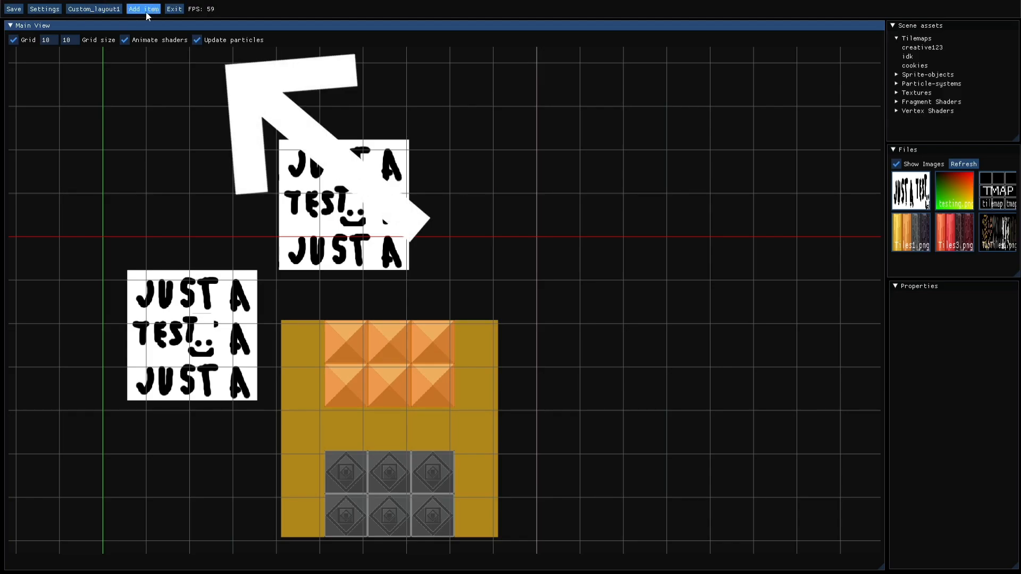
Add a particle-system item named "particles" to the scene
{"action": "left_click", "coordinate": [143, 11]}
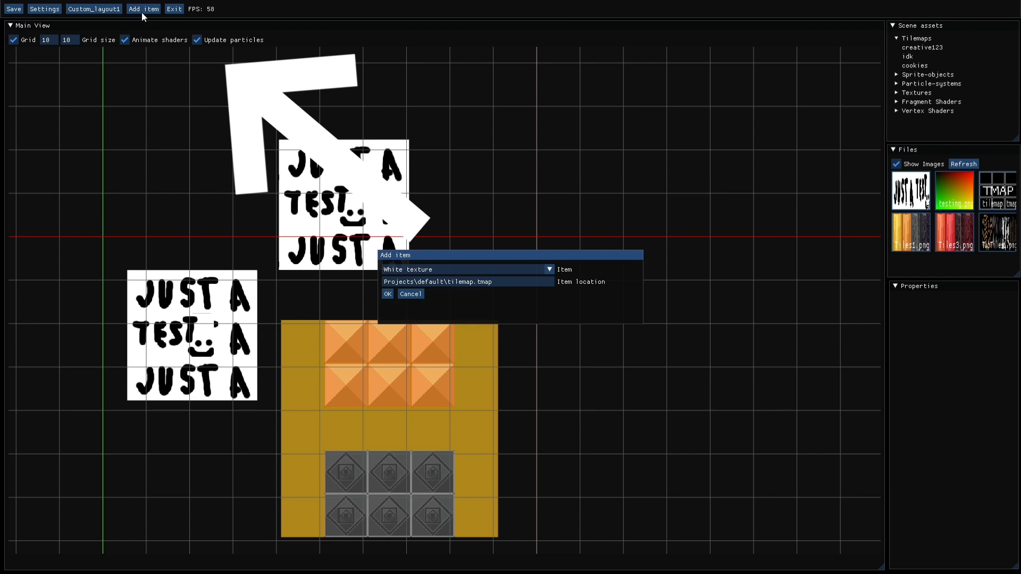
{"action": "left_click", "coordinate": [432, 269]}
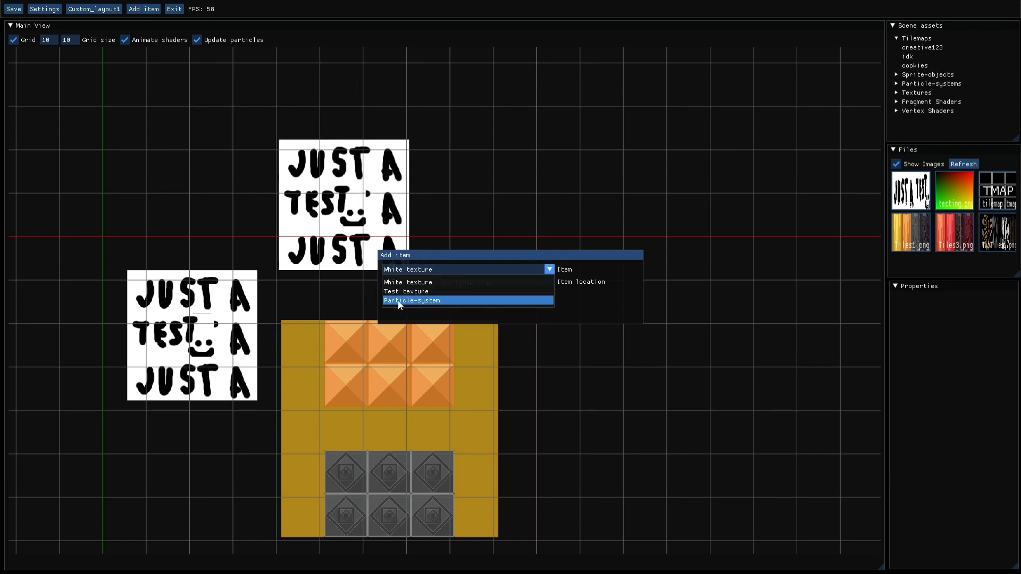
{"action": "left_click", "coordinate": [400, 301]}
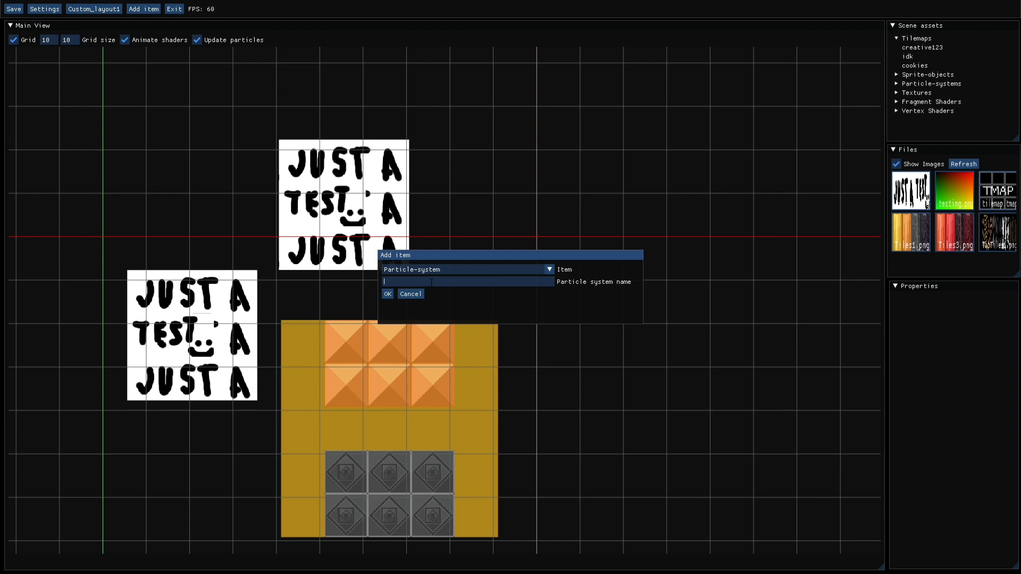
{"action": "type", "text": "particles"}
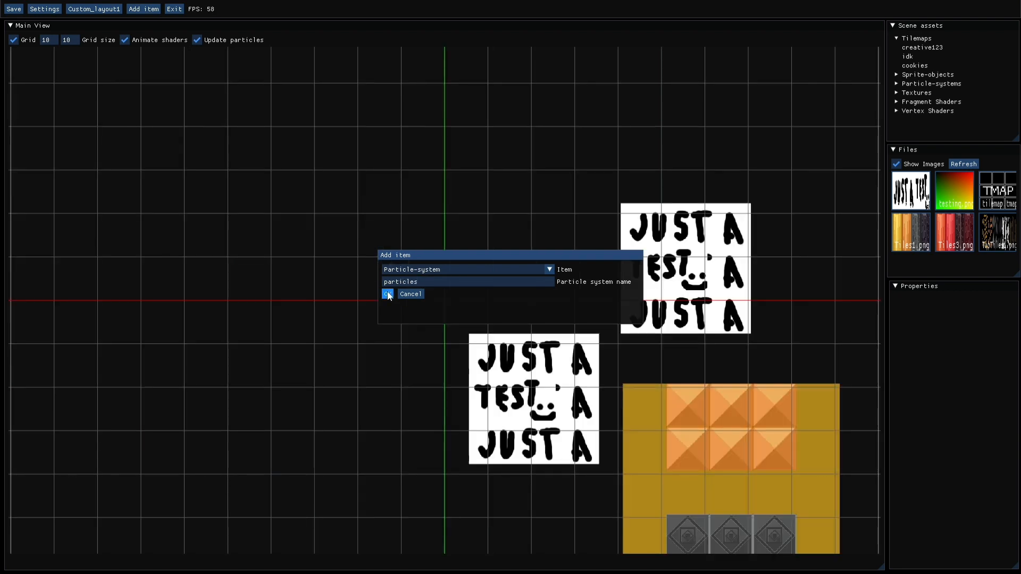
{"action": "left_click", "coordinate": [388, 295]}
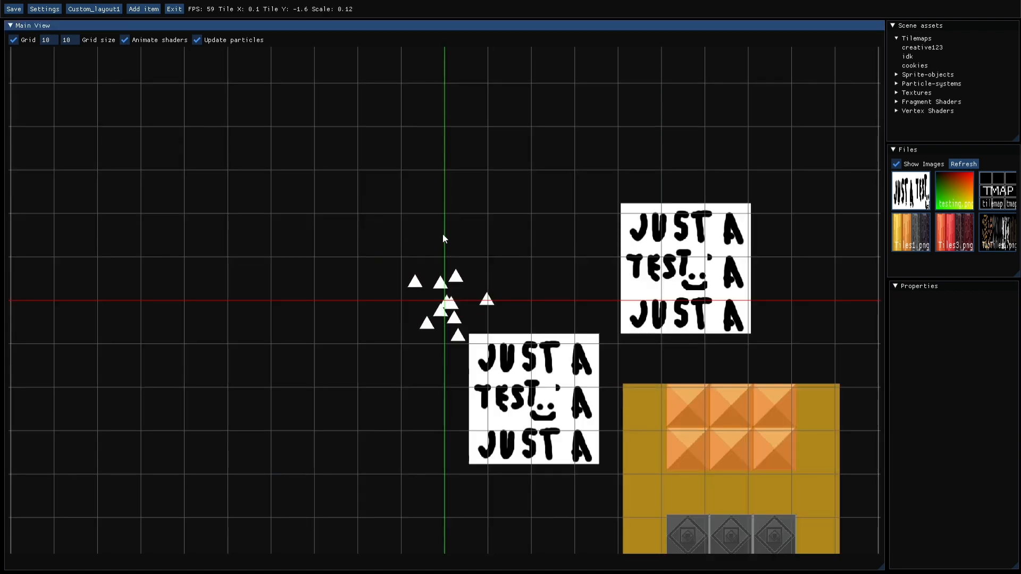
Pause the particle updates to inspect the frozen particles, and resume them
{"action": "mouse_move", "coordinate": [442, 234]}
{"action": "left_mouse_down"}
{"action": "mouse_move", "coordinate": [356, 191]}
{"action": "mouse_move", "coordinate": [331, 158]}
{"action": "mouse_move", "coordinate": [449, 225]}
{"action": "left_mouse_up"}
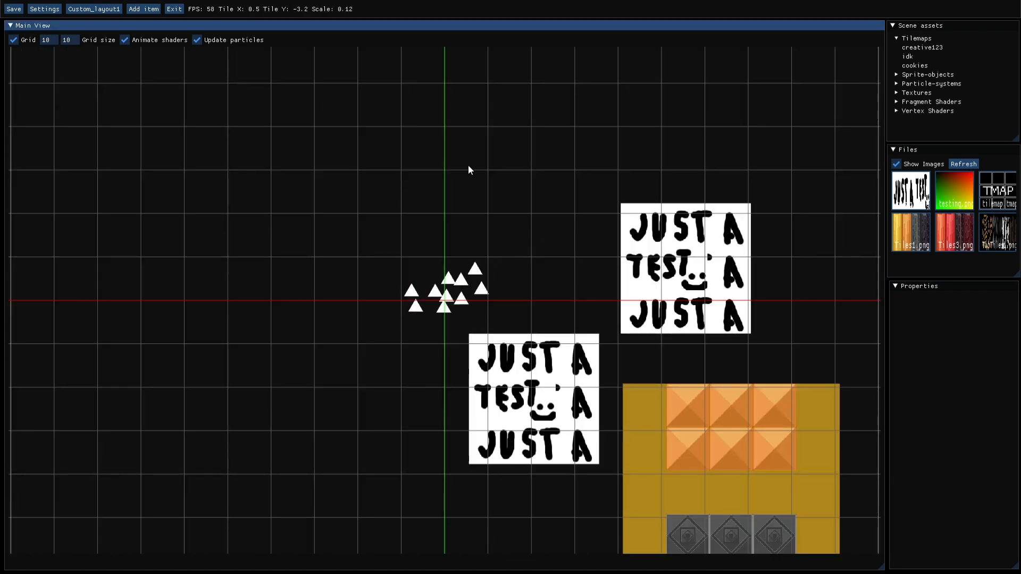
{"action": "left_click_drag", "start_coordinate": [468, 165], "coordinate": [468, 144]}
{"action": "scroll", "coordinate": [468, 144], "scroll_direction": "up", "scroll_amount": 3}
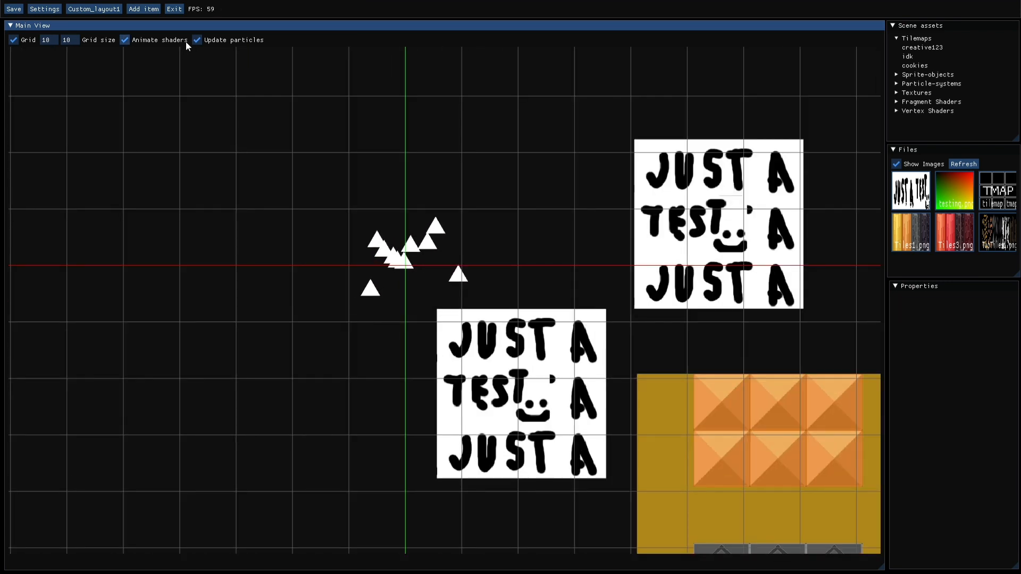
{"action": "left_click", "coordinate": [196, 40]}
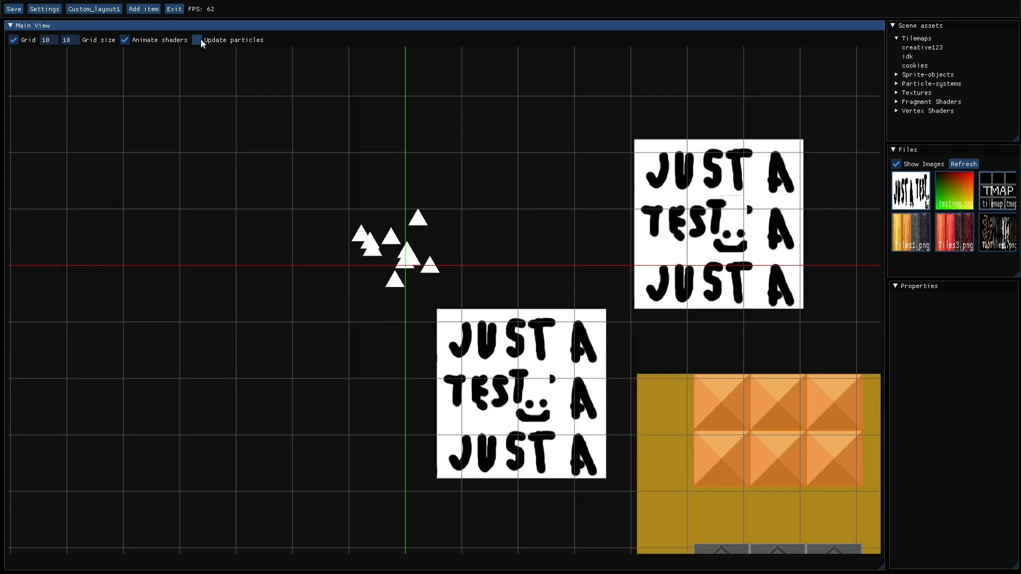
{"action": "left_click_drag", "start_coordinate": [374, 196], "coordinate": [448, 270]}
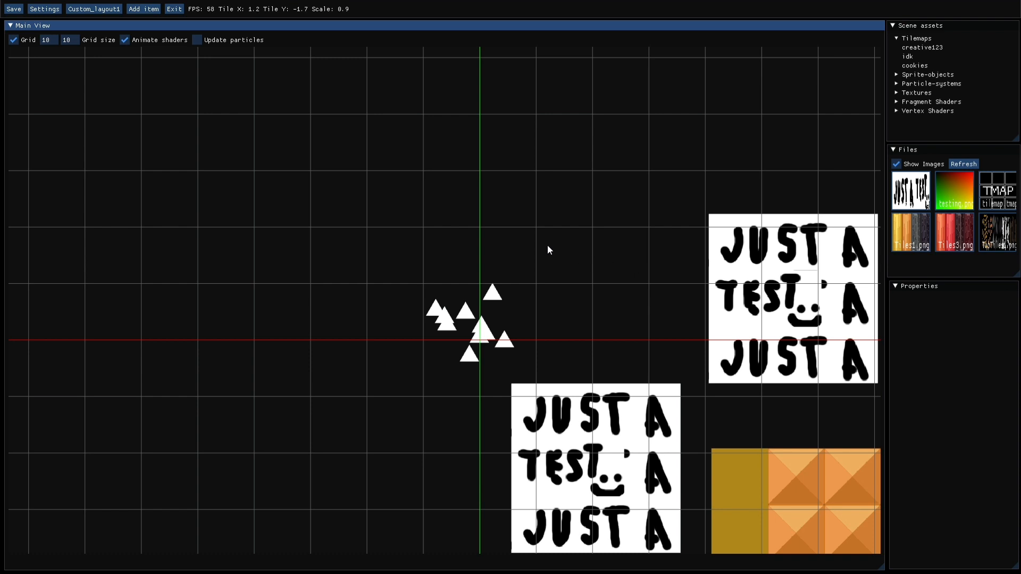
{"action": "middle_click_drag", "start_coordinate": [537, 226], "coordinate": [477, 176]}
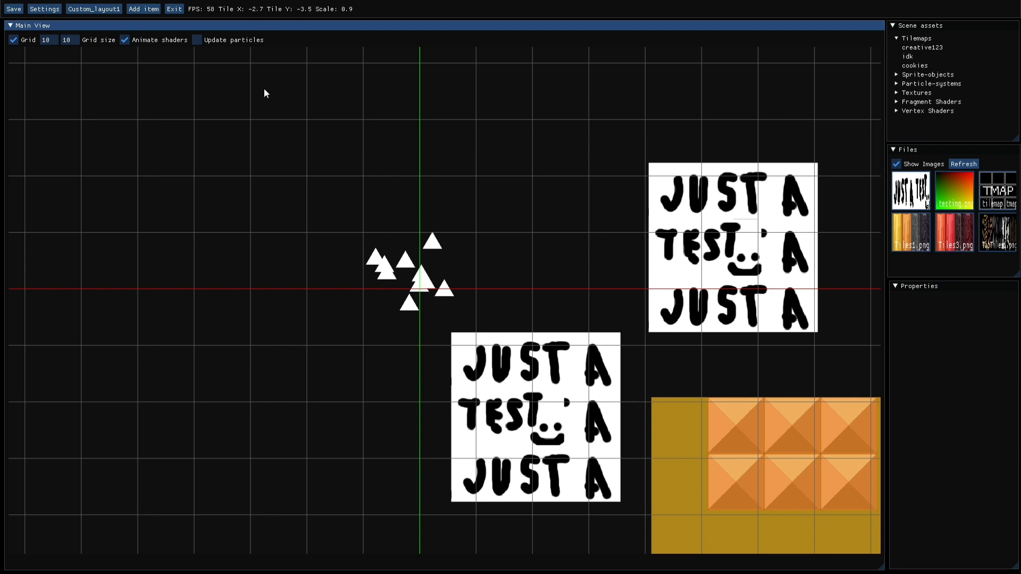
{"action": "left_click", "coordinate": [197, 40]}
Select the particles system in the scene assets and view its general and transform properties
{"action": "left_click", "coordinate": [912, 84]}
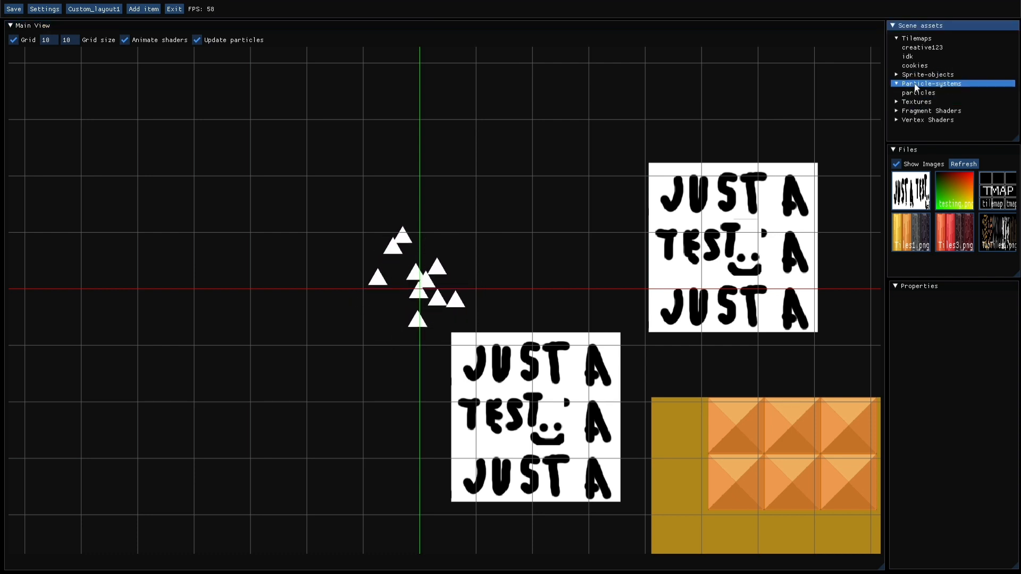
{"action": "left_click", "coordinate": [931, 94]}
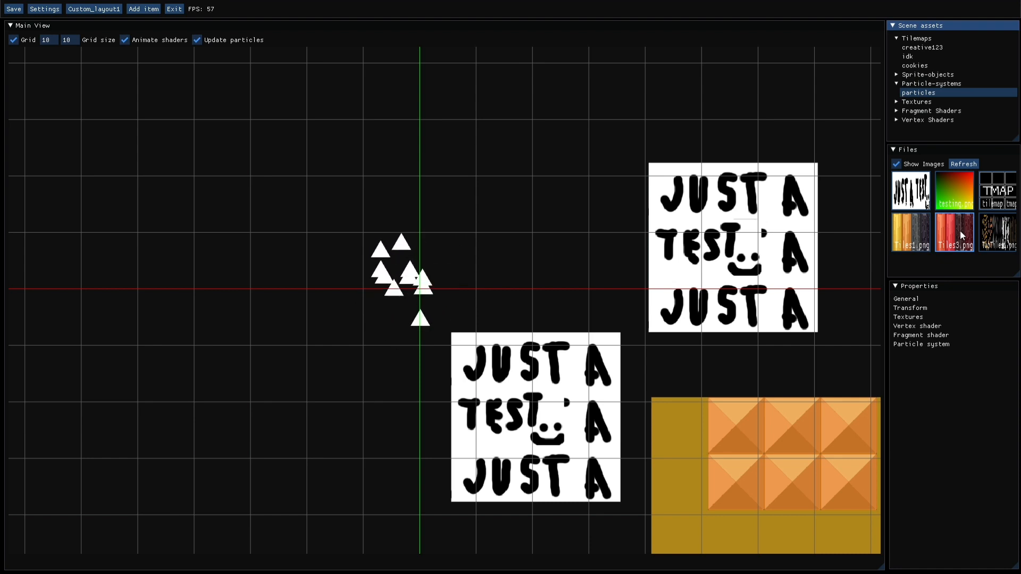
{"action": "left_click", "coordinate": [907, 299]}
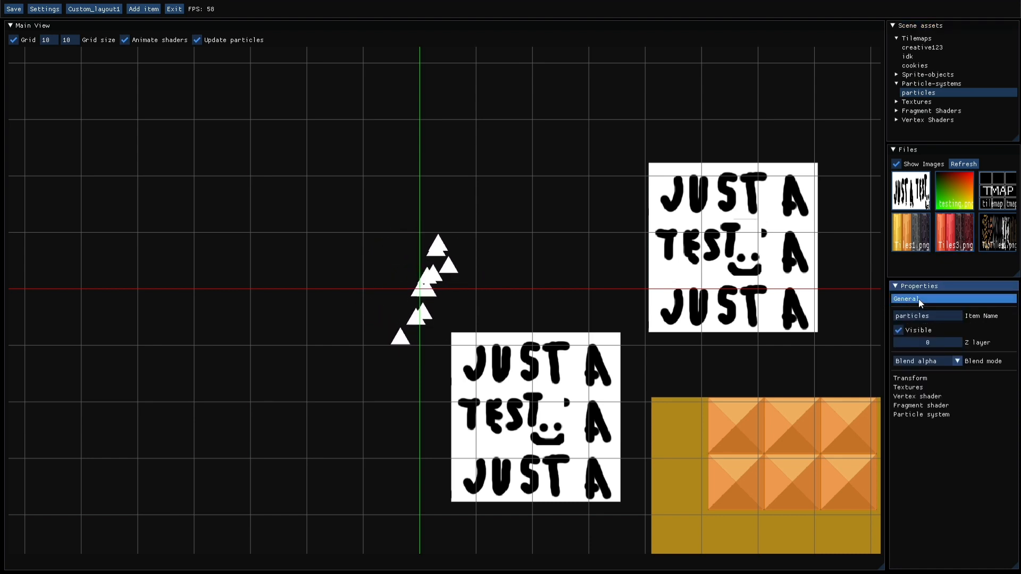
{"action": "left_click", "coordinate": [926, 378]}
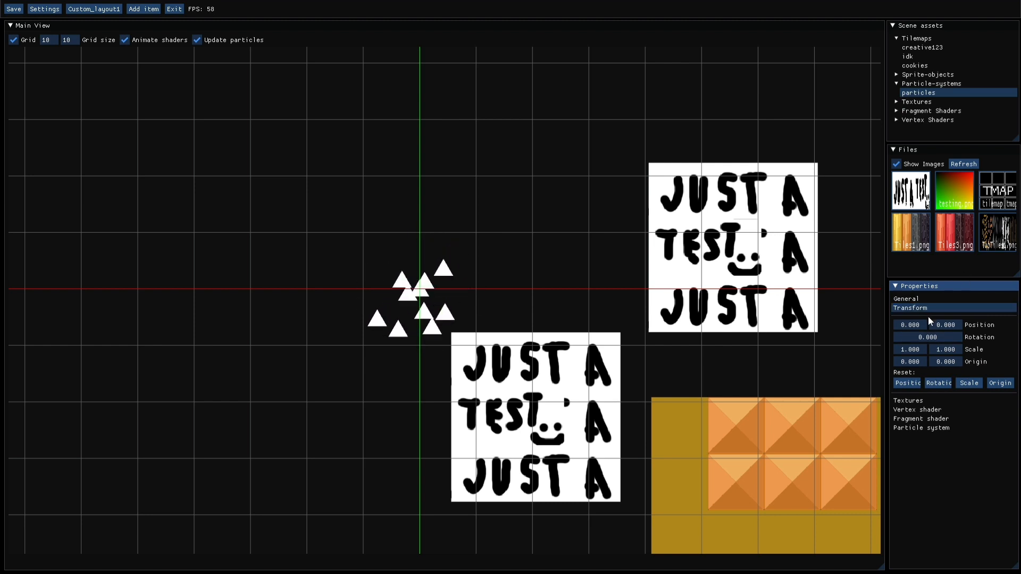
Try the testing.png texture on the particles system and remove it again
{"action": "left_click", "coordinate": [918, 402]}
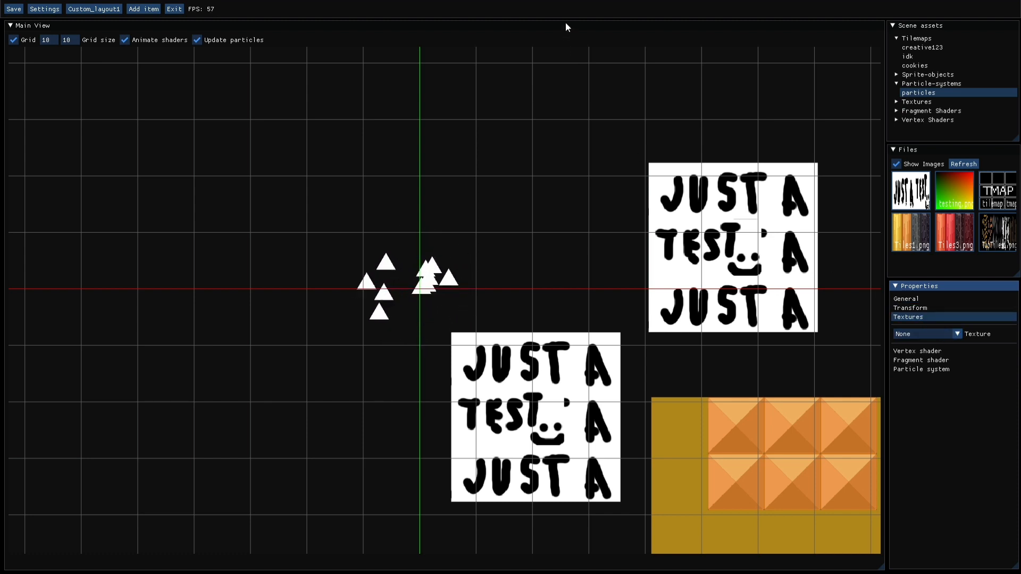
{"action": "left_click_drag", "start_coordinate": [977, 189], "coordinate": [952, 335]}
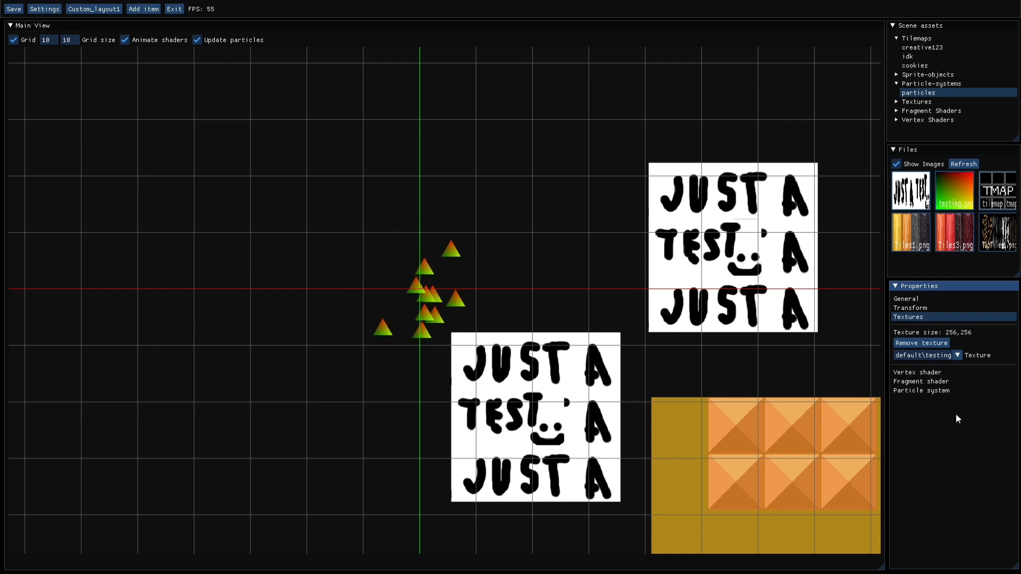
{"action": "left_click", "coordinate": [930, 343]}
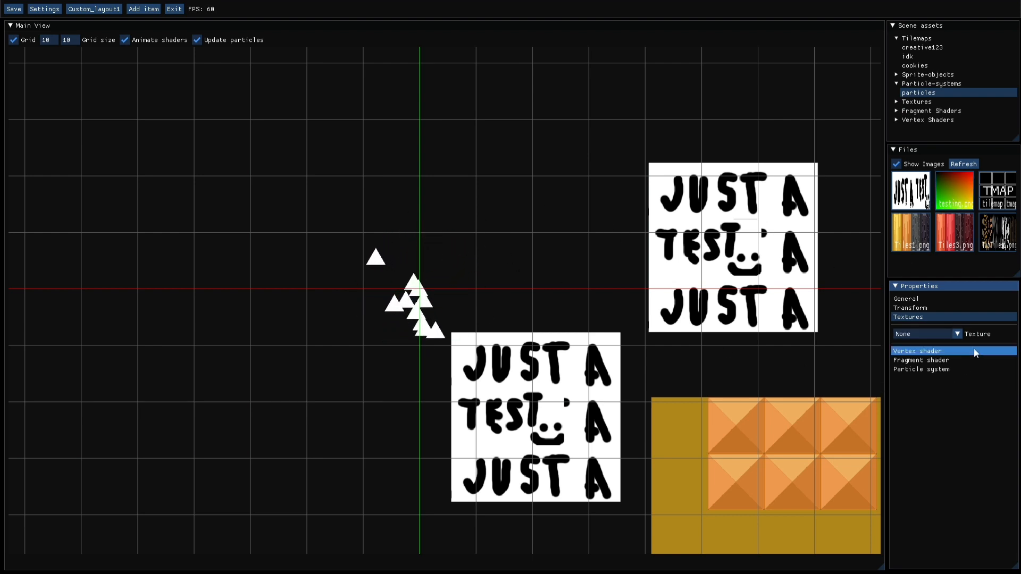
Examine the vertex shader, fragment shader and full particle settings of the particles system
{"action": "left_click", "coordinate": [947, 350]}
{"action": "left_click", "coordinate": [943, 364]}
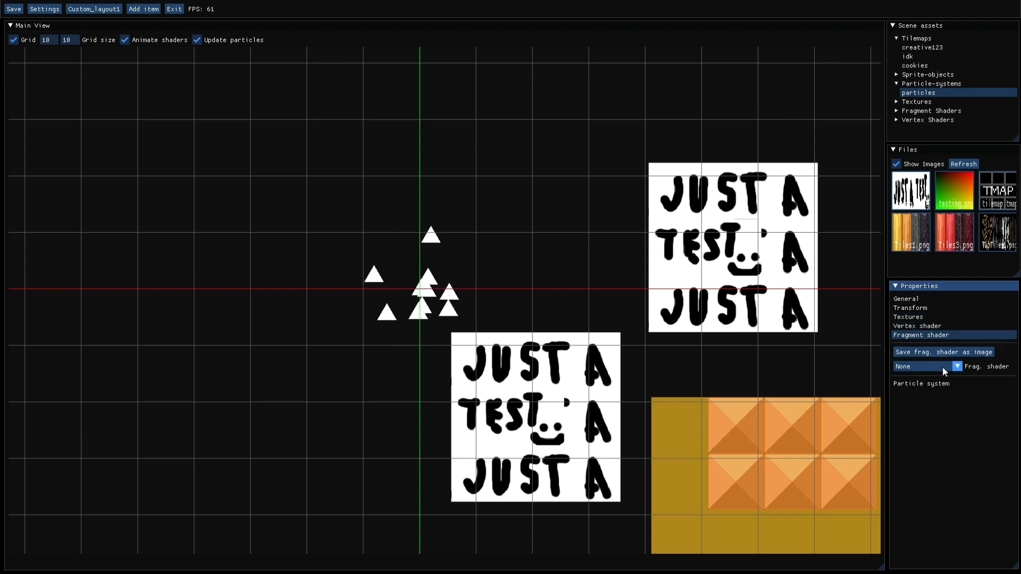
{"action": "left_click", "coordinate": [945, 336]}
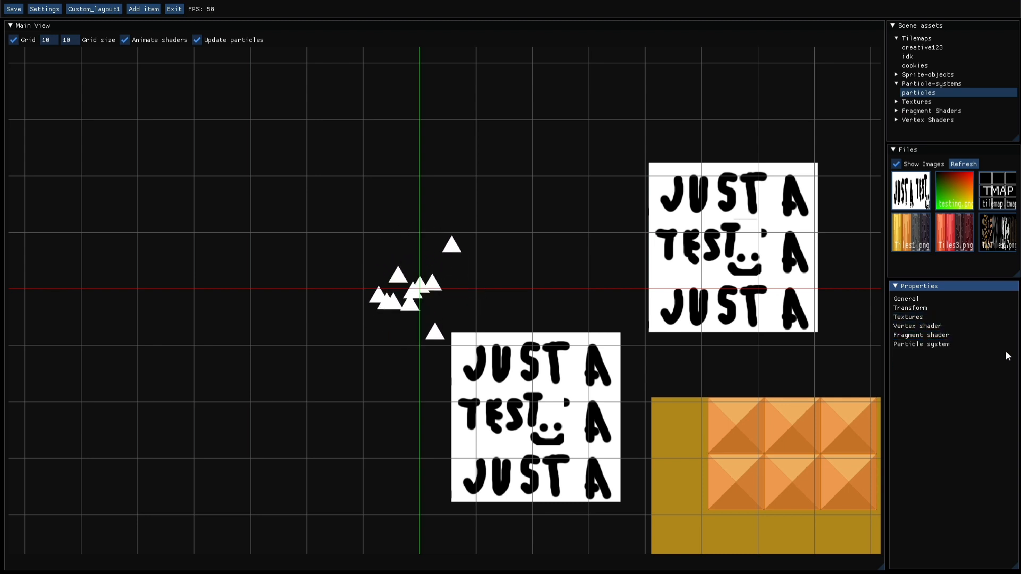
{"action": "left_click", "coordinate": [928, 344]}
{"action": "scroll", "coordinate": [963, 372], "scroll_direction": "down", "scroll_amount": 5}
{"action": "scroll", "coordinate": [955, 388], "scroll_direction": "up", "scroll_amount": 5}
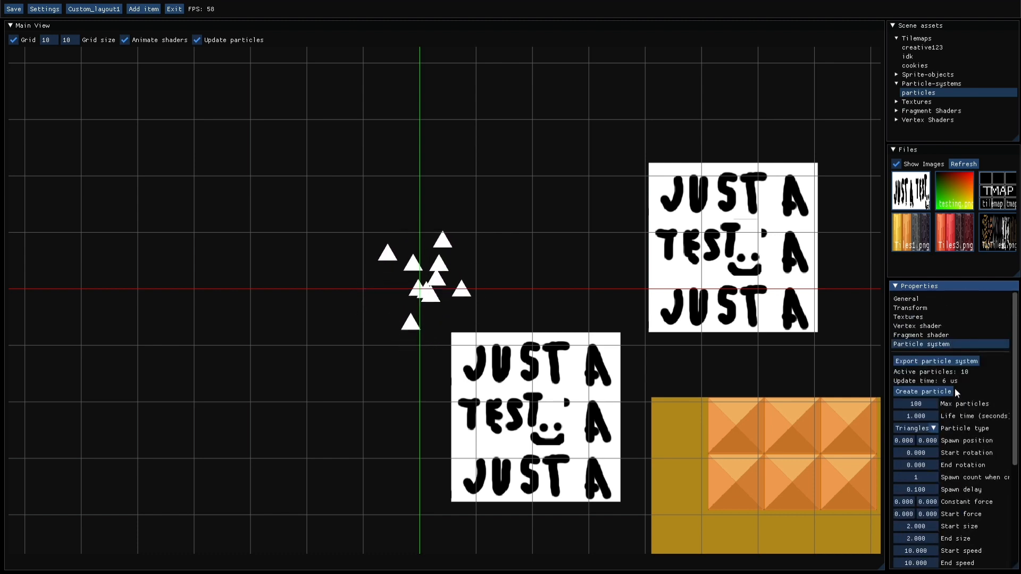
{"action": "scroll", "coordinate": [955, 388], "scroll_direction": "down", "scroll_amount": 1}
{"action": "scroll", "coordinate": [956, 388], "scroll_direction": "down", "scroll_amount": 4}
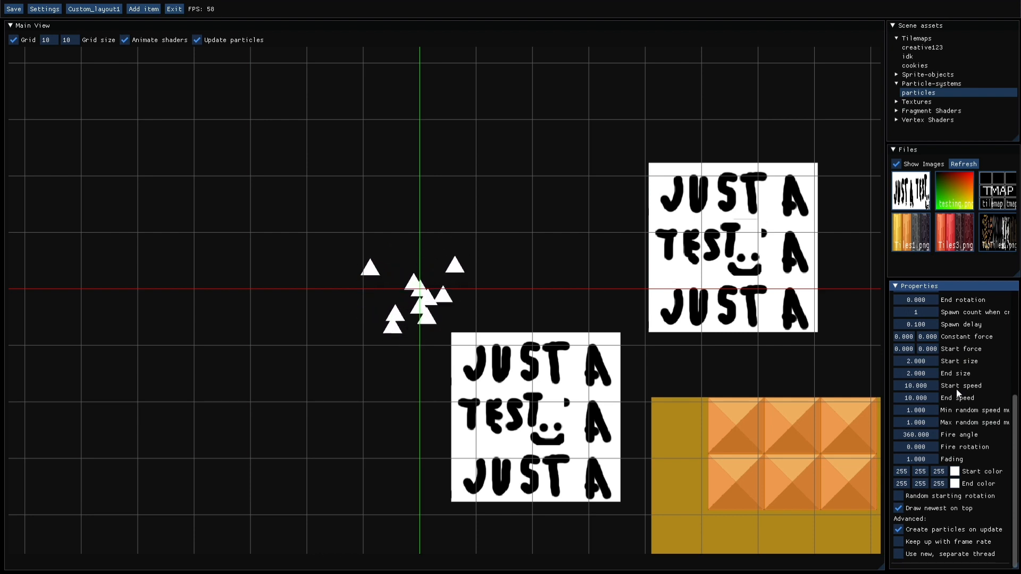
{"action": "scroll", "coordinate": [957, 392], "scroll_direction": "up", "scroll_amount": 5}
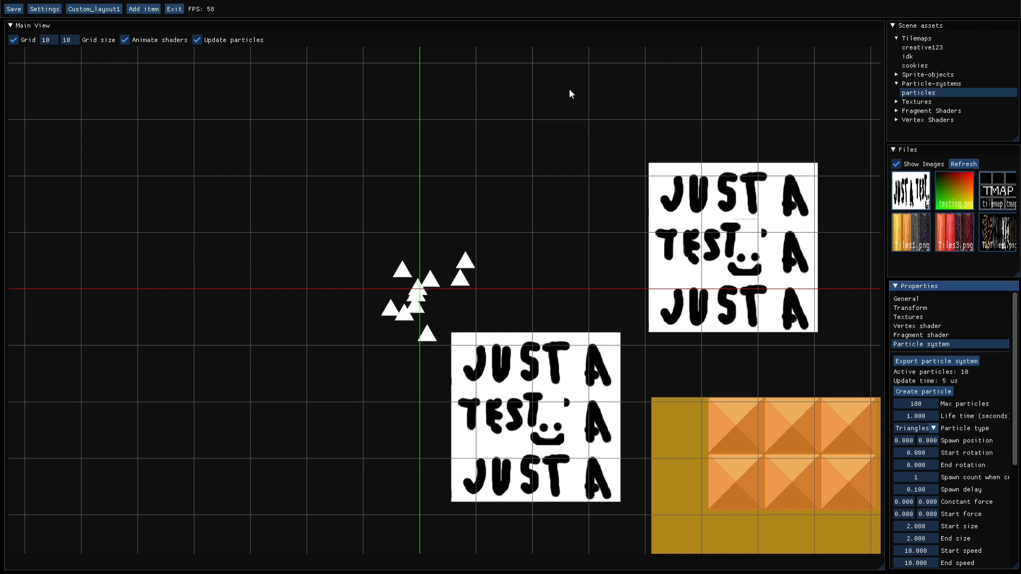
Move the particles system to position -26.7, -22.0
{"action": "left_click", "coordinate": [926, 308]}
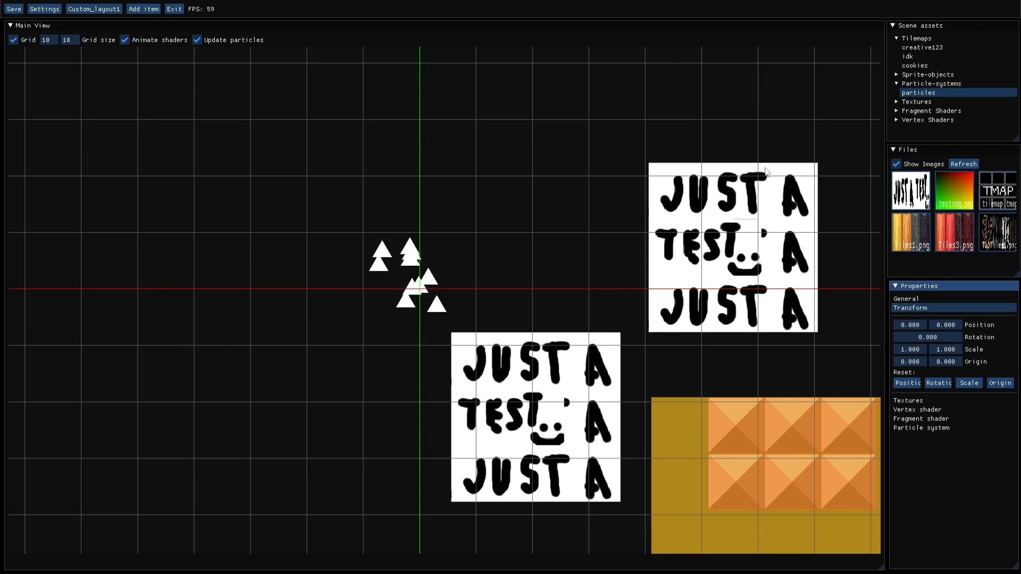
{"action": "left_click_drag", "start_coordinate": [910, 325], "coordinate": [808, 322]}
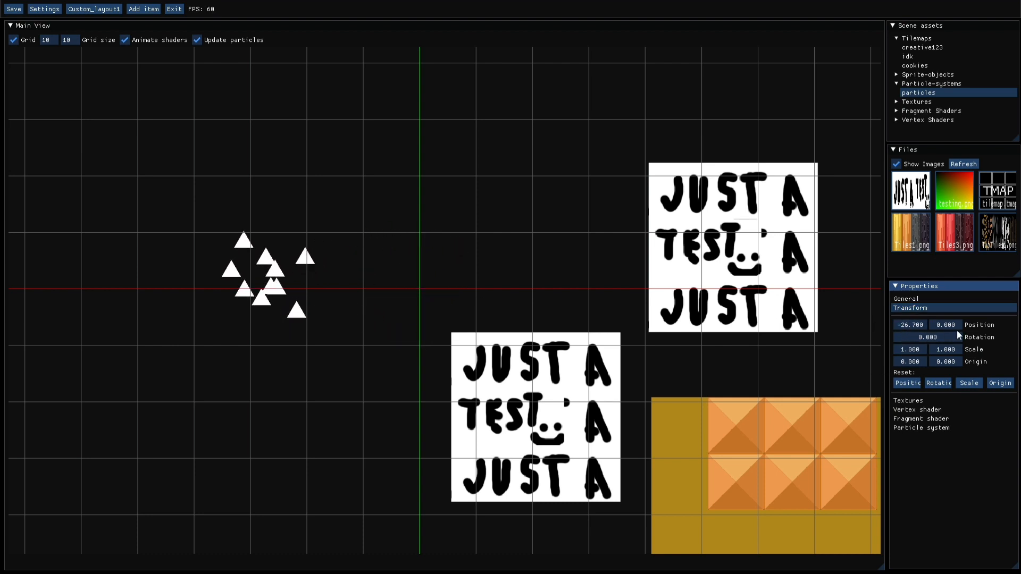
{"action": "left_click_drag", "start_coordinate": [952, 325], "coordinate": [832, 325]}
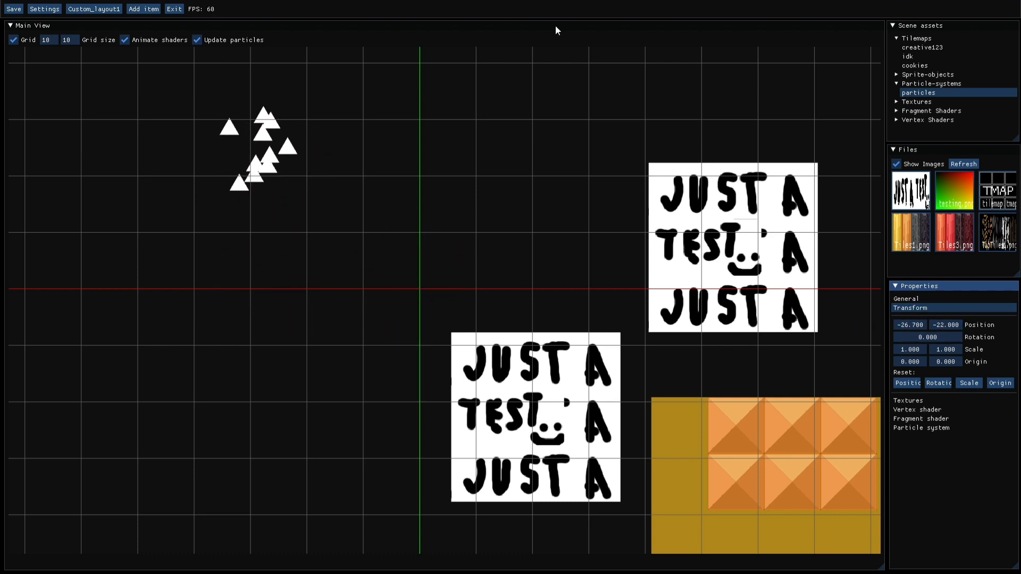
{"action": "left_click", "coordinate": [555, 26]}
{"action": "middle_click_drag", "start_coordinate": [524, 190], "coordinate": [798, 387]}
{"action": "mouse_move", "coordinate": [918, 324]}
{"action": "left_mouse_down"}
{"action": "mouse_move", "coordinate": [889, 328]}
{"action": "mouse_move", "coordinate": [918, 320]}
{"action": "mouse_move", "coordinate": [894, 318]}
{"action": "mouse_move", "coordinate": [917, 332]}
{"action": "left_mouse_up"}
Reopen the particle settings, create a particle manually and review the full list of emission parameters
{"action": "left_click", "coordinate": [921, 427]}
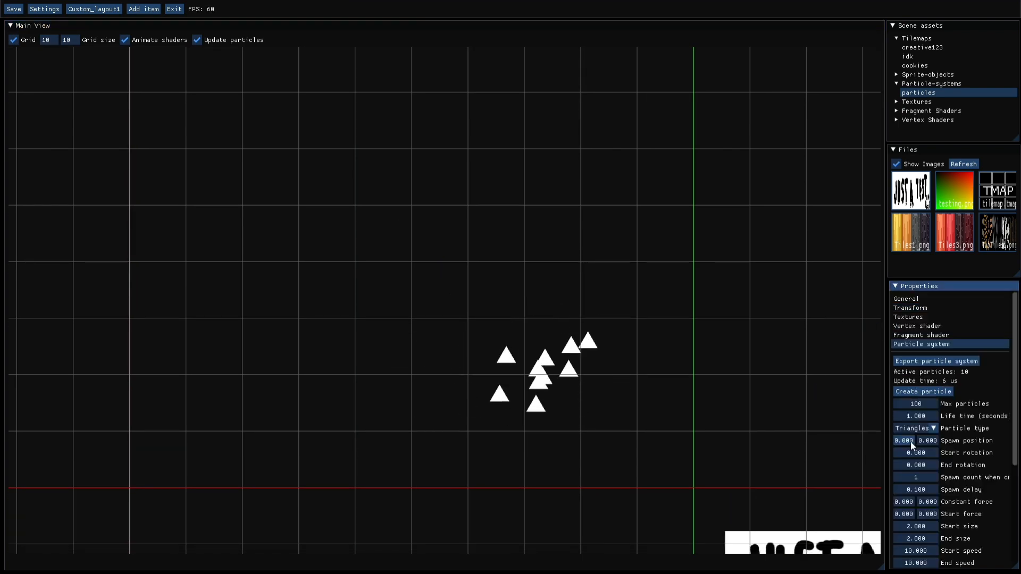
{"action": "mouse_move", "coordinate": [912, 446]}
{"action": "left_mouse_down"}
{"action": "mouse_move", "coordinate": [549, 448]}
{"action": "mouse_move", "coordinate": [980, 451]}
{"action": "mouse_move", "coordinate": [919, 446]}
{"action": "left_mouse_up"}
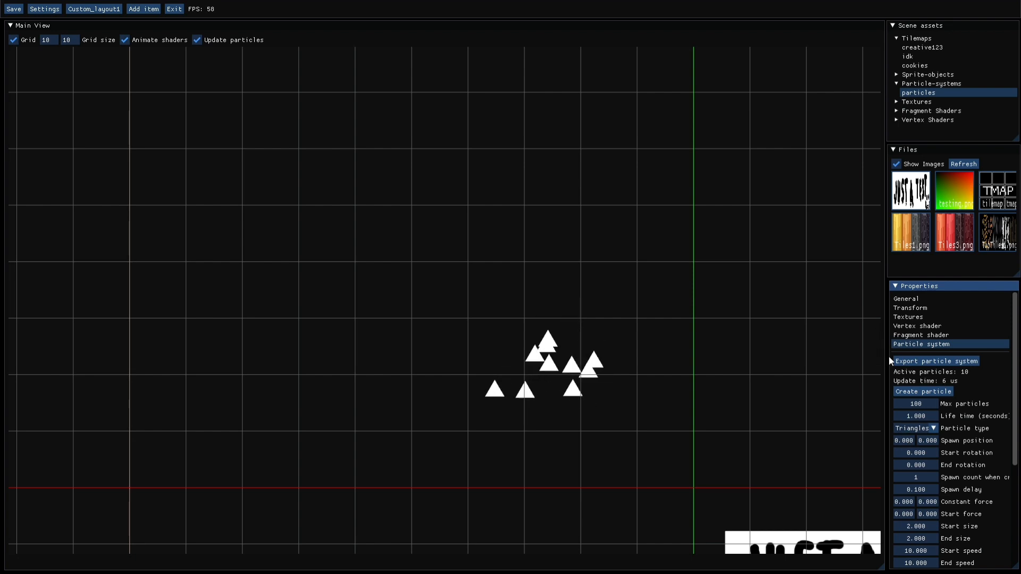
{"action": "left_click", "coordinate": [751, 25]}
{"action": "middle_click_drag", "start_coordinate": [776, 155], "coordinate": [718, 105]}
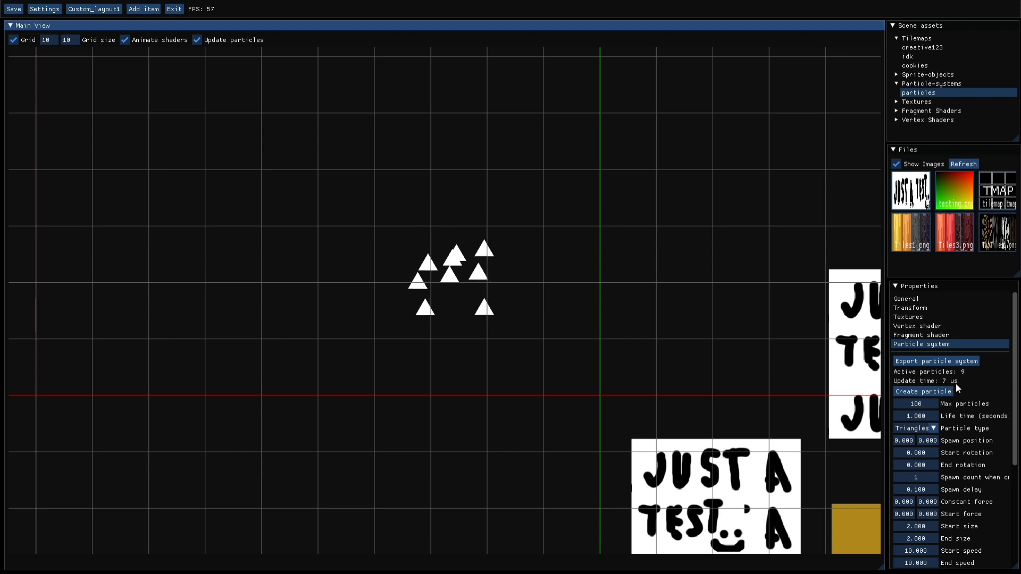
{"action": "left_click", "coordinate": [919, 393]}
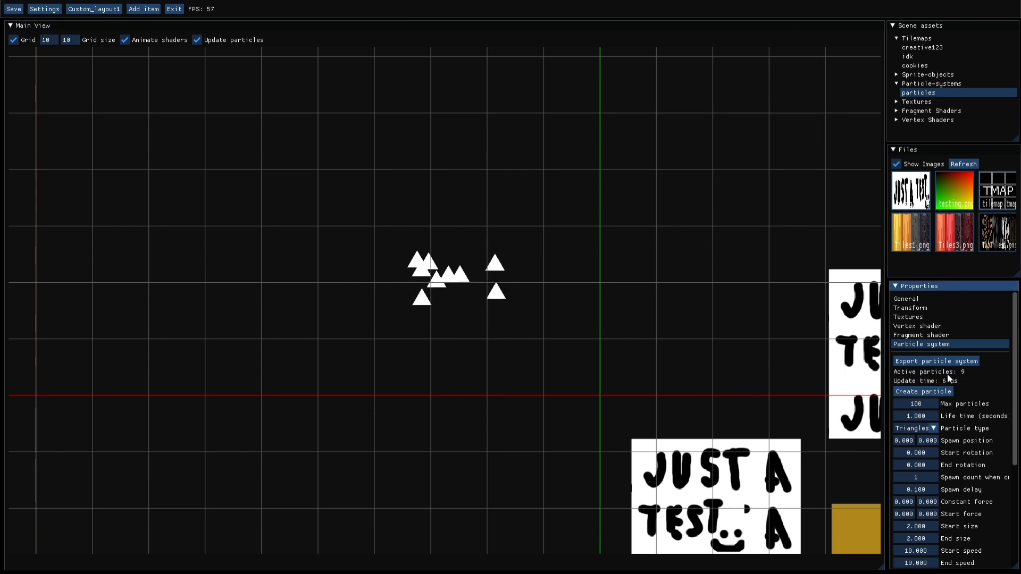
{"action": "scroll", "coordinate": [927, 385], "scroll_direction": "down", "scroll_amount": 5}
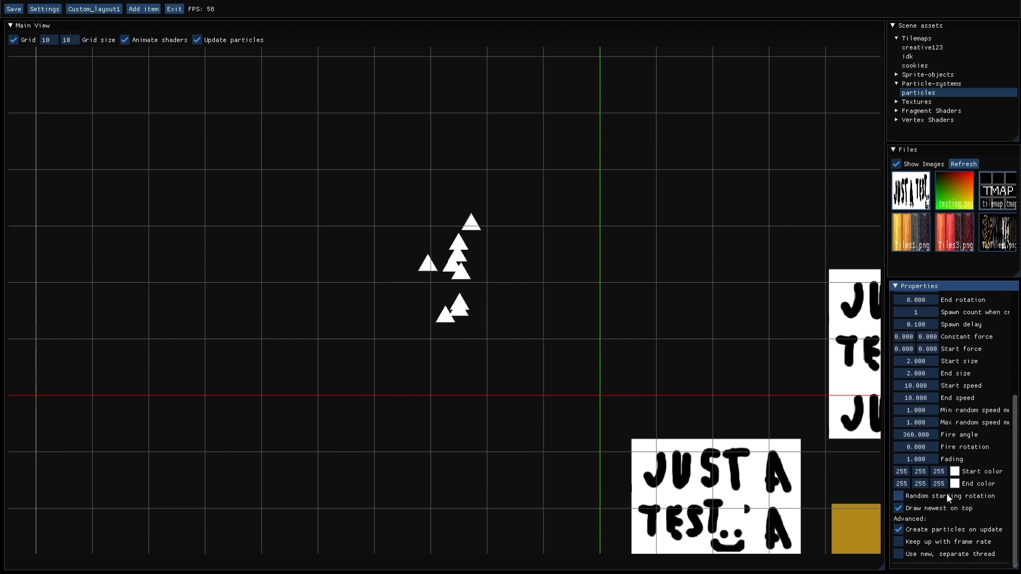
{"action": "scroll", "coordinate": [947, 494], "scroll_direction": "up", "scroll_amount": 5}
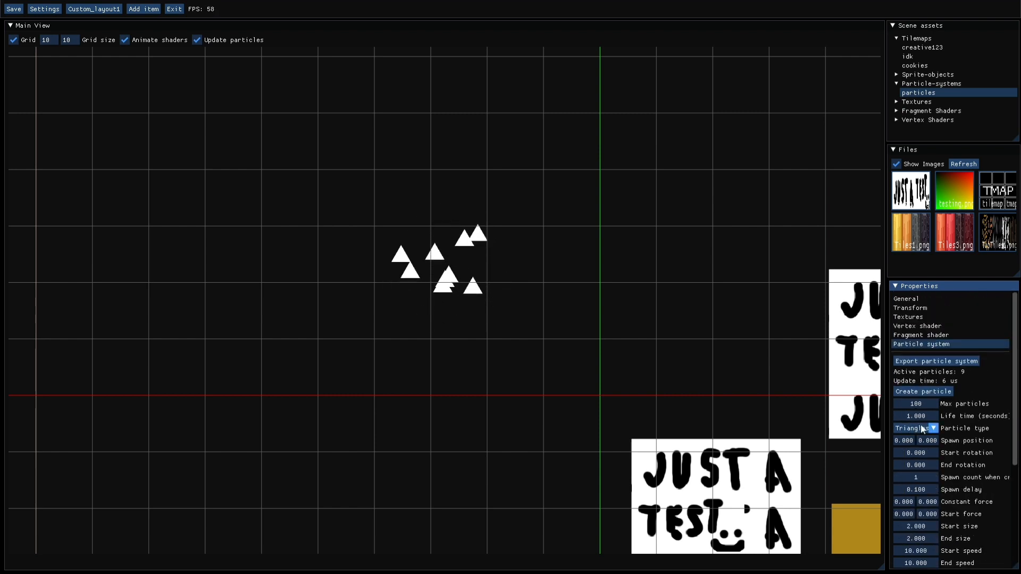
Set the particle system's maximum number of particles to 1000
{"action": "scroll", "coordinate": [923, 430], "scroll_direction": "down", "scroll_amount": 5}
{"action": "scroll", "coordinate": [925, 420], "scroll_direction": "up", "scroll_amount": 5}
{"action": "double_click", "coordinate": [929, 404]}
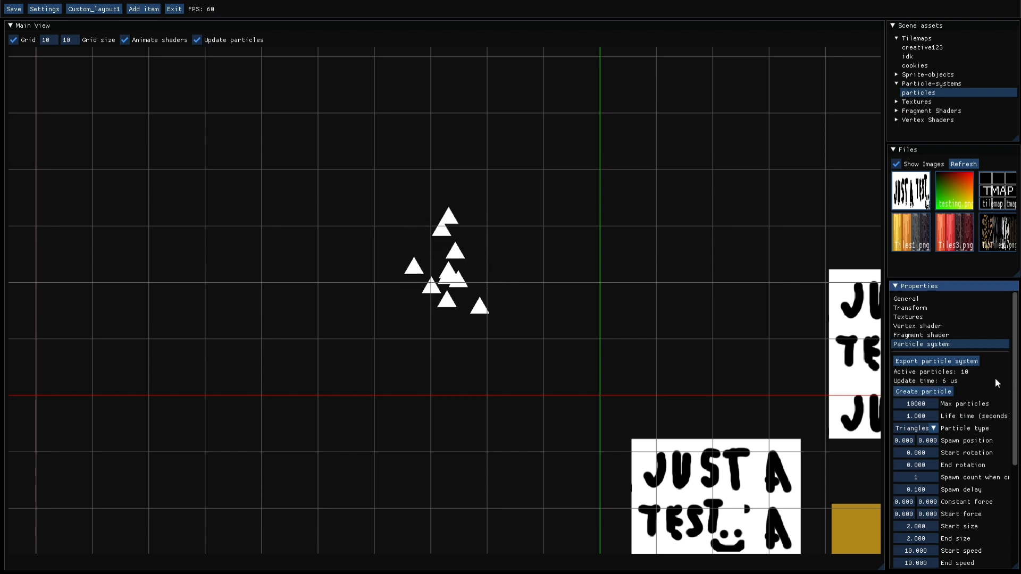
{"action": "double_click", "coordinate": [934, 405]}
{"action": "type", "text": "1"}
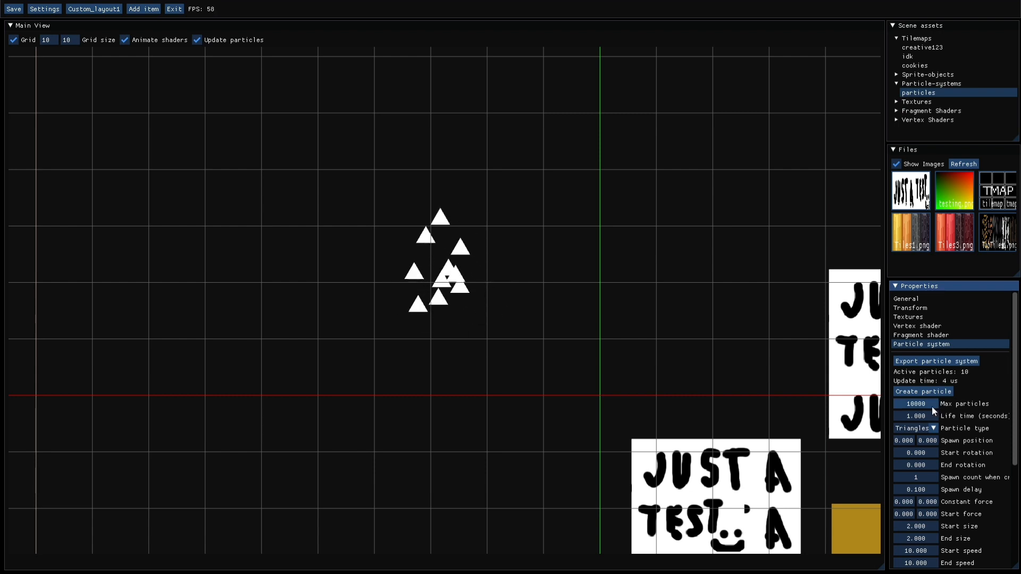
{"action": "type", "text": "000"}
{"action": "key", "text": "Return"}
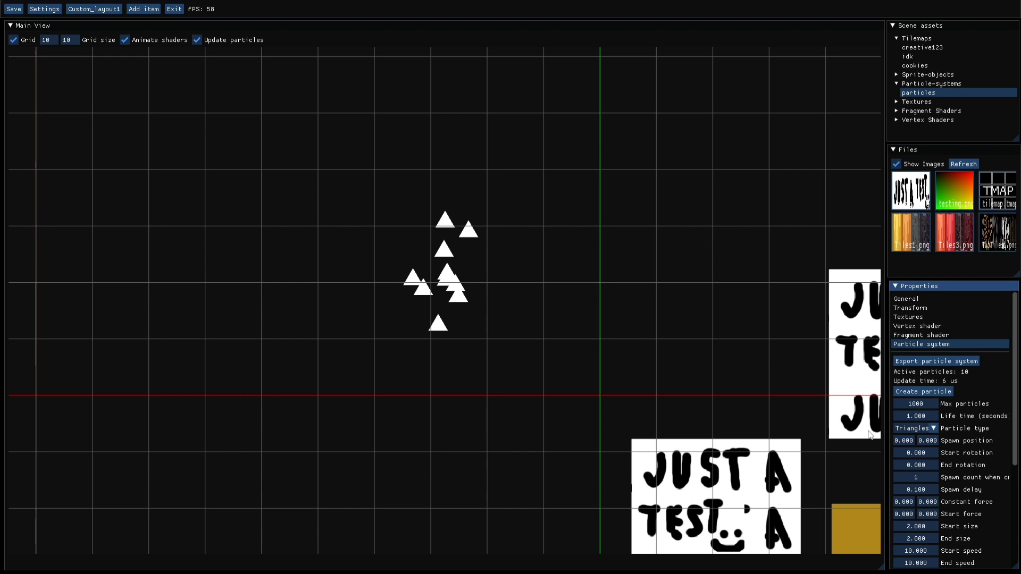
Try a particle life time of 5 seconds and restore it to 1 second
{"action": "double_click", "coordinate": [924, 415]}
{"action": "type", "text": "5"}
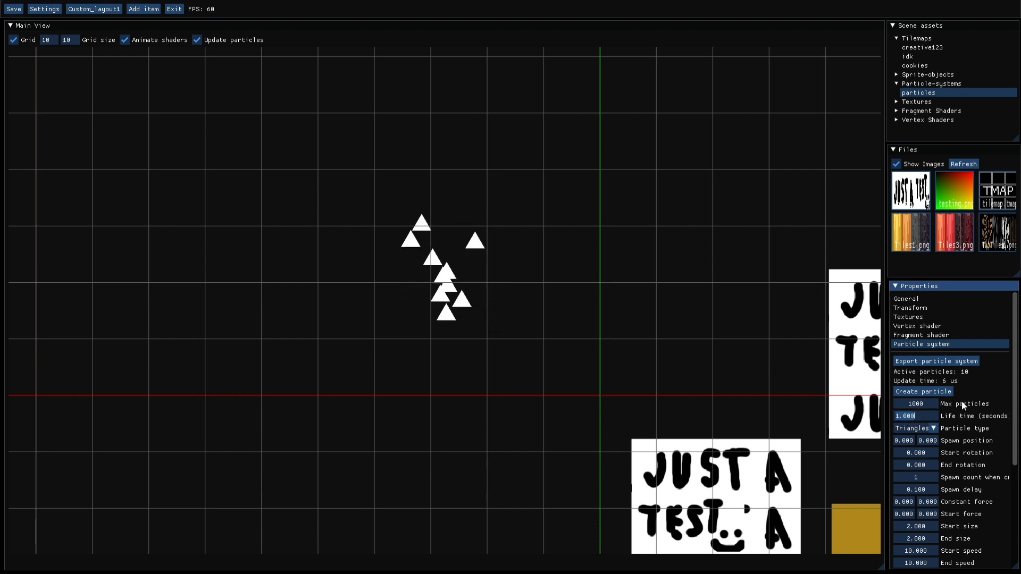
{"action": "key", "text": "Return"}
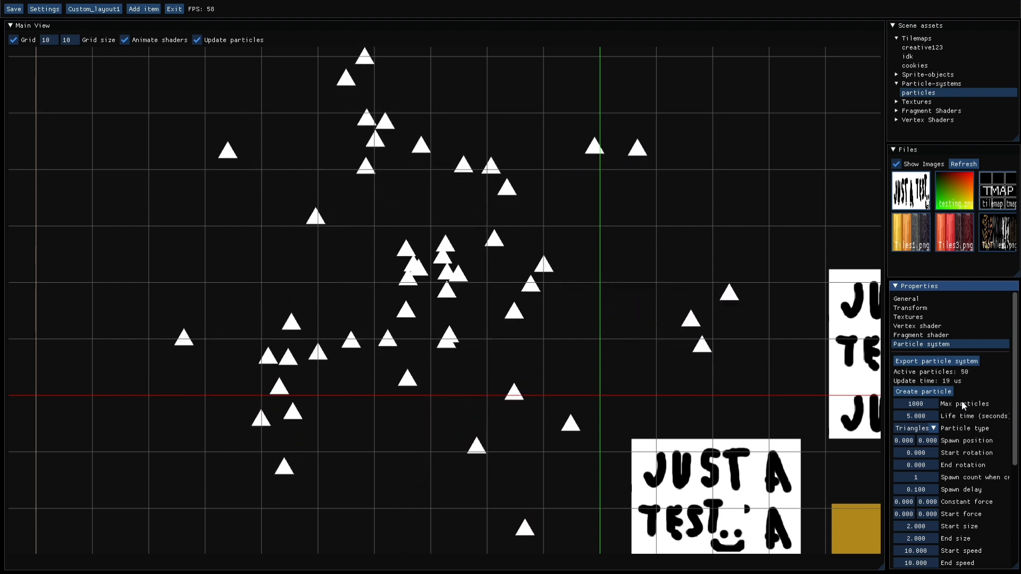
{"action": "double_click", "coordinate": [922, 416]}
{"action": "type", "text": "1"}
{"action": "key", "text": "Return"}
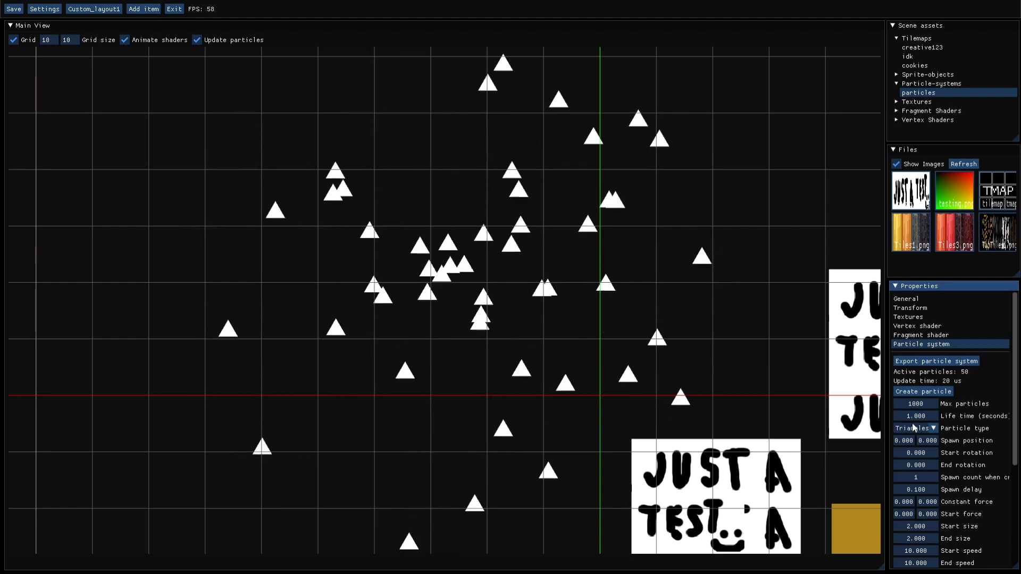
Try the Points particle type and switch back to Triangles
{"action": "left_click", "coordinate": [913, 428]}
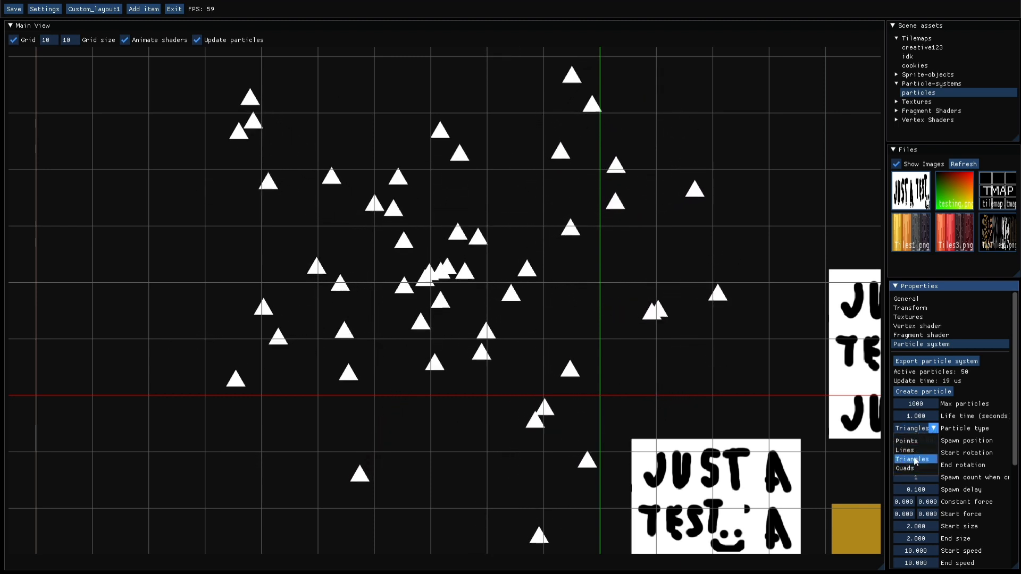
{"action": "left_click", "coordinate": [913, 440]}
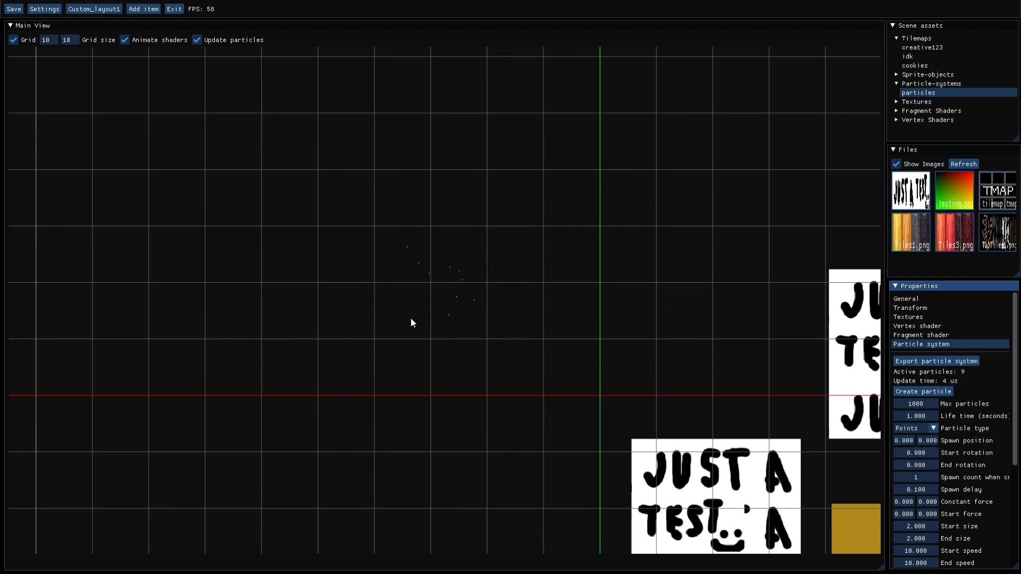
{"action": "left_click", "coordinate": [904, 428]}
{"action": "left_click", "coordinate": [912, 465]}
Compare the Quads particle type with Triangles, ending on Triangles
{"action": "left_click", "coordinate": [904, 428]}
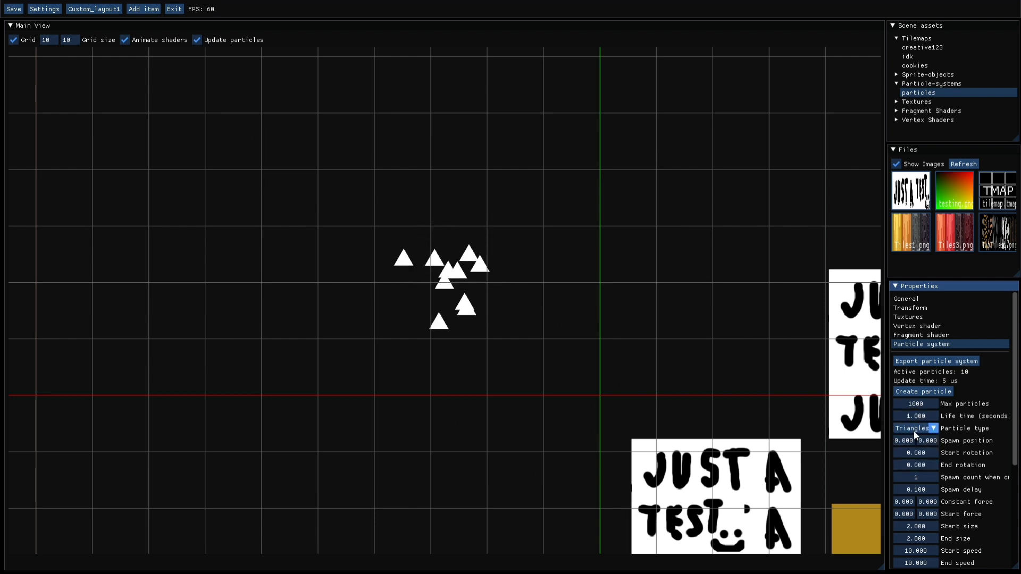
{"action": "left_click", "coordinate": [913, 466]}
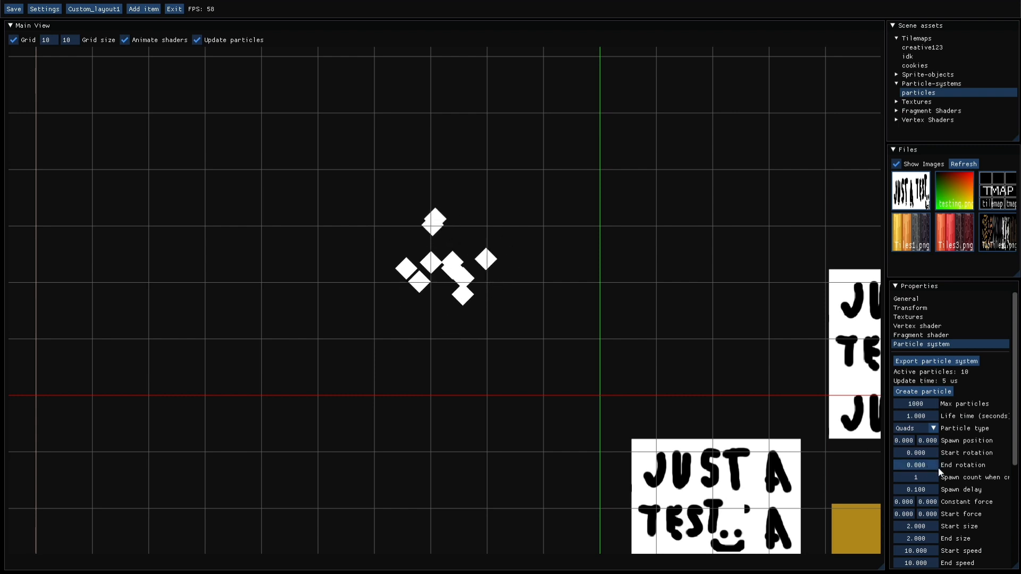
{"action": "left_click", "coordinate": [934, 428]}
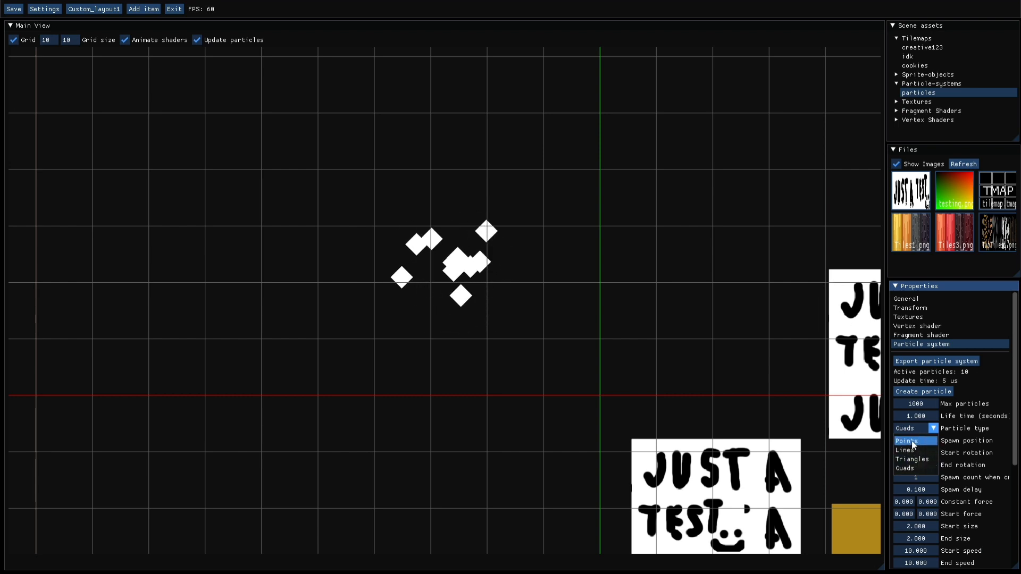
{"action": "left_click", "coordinate": [914, 460]}
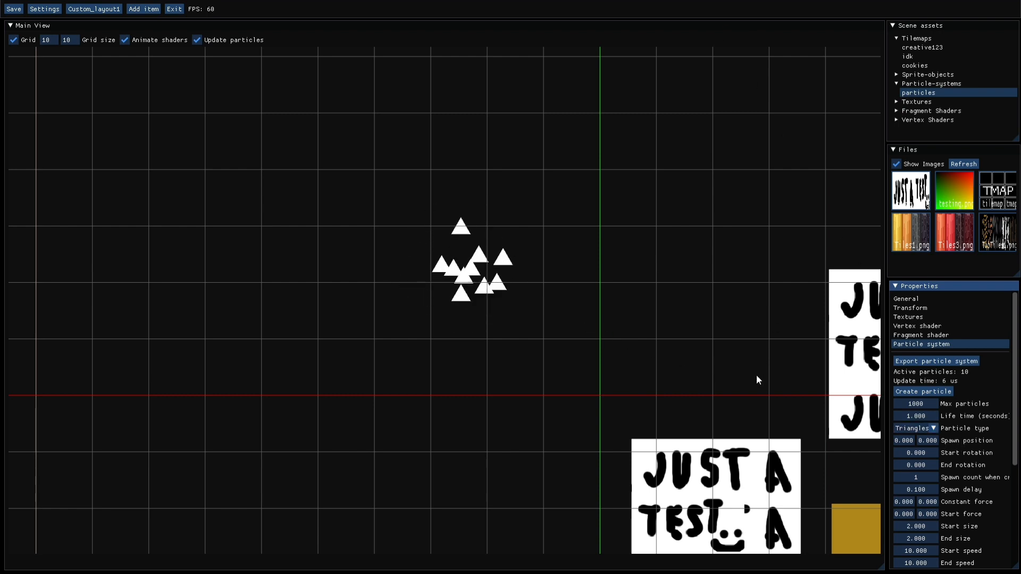
{"action": "left_click", "coordinate": [916, 428]}
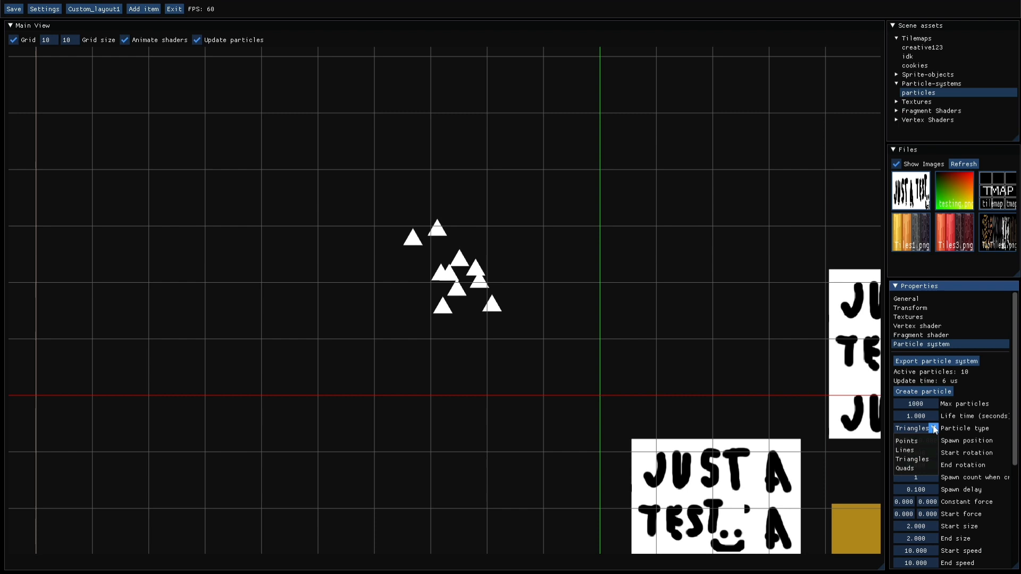
{"action": "left_click", "coordinate": [917, 465]}
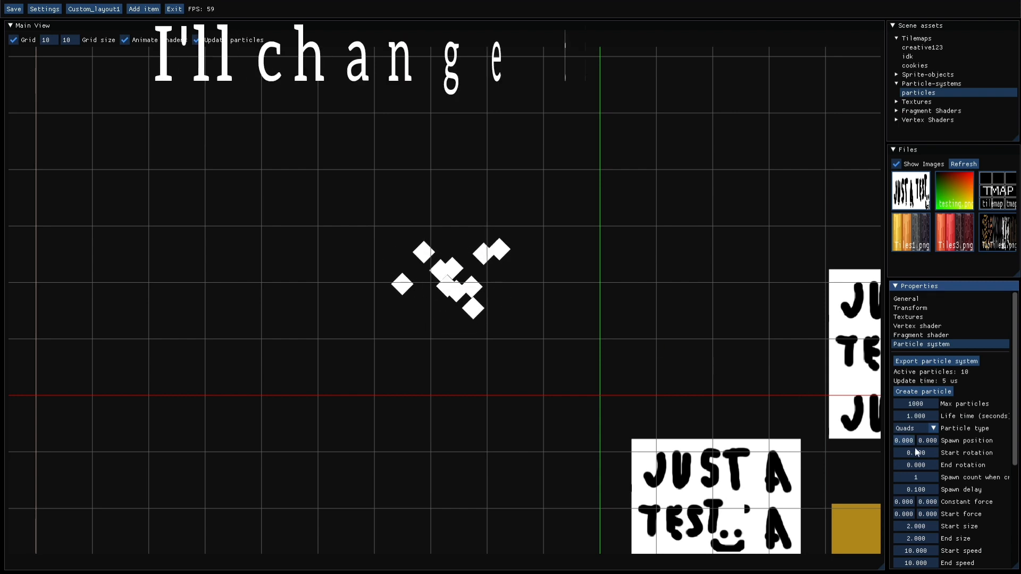
{"action": "left_click", "coordinate": [917, 429]}
{"action": "left_click", "coordinate": [917, 464]}
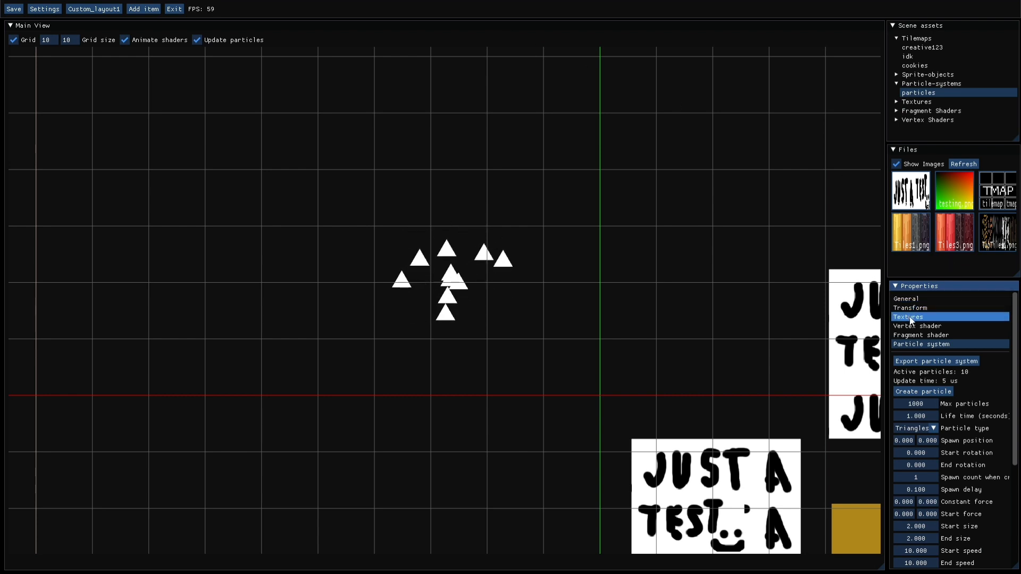
Try offsetting the spawn position to about 4.1, 6.0 and reset it to 0, 0
{"action": "left_click_drag", "start_coordinate": [912, 444], "coordinate": [1010, 448]}
{"action": "double_click", "coordinate": [905, 441]}
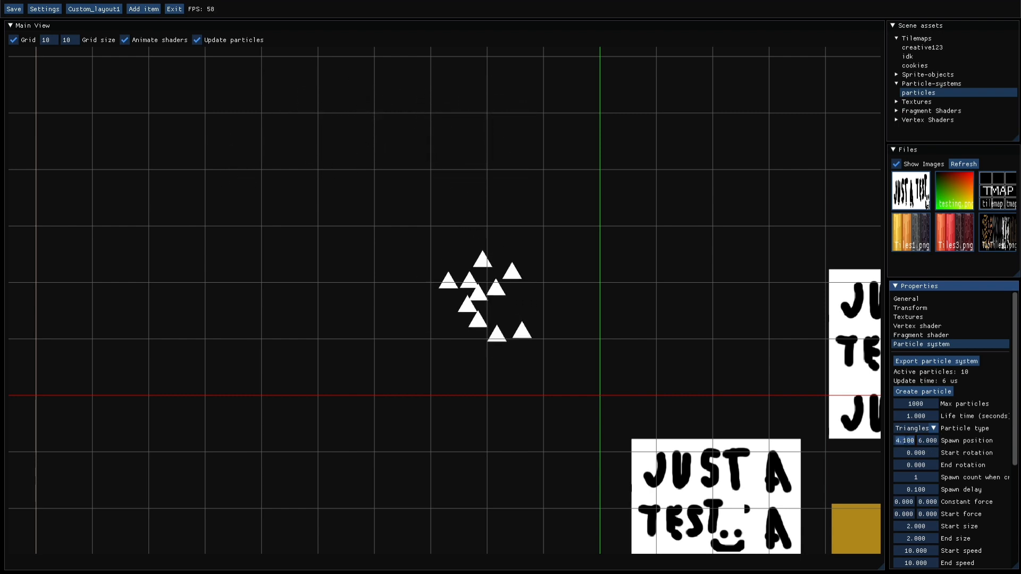
{"action": "type", "text": "0"}
{"action": "key", "text": "Return"}
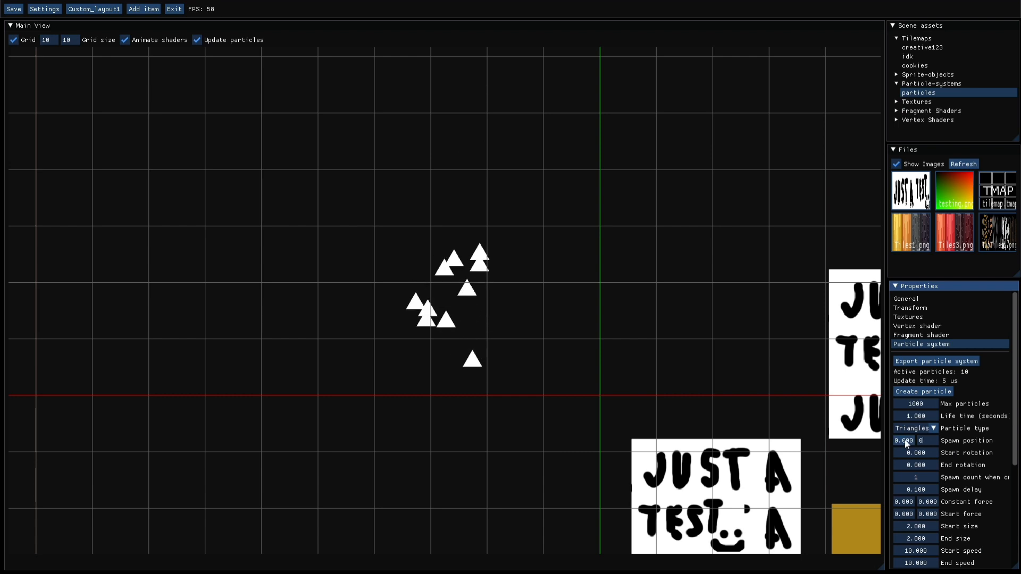
Set the particles' start rotation to 90
{"action": "double_click", "coordinate": [931, 453]}
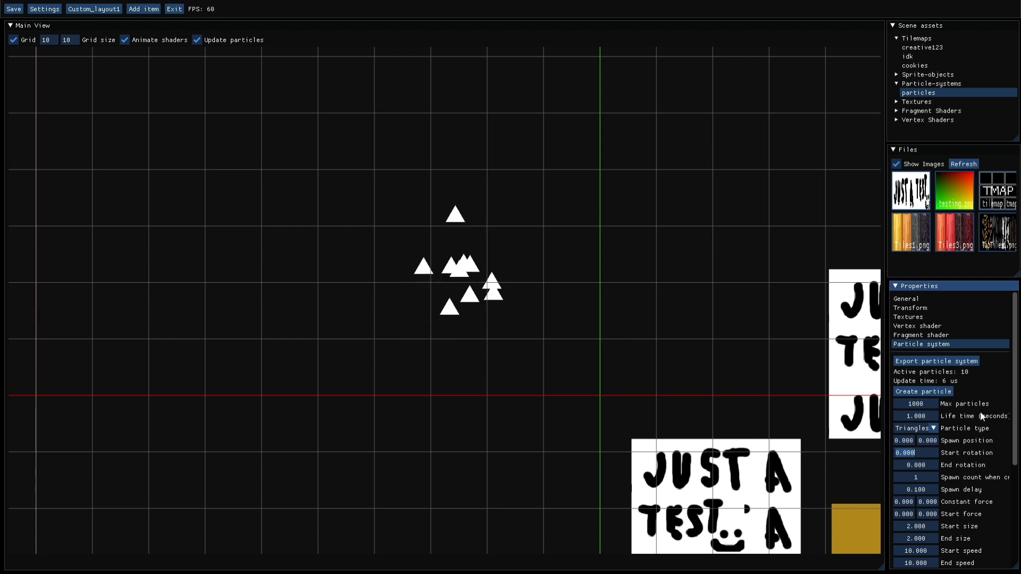
{"action": "type", "text": "90"}
{"action": "key", "text": "Return"}
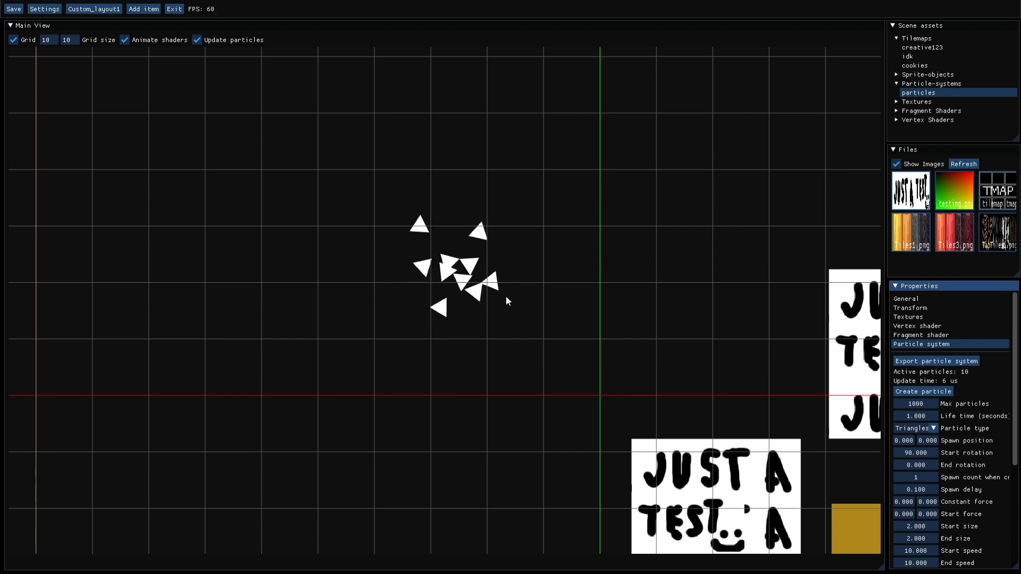
Try end rotations of -90 and about -1600 on the particles and reset the value to 0
{"action": "left_click", "coordinate": [911, 465]}
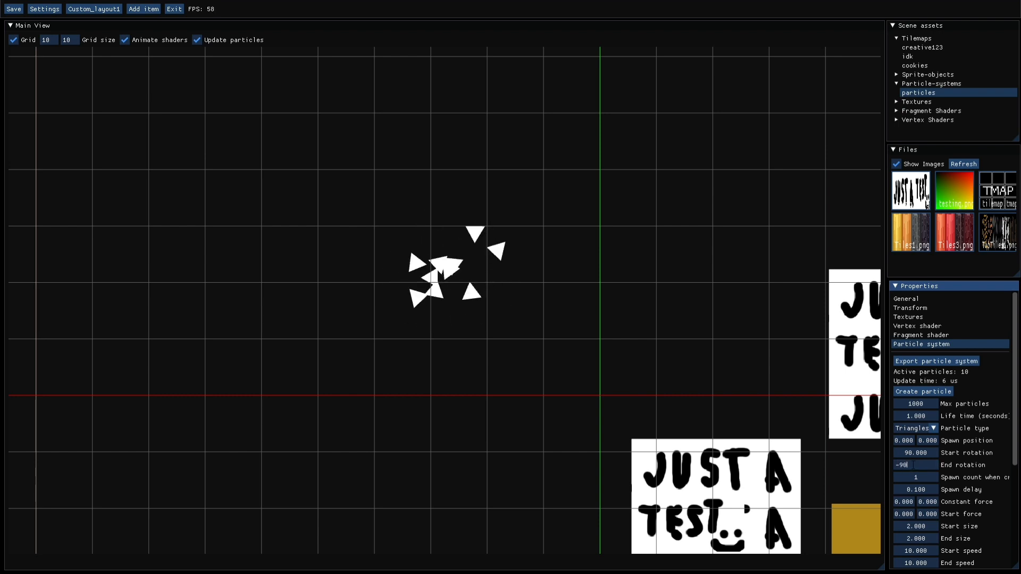
{"action": "type", "text": "-90"}
{"action": "key", "text": "Return"}
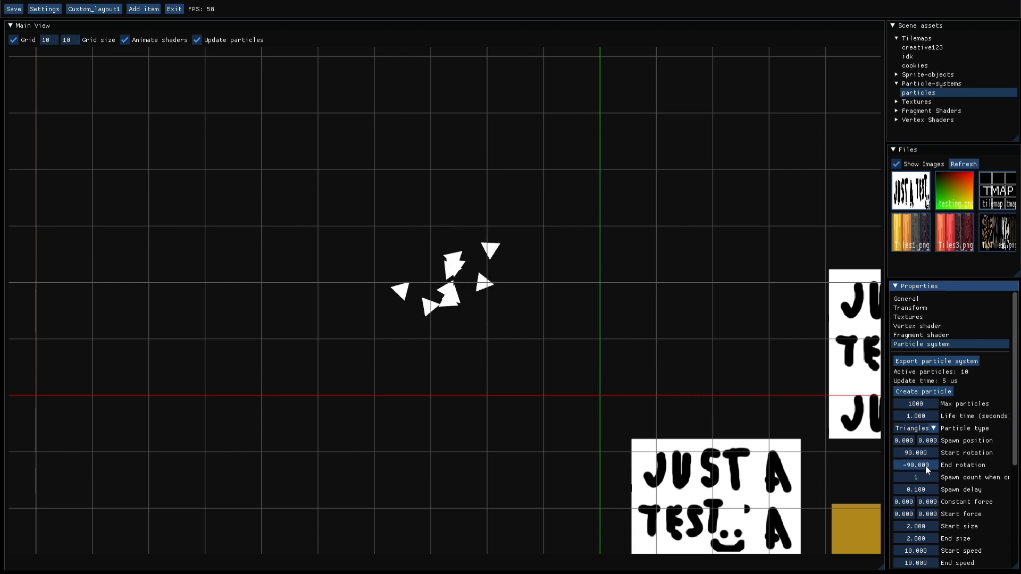
{"action": "left_click_drag", "start_coordinate": [925, 465], "coordinate": [329, 383]}
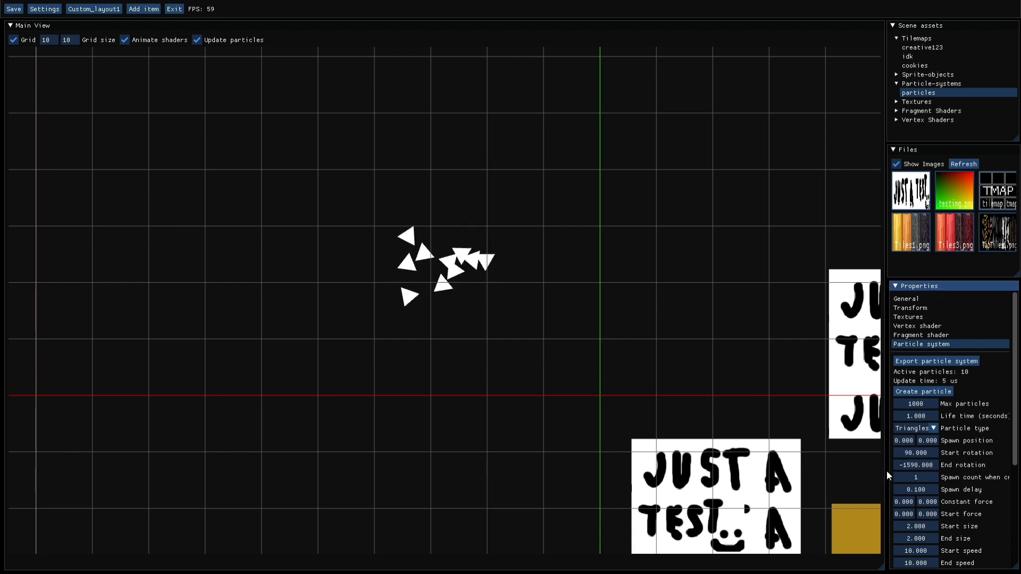
{"action": "double_click", "coordinate": [905, 464]}
{"action": "type", "text": "0"}
{"action": "key", "text": "Return"}
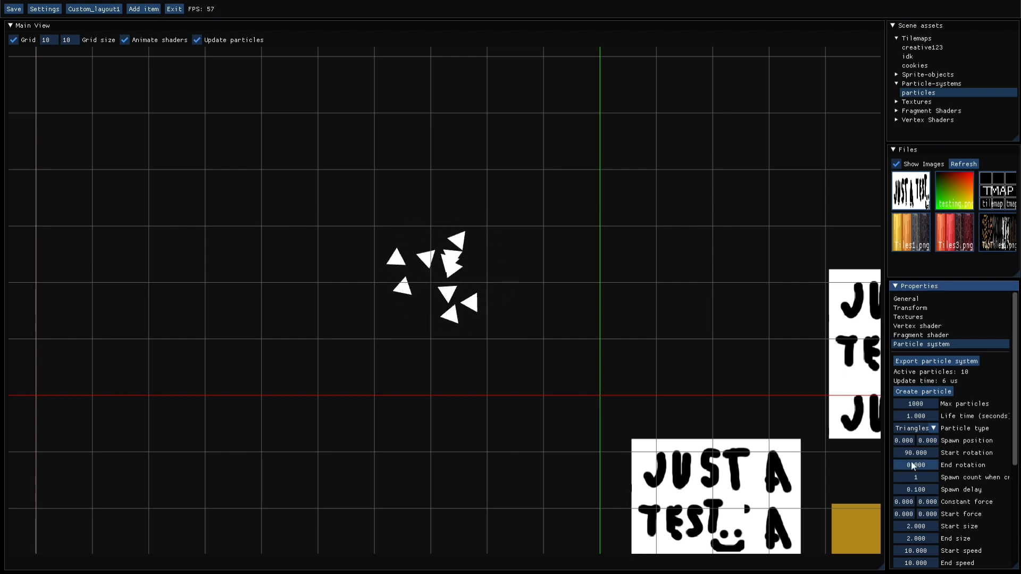
Examine the start color's format options and copy the color as (255,255,255,255)
{"action": "scroll", "coordinate": [925, 458], "scroll_direction": "down", "scroll_amount": 5}
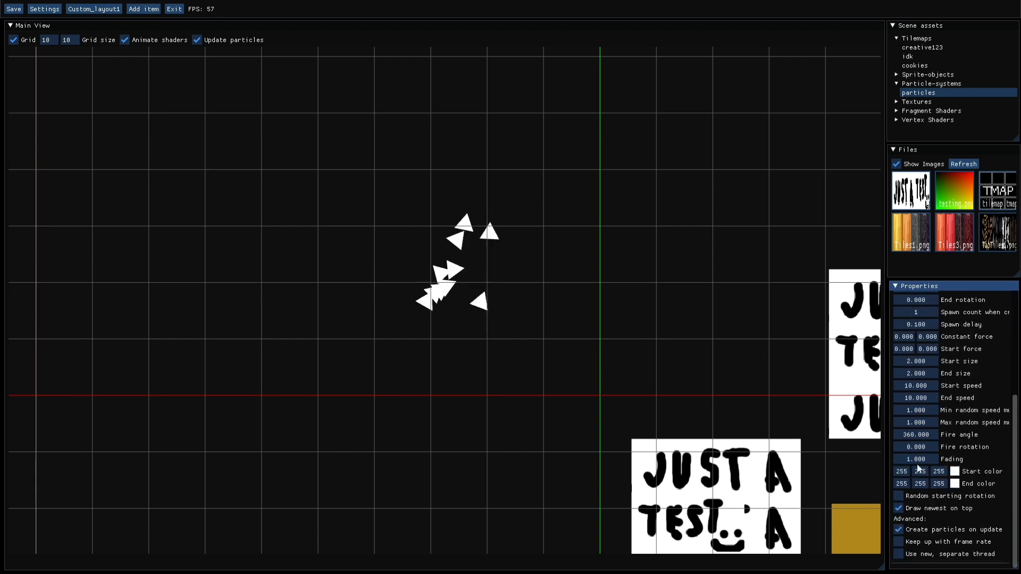
{"action": "right_click", "coordinate": [923, 467]}
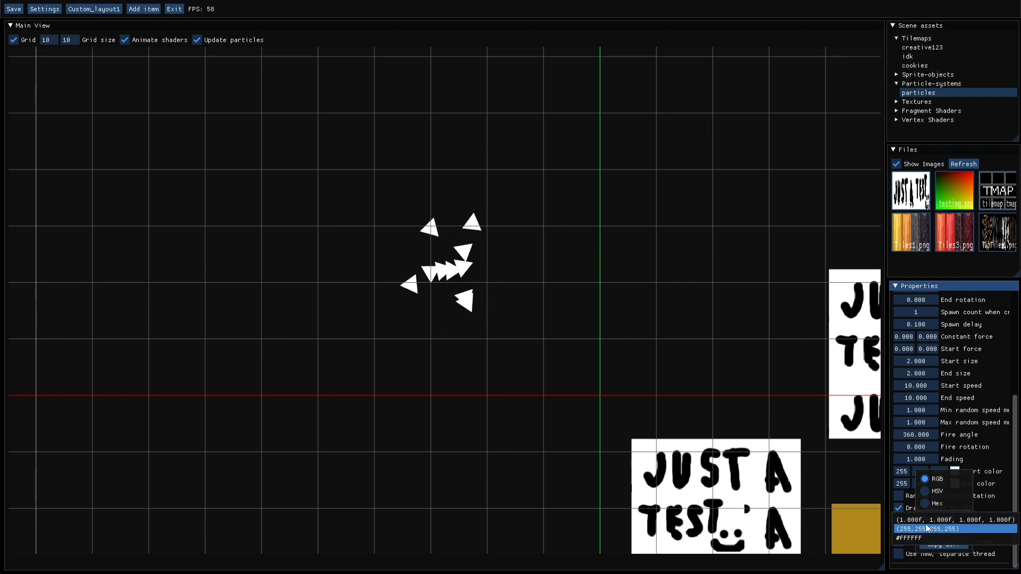
{"action": "left_click", "coordinate": [929, 529]}
{"action": "left_click", "coordinate": [991, 508]}
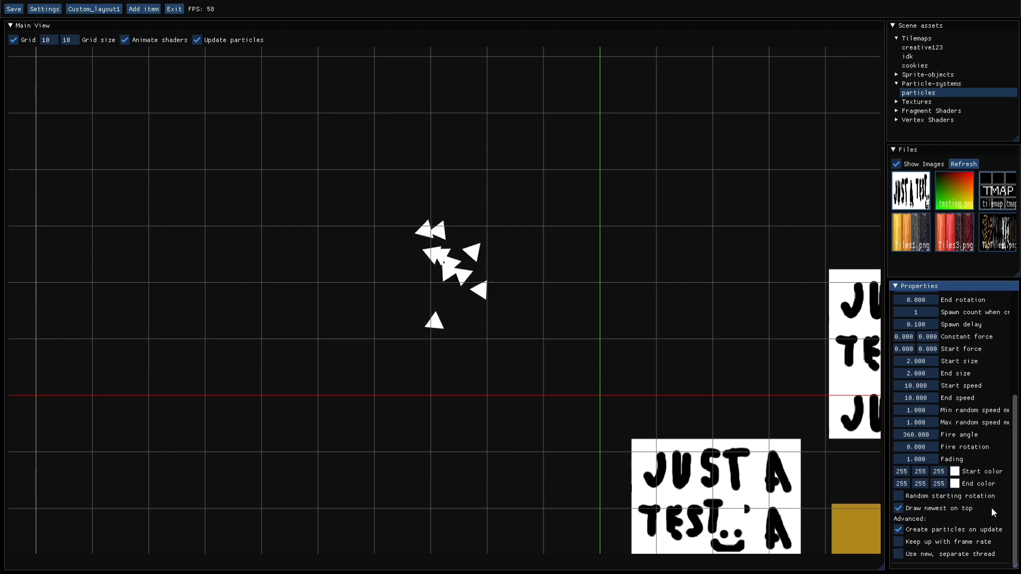
{"action": "right_click", "coordinate": [941, 475]}
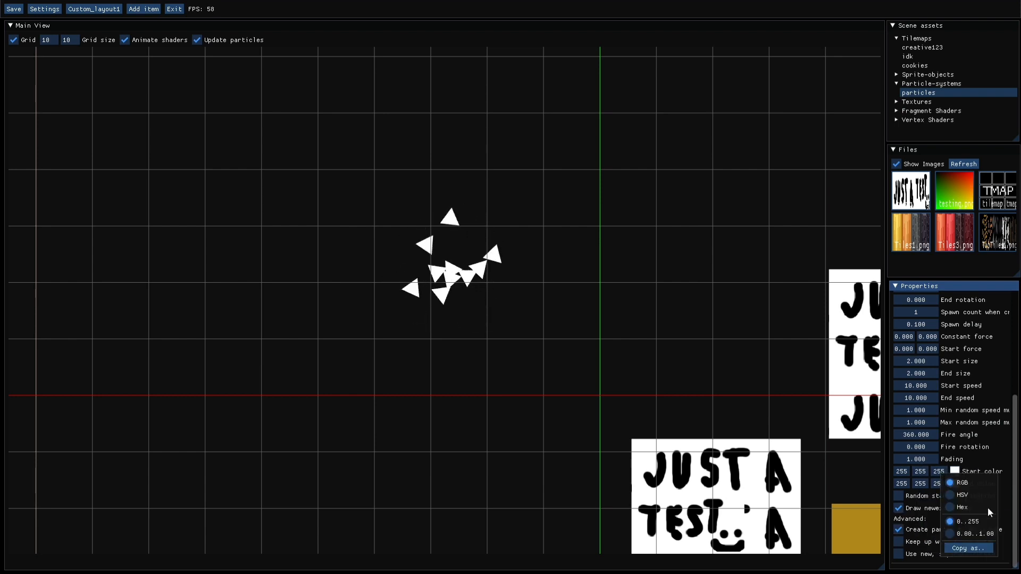
{"action": "left_click", "coordinate": [1000, 509]}
{"action": "right_click", "coordinate": [954, 475]}
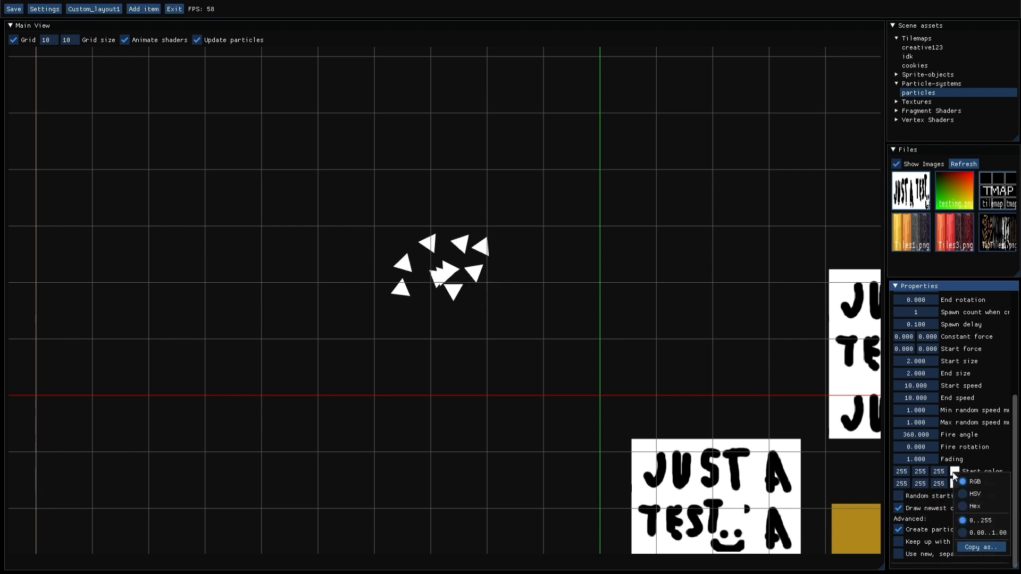
{"action": "left_click", "coordinate": [945, 502]}
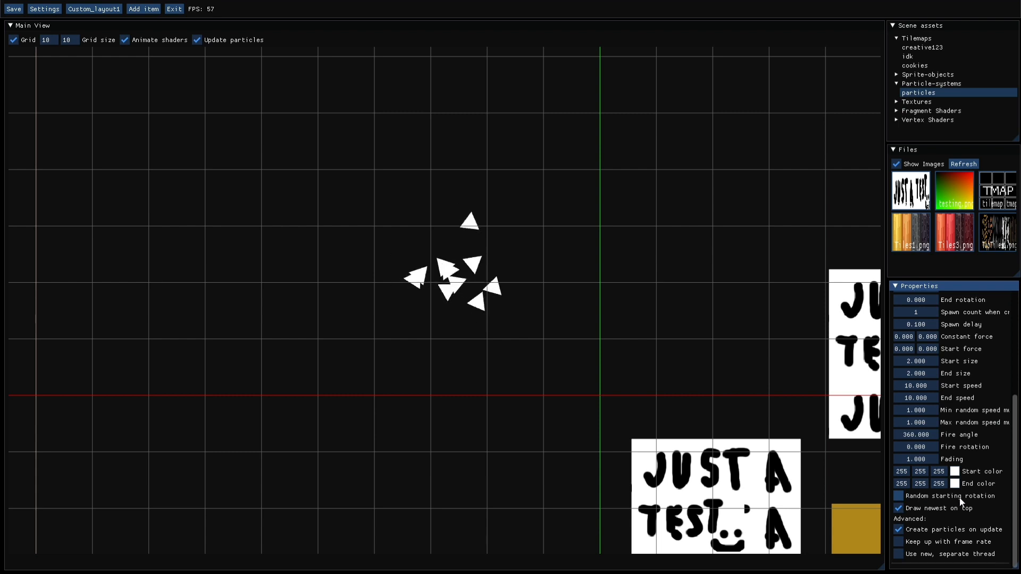
Enable random starting rotation for the particles
{"action": "left_click", "coordinate": [898, 496]}
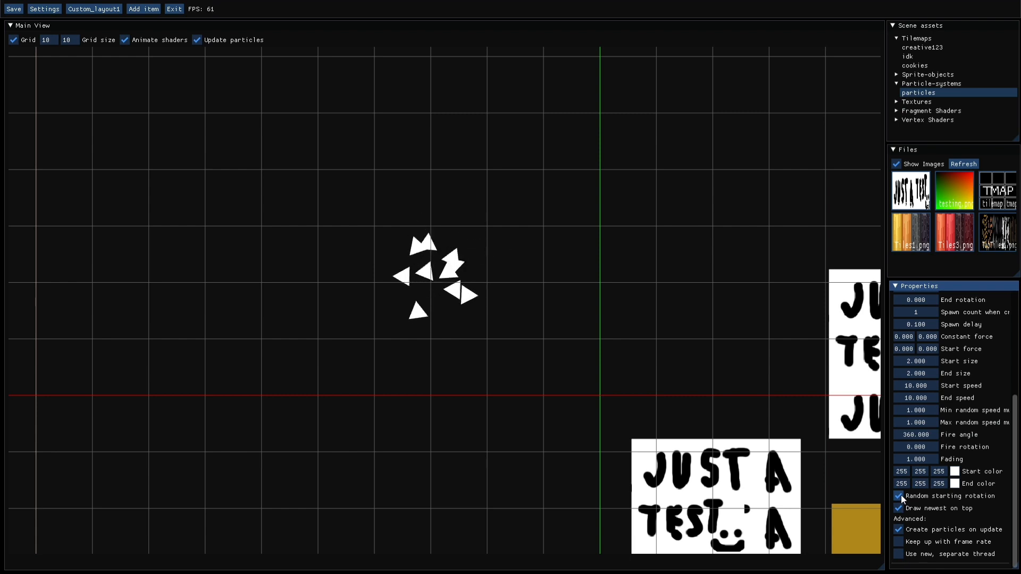
{"action": "scroll", "coordinate": [902, 496], "scroll_direction": "up", "scroll_amount": 5}
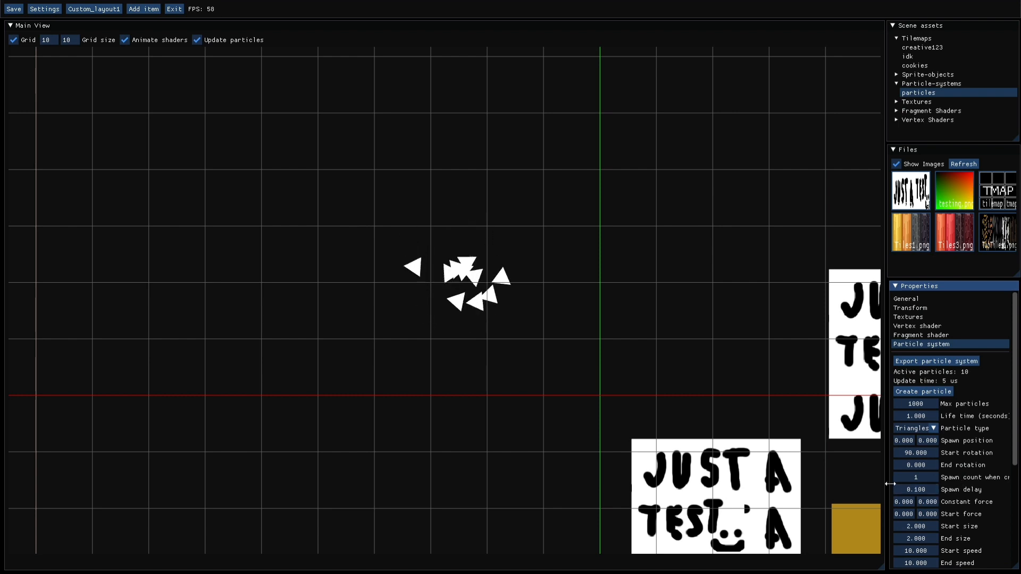
Try to edit the number of particles spawned per creation in the particle system
{"action": "mouse_move", "coordinate": [889, 477]}
{"action": "left_mouse_down"}
{"action": "mouse_move", "coordinate": [826, 477]}
{"action": "mouse_move", "coordinate": [890, 478]}
{"action": "left_mouse_up"}
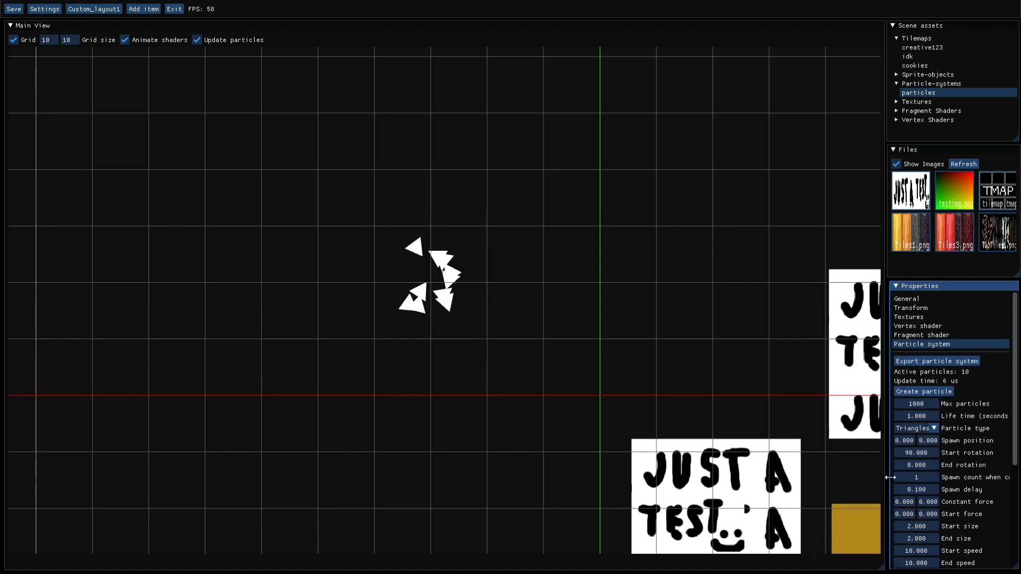
{"action": "double_click", "coordinate": [917, 477]}
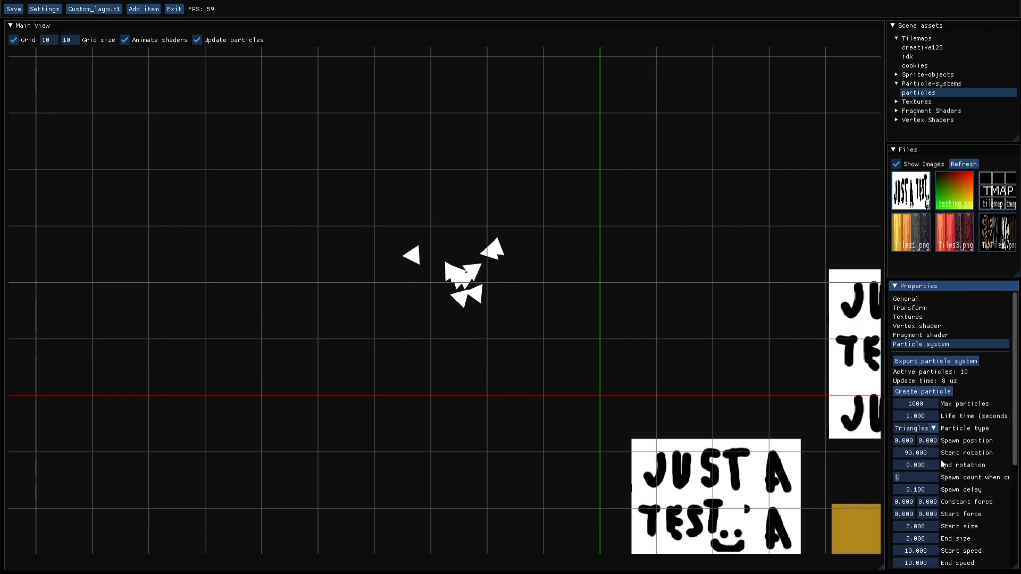
{"action": "type", "text": "0"}
{"action": "key", "text": "Return"}
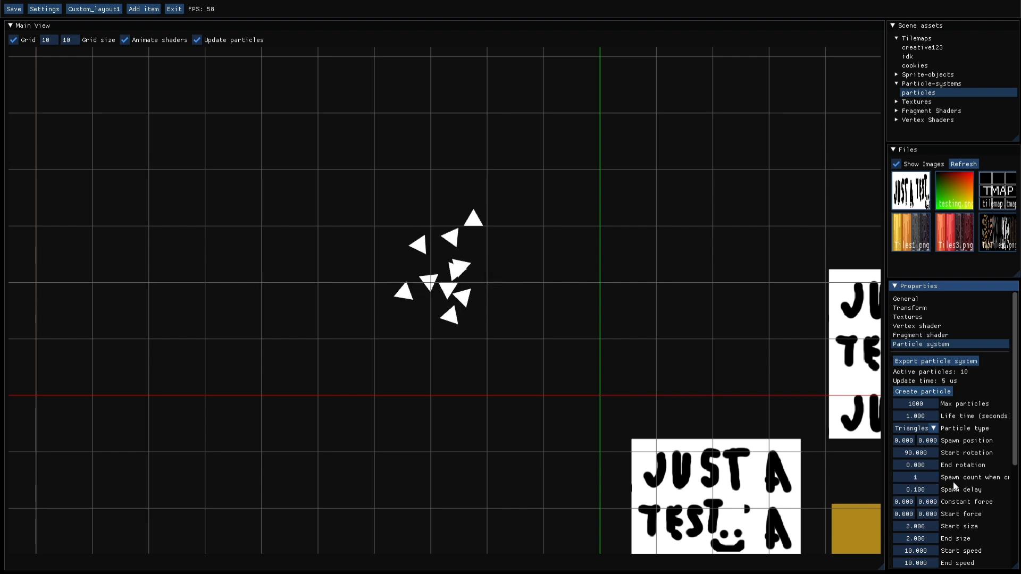
{"action": "left_click", "coordinate": [601, 27]}
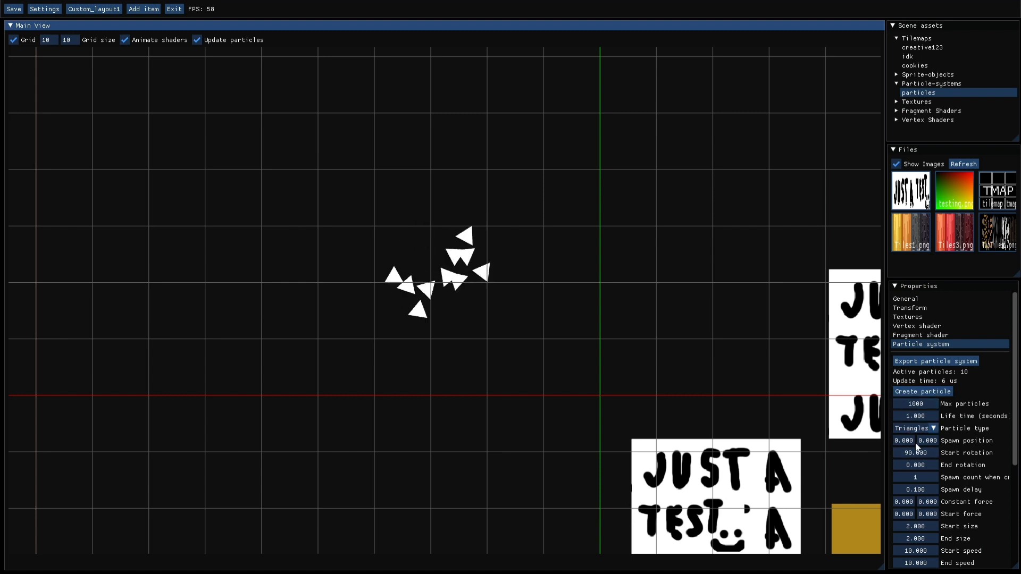
Try a spawn count of 10 with a spawn delay of 1, and reset them to 1 and 0.1
{"action": "double_click", "coordinate": [923, 493]}
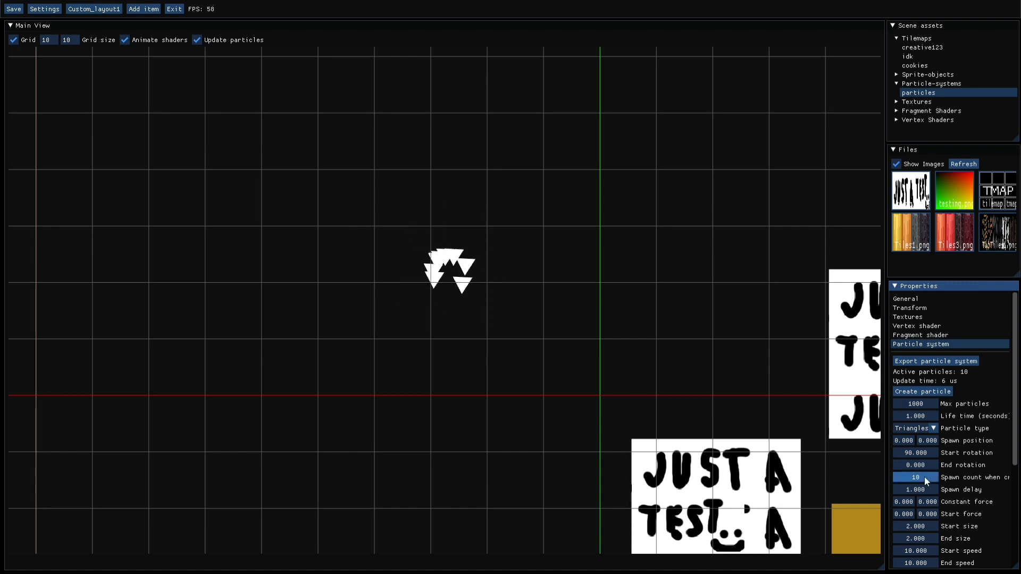
{"action": "double_click", "coordinate": [924, 478]}
{"action": "type", "text": "1"}
{"action": "key", "text": "Tab"}
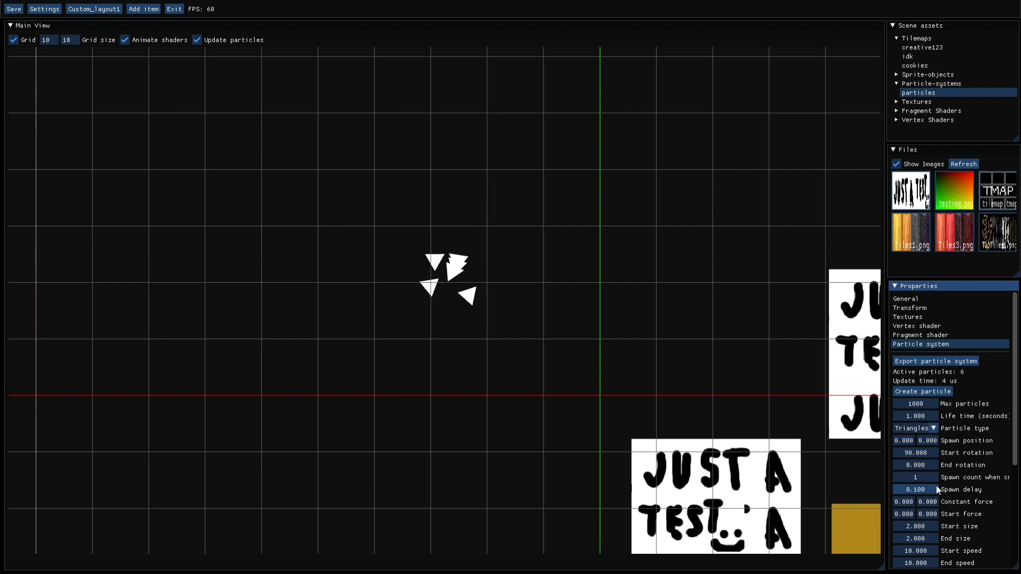
Try a start force of -1 and -9 on the particles
{"action": "scroll", "coordinate": [959, 503], "scroll_direction": "down", "scroll_amount": 2}
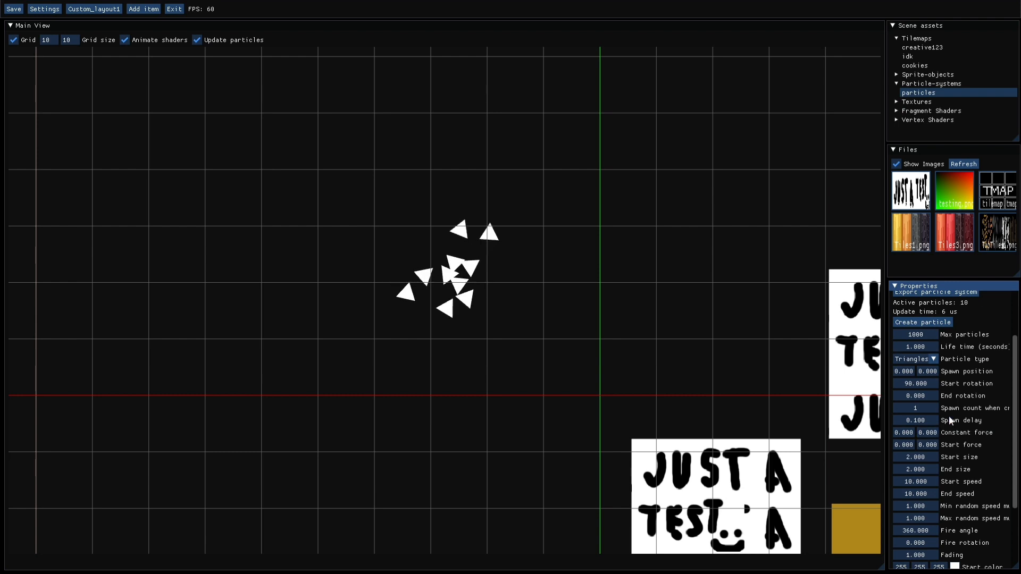
{"action": "double_click", "coordinate": [904, 445]}
{"action": "type", "text": "-1"}
{"action": "key", "text": "Return"}
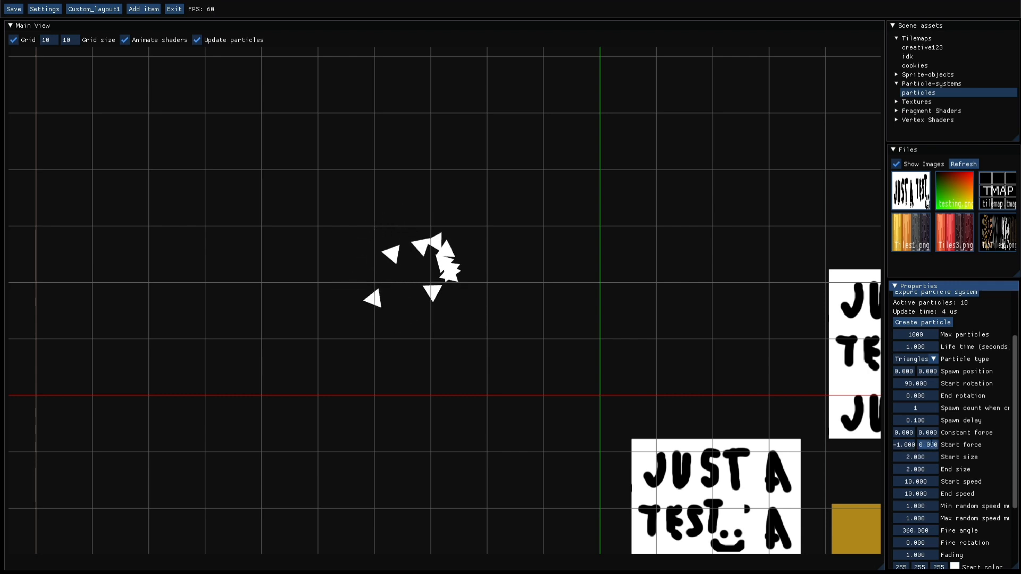
{"action": "key", "text": "Return"}
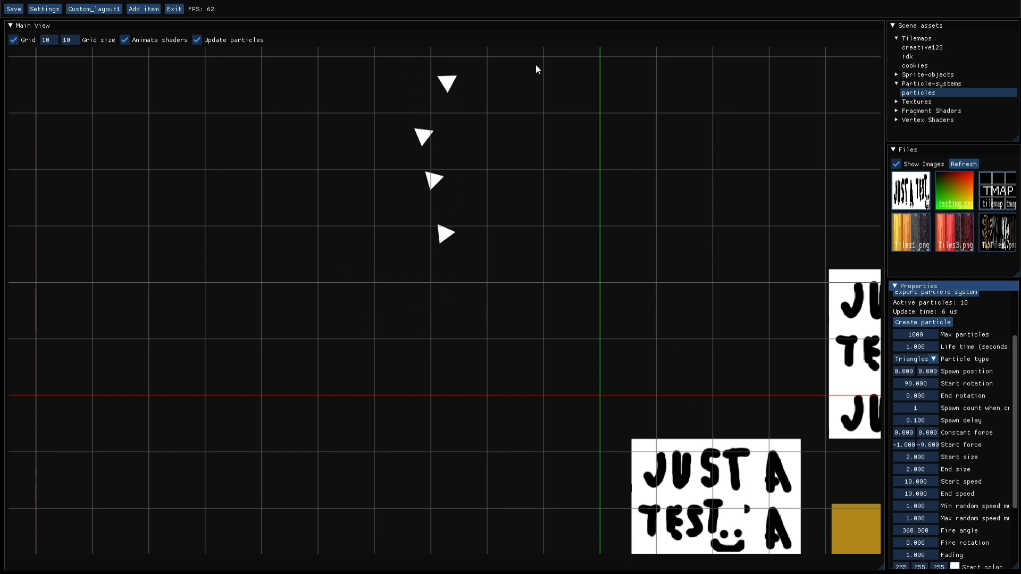
Try a second constant force component of about 14.4 on the particles, and reset both constant and start force to 0
{"action": "left_click", "coordinate": [567, 27]}
{"action": "scroll", "coordinate": [525, 381], "scroll_direction": "down", "scroll_amount": 5}
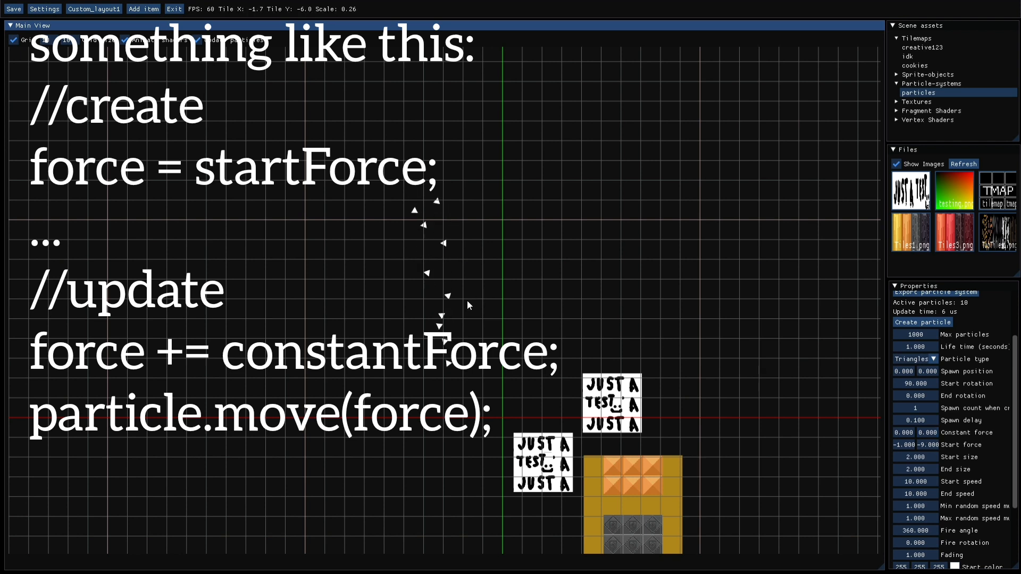
{"action": "left_click_drag", "start_coordinate": [924, 432], "coordinate": [988, 441]}
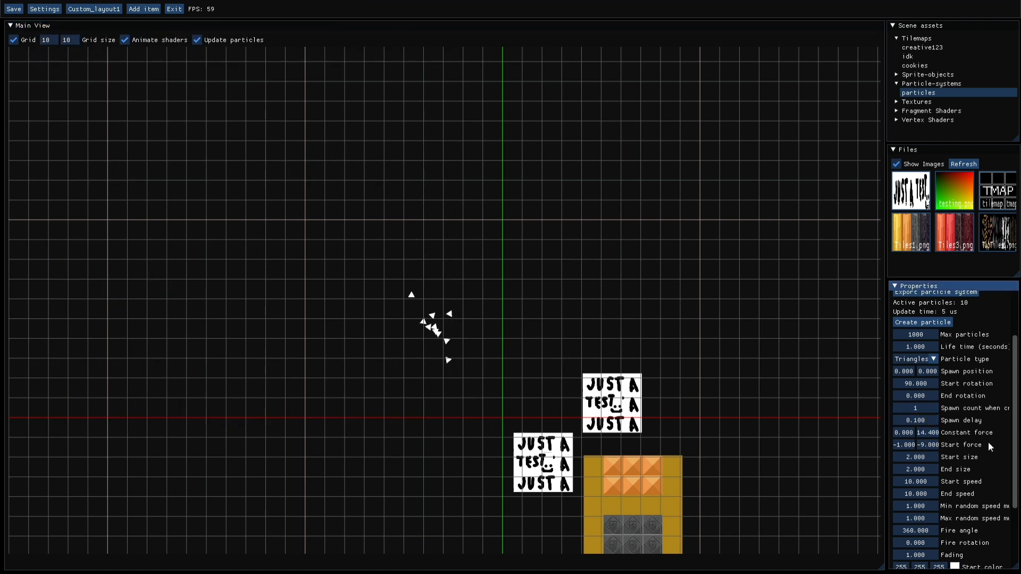
{"action": "left_click", "coordinate": [483, 35]}
{"action": "scroll", "coordinate": [464, 282], "scroll_direction": "up", "scroll_amount": 5}
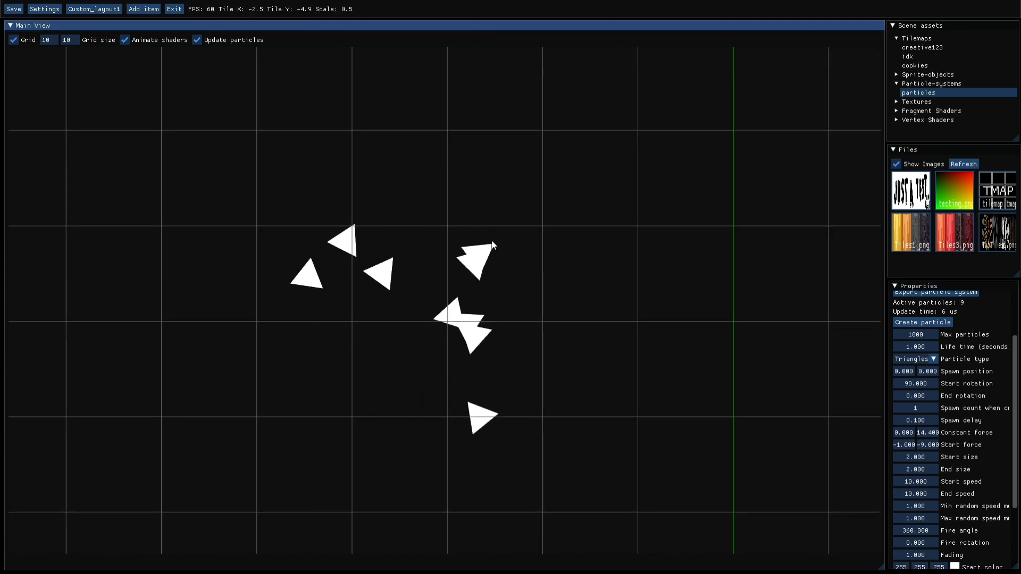
{"action": "middle_click_drag", "start_coordinate": [492, 240], "coordinate": [494, 199]}
{"action": "double_click", "coordinate": [928, 433]}
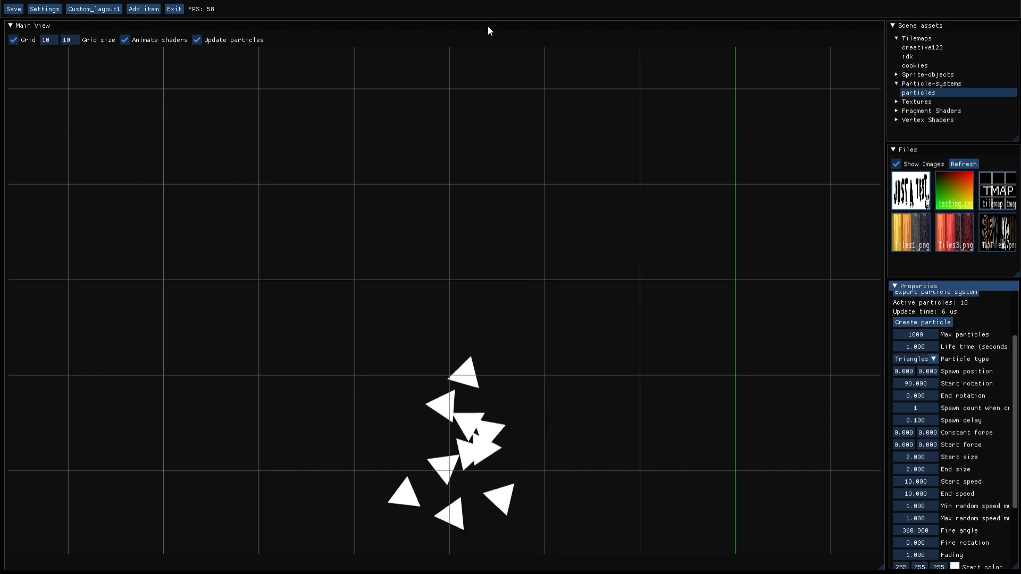
Try a particle start size of 0 and reset it to 2
{"action": "left_click", "coordinate": [488, 28]}
{"action": "middle_click_drag", "start_coordinate": [652, 185], "coordinate": [537, 84]}
{"action": "left_click_drag", "start_coordinate": [925, 459], "coordinate": [821, 457]}
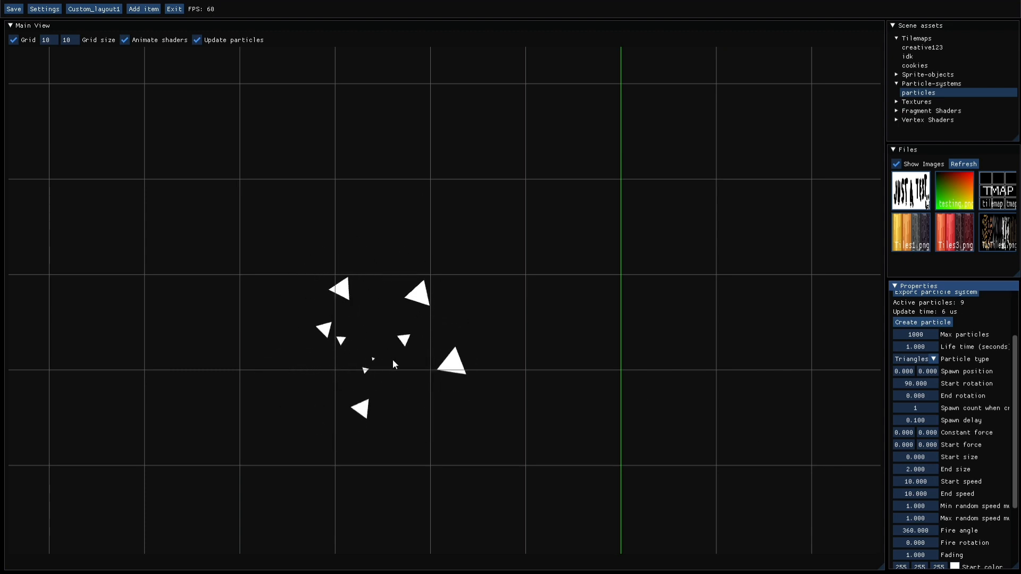
{"action": "double_click", "coordinate": [925, 457]}
{"action": "type", "text": "2"}
{"action": "key", "text": "Tab"}
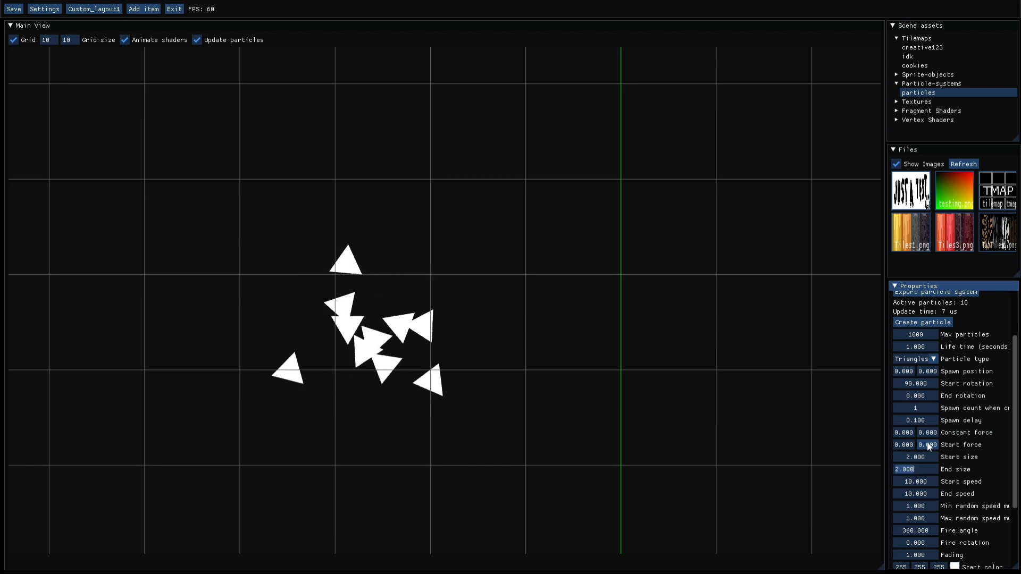
Try a particle end size of 0 and reset it to 2
{"action": "type", "text": "0"}
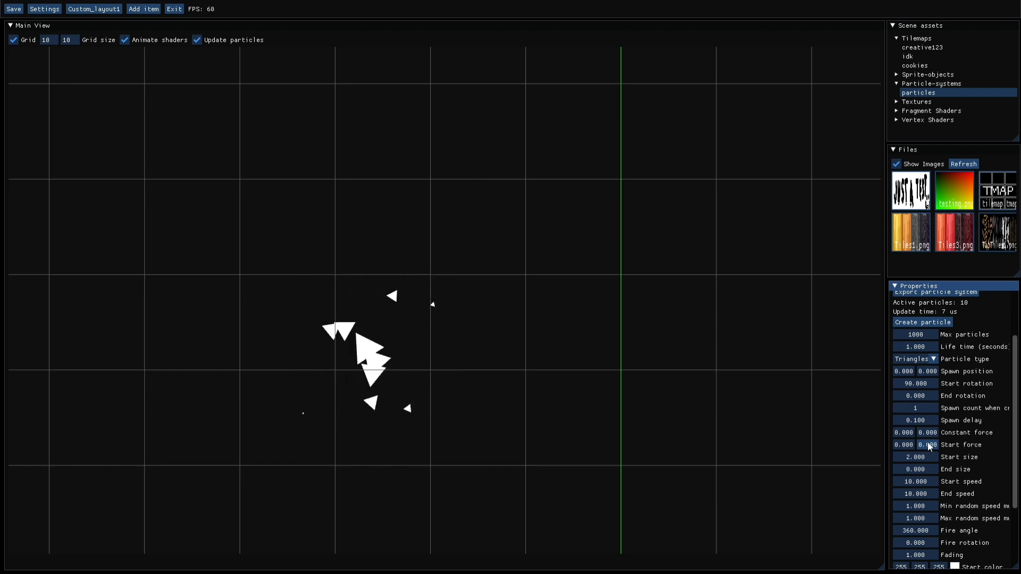
{"action": "double_click", "coordinate": [916, 467]}
{"action": "type", "text": "2"}
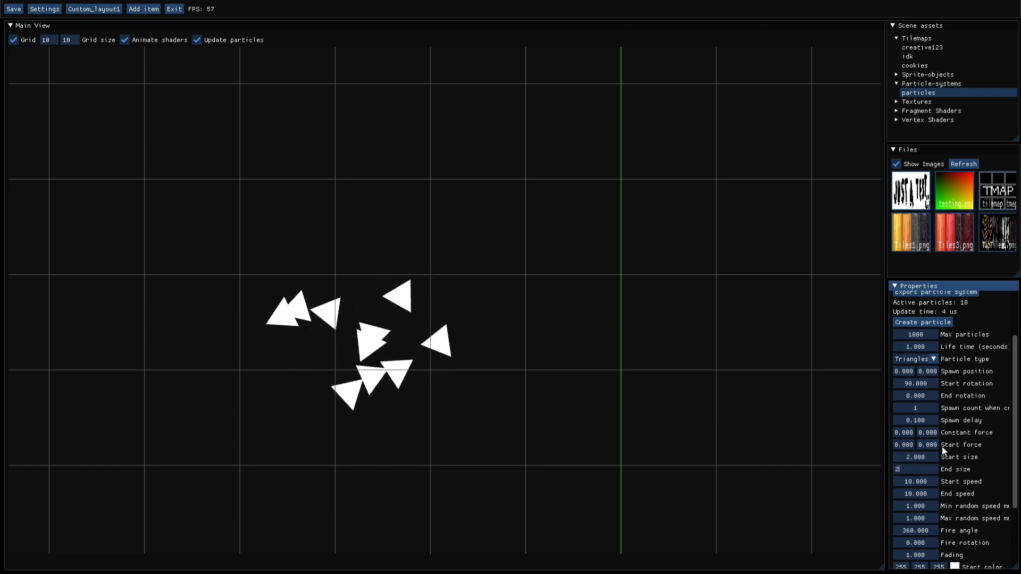
{"action": "key", "text": "Return"}
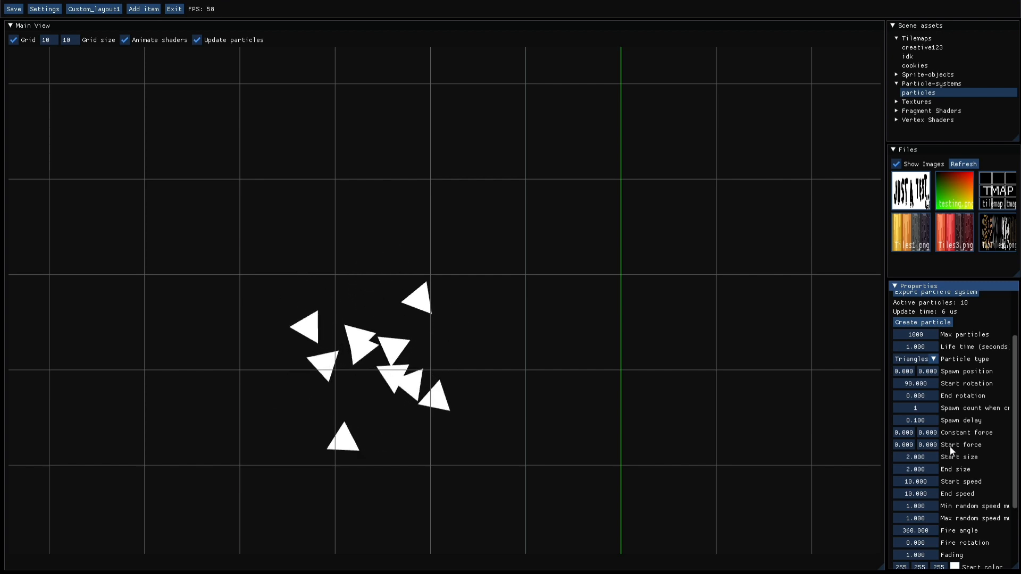
Try a particle start speed of 100 and reset it to 10
{"action": "left_click", "coordinate": [378, 27]}
{"action": "scroll", "coordinate": [515, 187], "scroll_direction": "down", "scroll_amount": 5}
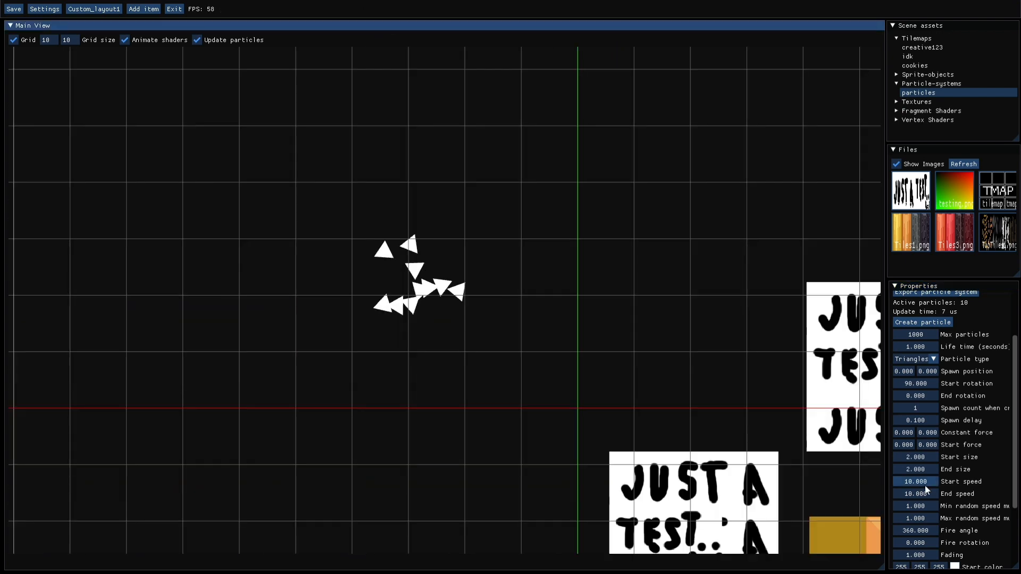
{"action": "double_click", "coordinate": [918, 482]}
{"action": "type", "text": "100"}
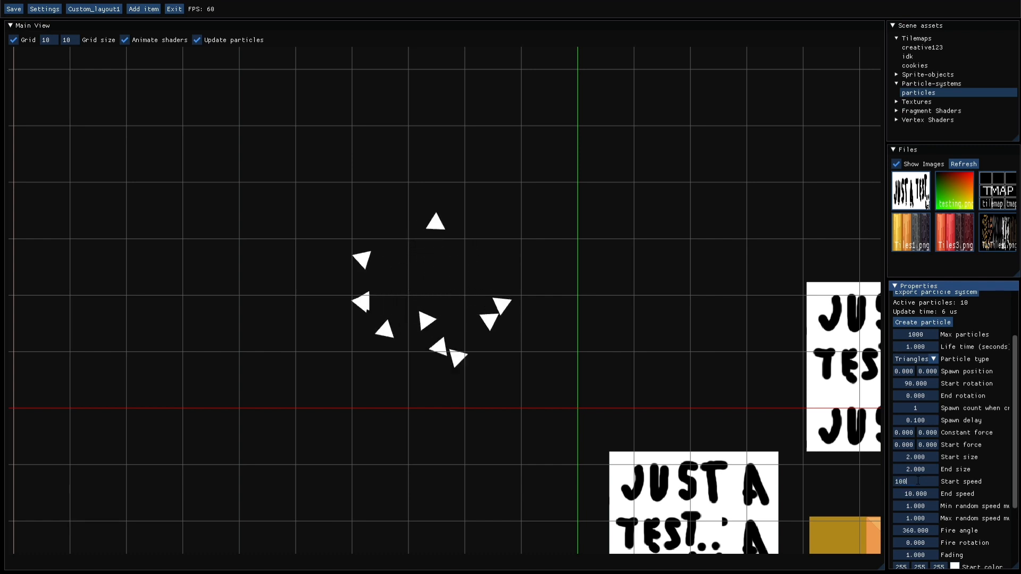
{"action": "key", "text": "Return"}
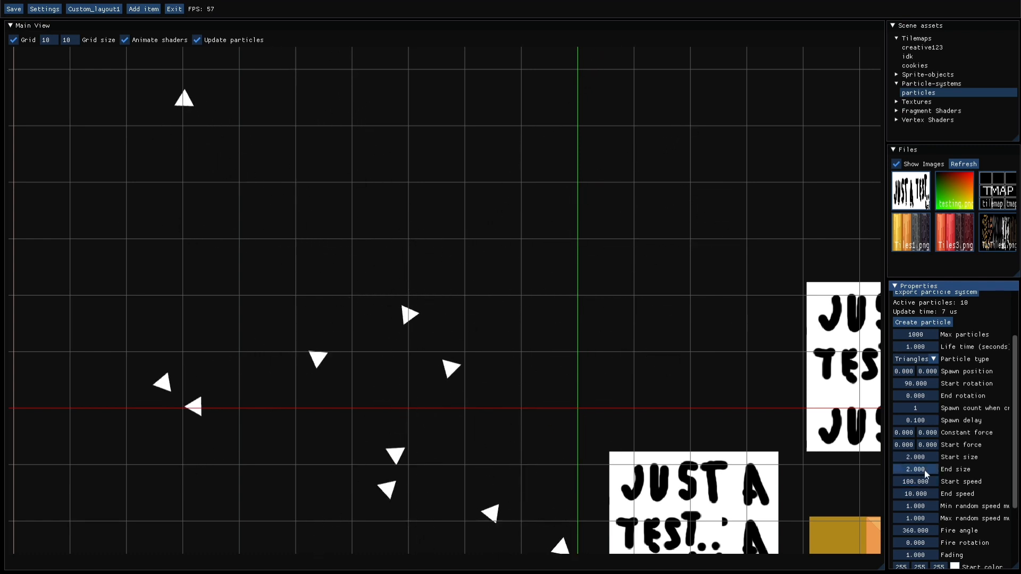
{"action": "double_click", "coordinate": [913, 483]}
{"action": "type", "text": "10"}
{"action": "key", "text": "Tab"}
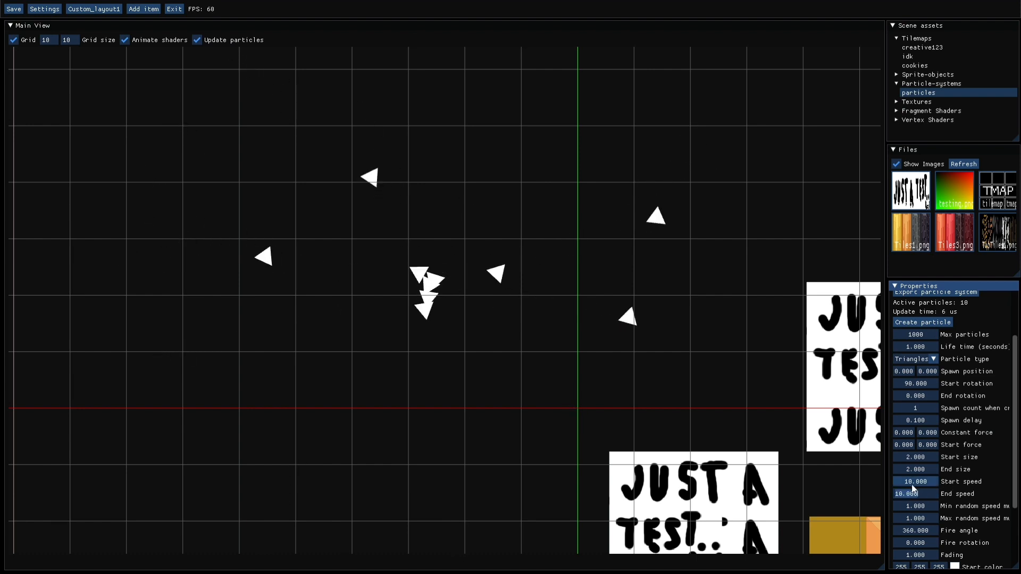
Try a particle end speed of 100 and reset it to 10
{"action": "type", "text": "100"}
{"action": "key", "text": "Return"}
{"action": "double_click", "coordinate": [911, 493]}
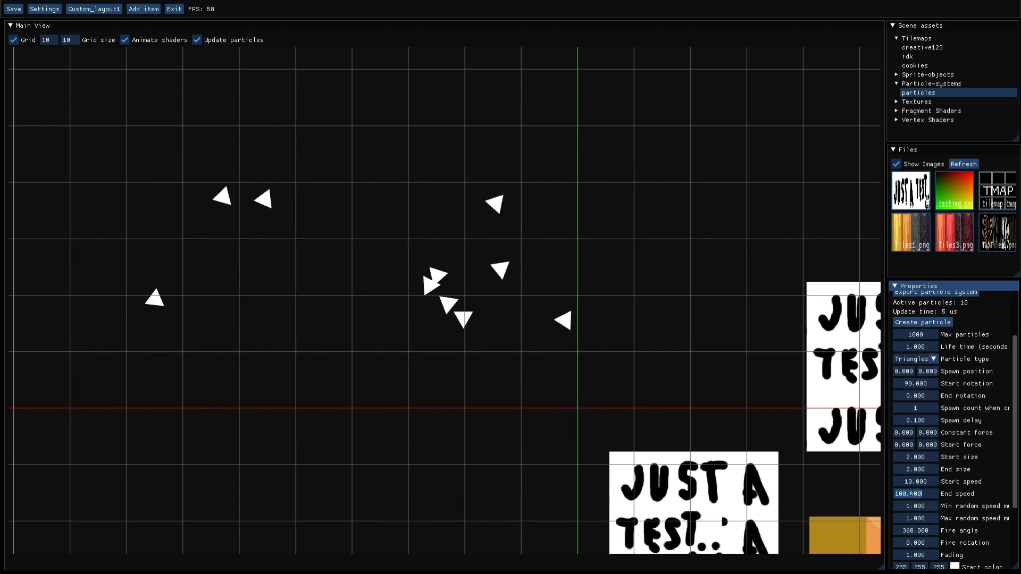
{"action": "type", "text": "10"}
{"action": "key", "text": "Return"}
Try a minimum random speed multiplier of 0.2 on the particles
{"action": "scroll", "coordinate": [930, 468], "scroll_direction": "down", "scroll_amount": 1}
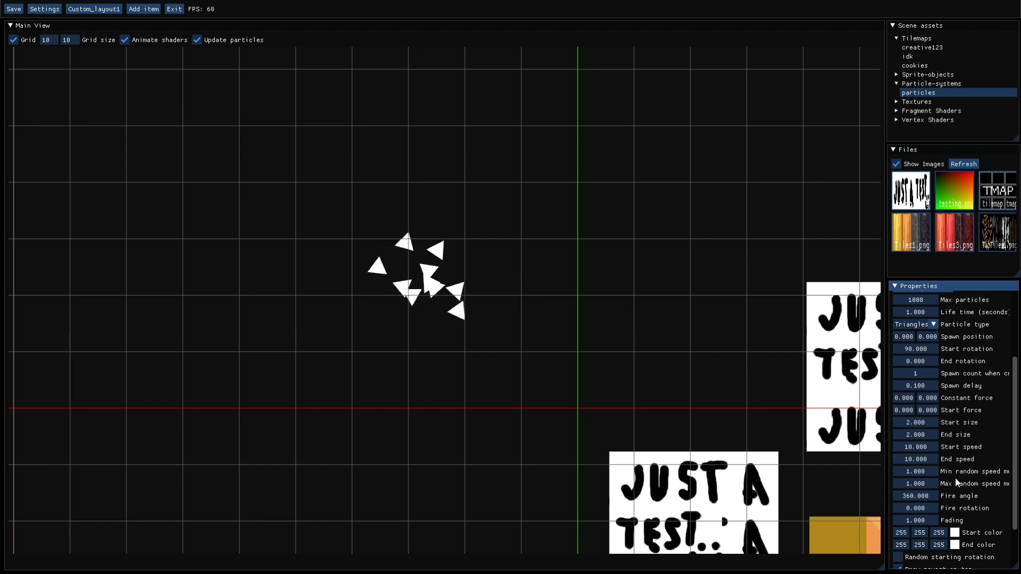
{"action": "mouse_move", "coordinate": [887, 474]}
{"action": "left_mouse_down"}
{"action": "mouse_move", "coordinate": [809, 473]}
{"action": "mouse_move", "coordinate": [887, 471]}
{"action": "left_mouse_up"}
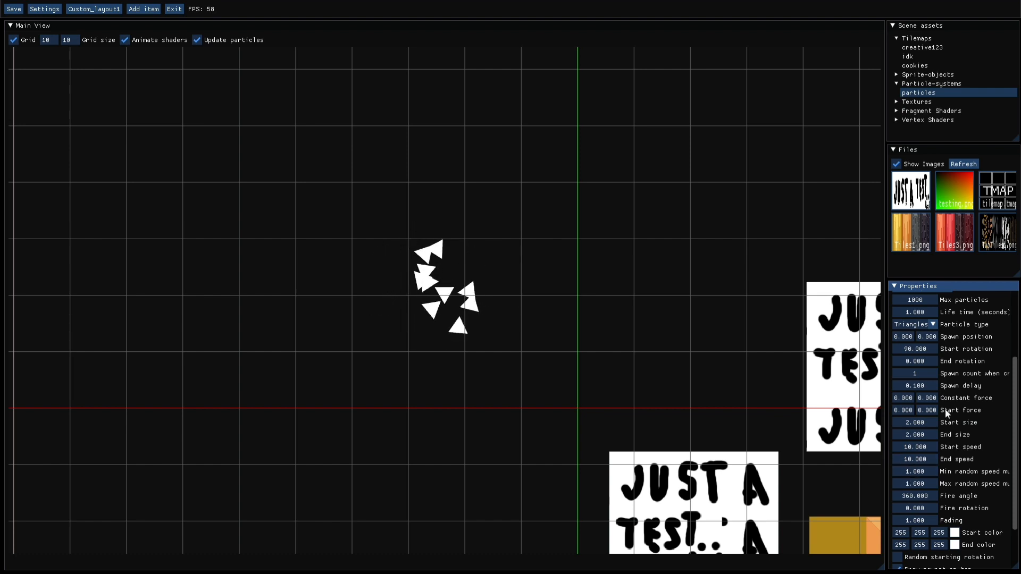
{"action": "double_click", "coordinate": [916, 475]}
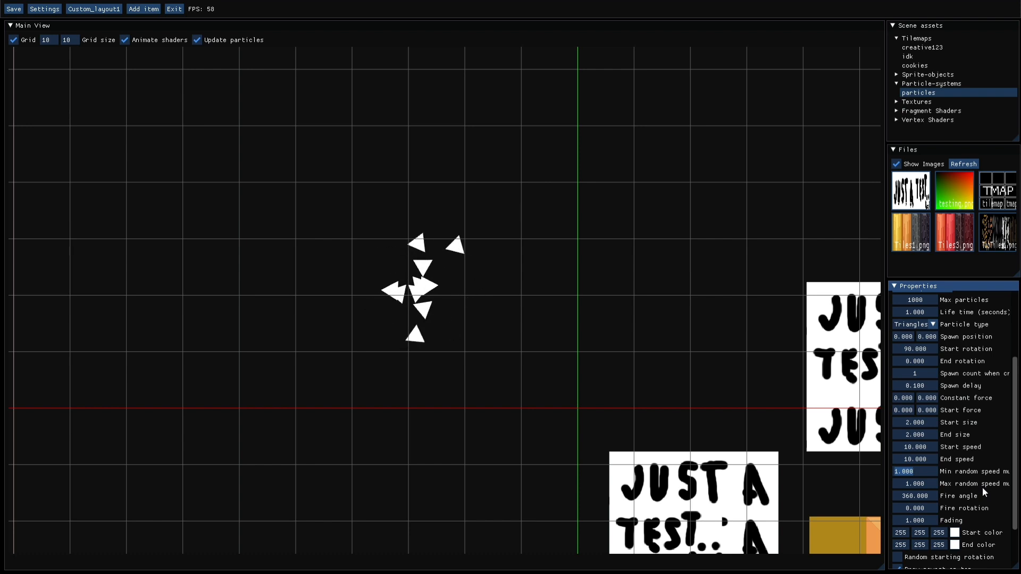
{"action": "type", "text": "0.2"}
{"action": "key", "text": "Return"}
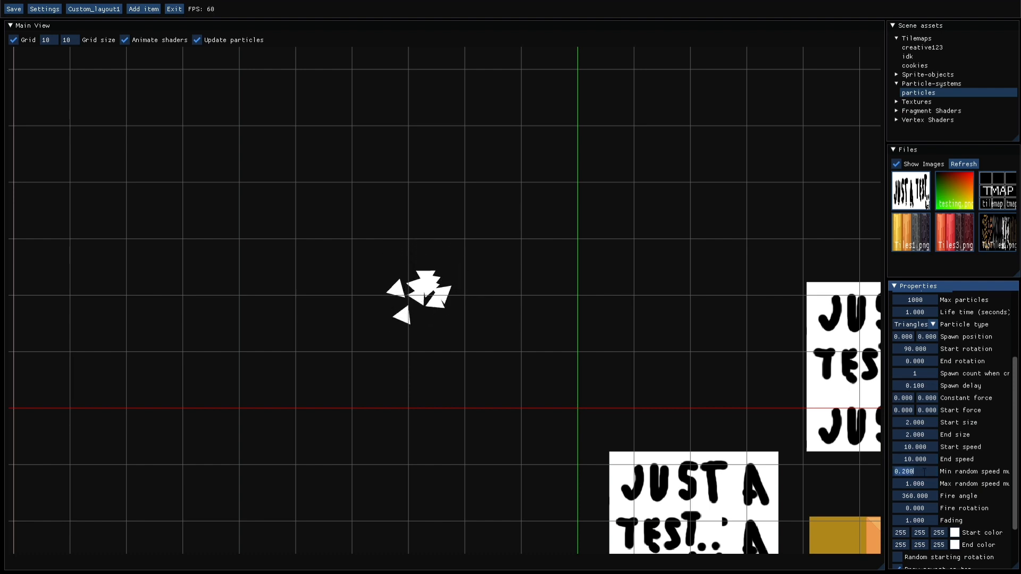
Try random speed multipliers of 2 minimum and 10 maximum, and reset both to 1
{"action": "type", "text": "10"}
{"action": "key", "text": "Return"}
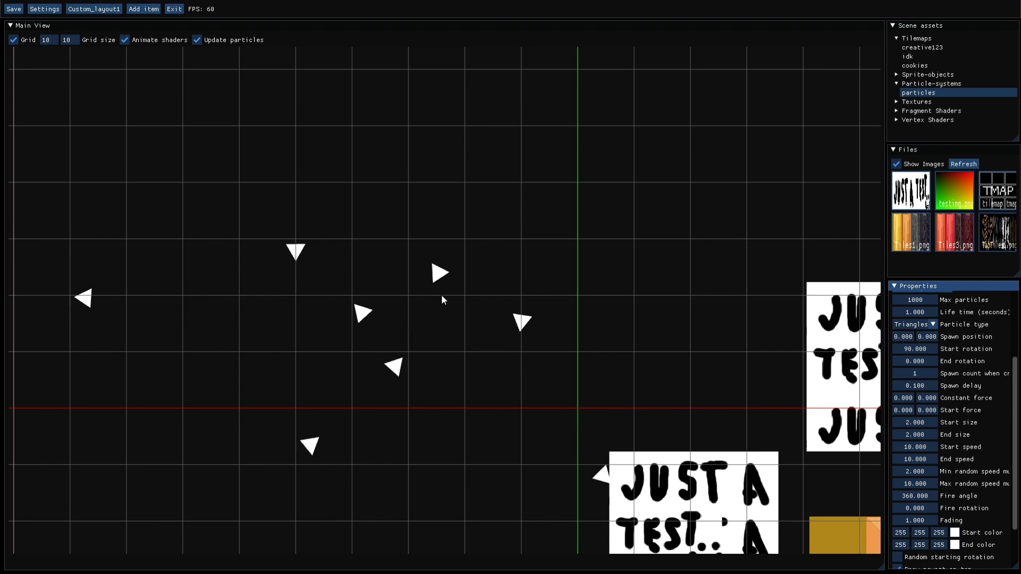
{"action": "left_click", "coordinate": [464, 32]}
{"action": "scroll", "coordinate": [490, 174], "scroll_direction": "down", "scroll_amount": 3}
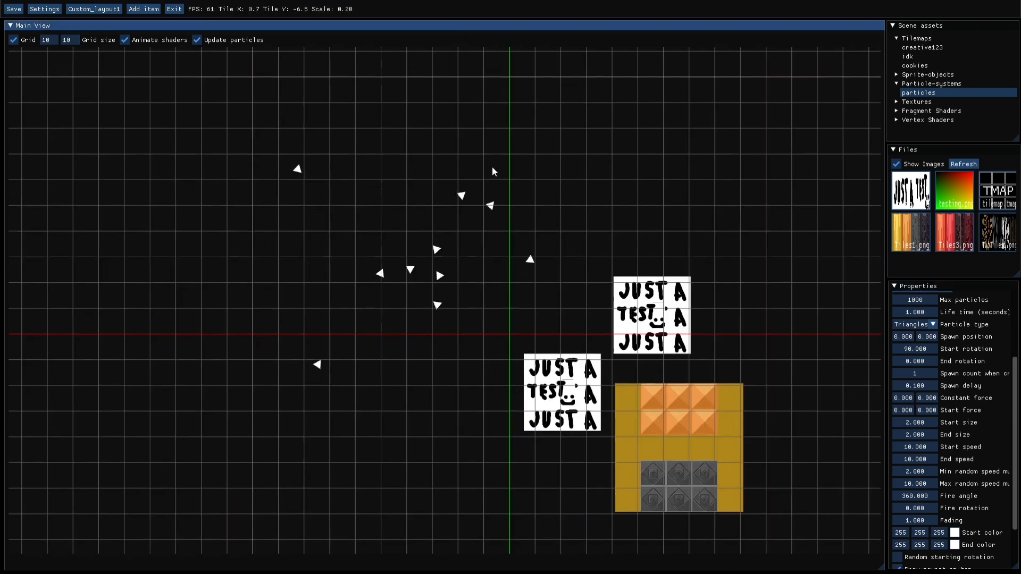
{"action": "middle_click_drag", "start_coordinate": [466, 249], "coordinate": [501, 307]}
{"action": "scroll", "coordinate": [461, 279], "scroll_direction": "up", "scroll_amount": 2}
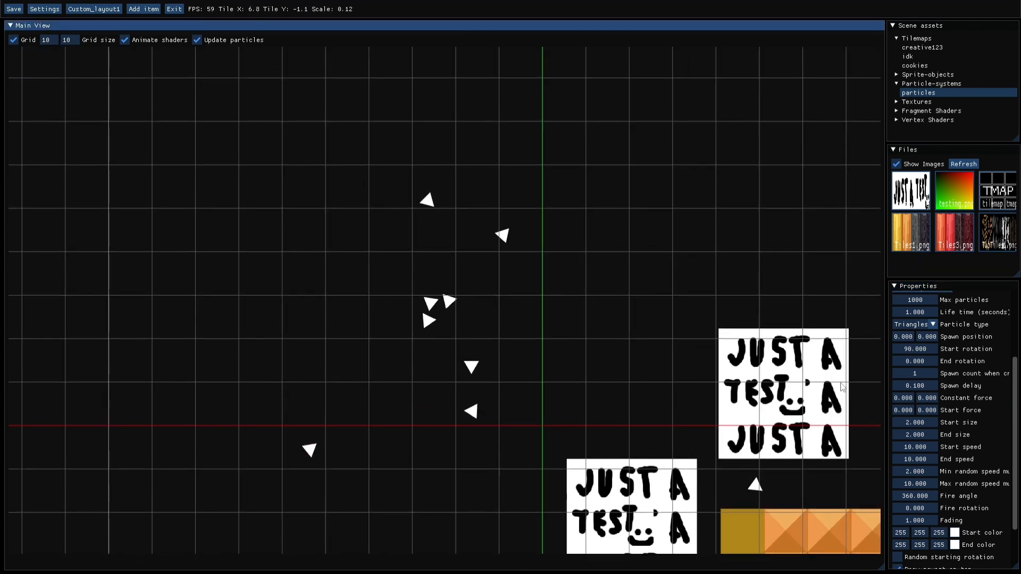
{"action": "double_click", "coordinate": [916, 471]}
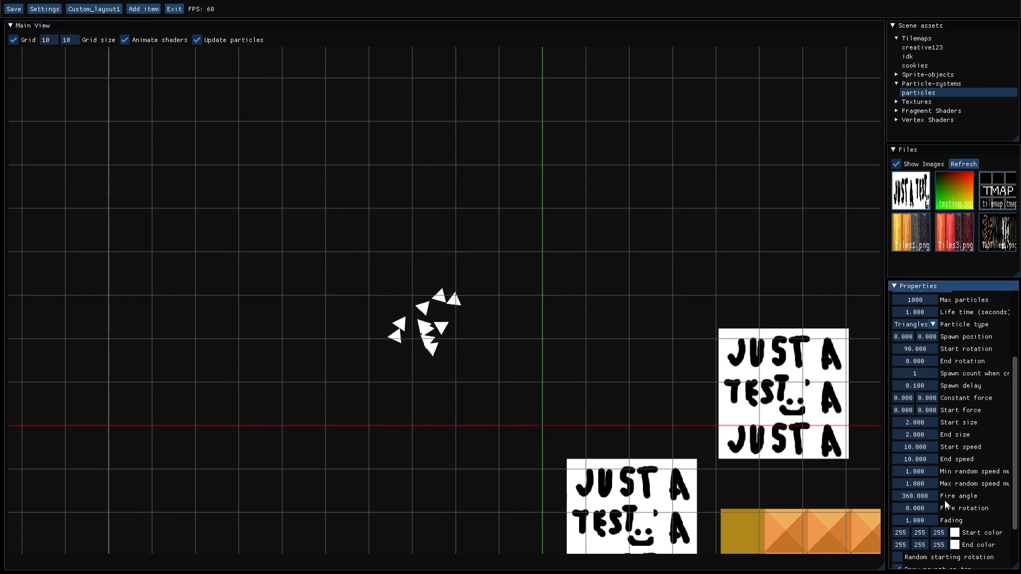
Set the particle system's fire angle to 45 and its fire rotation to -90
{"action": "scroll", "coordinate": [946, 503], "scroll_direction": "down", "scroll_amount": 1}
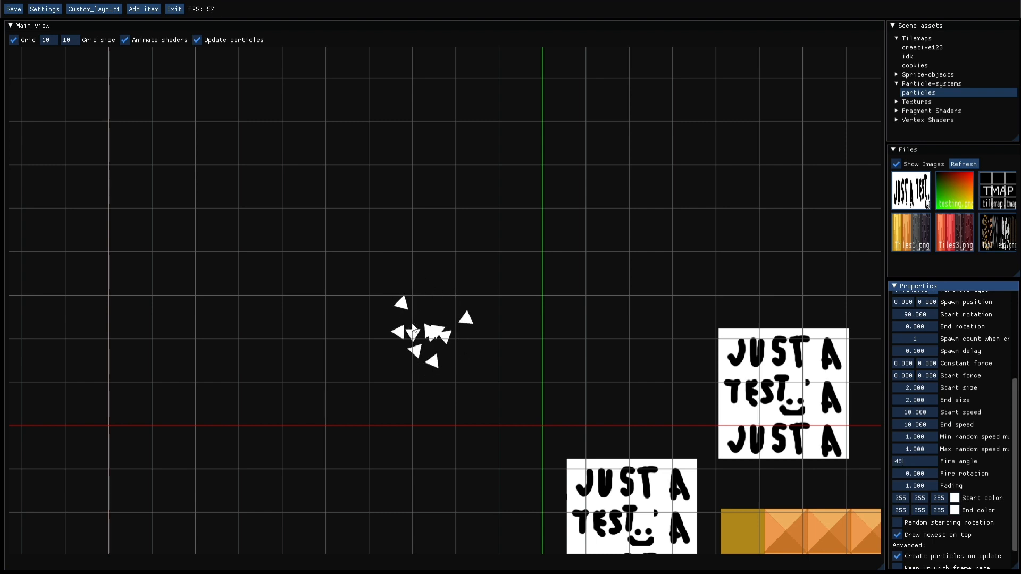
{"action": "key", "text": "Return"}
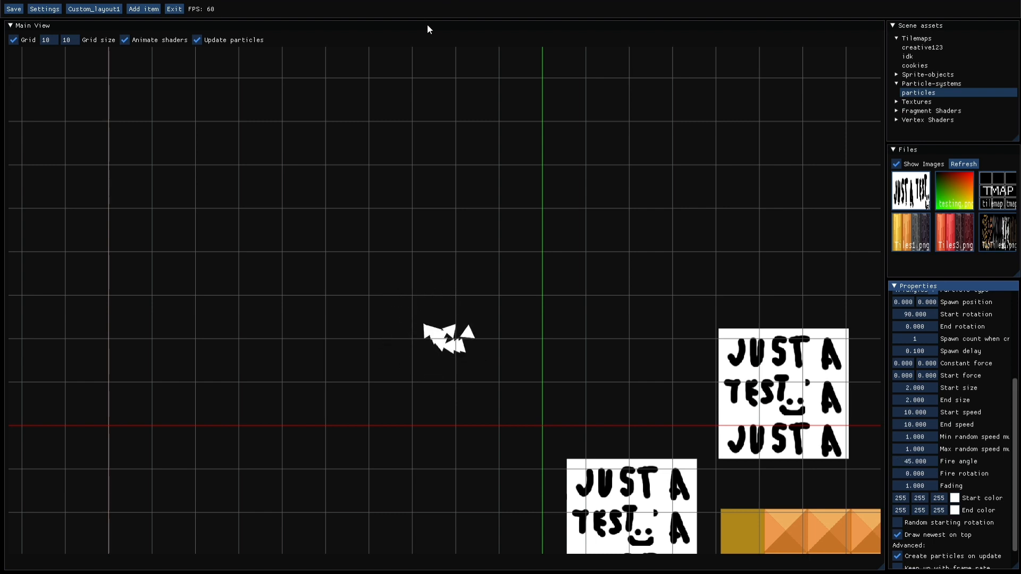
{"action": "scroll", "coordinate": [503, 344], "scroll_direction": "up", "scroll_amount": 5}
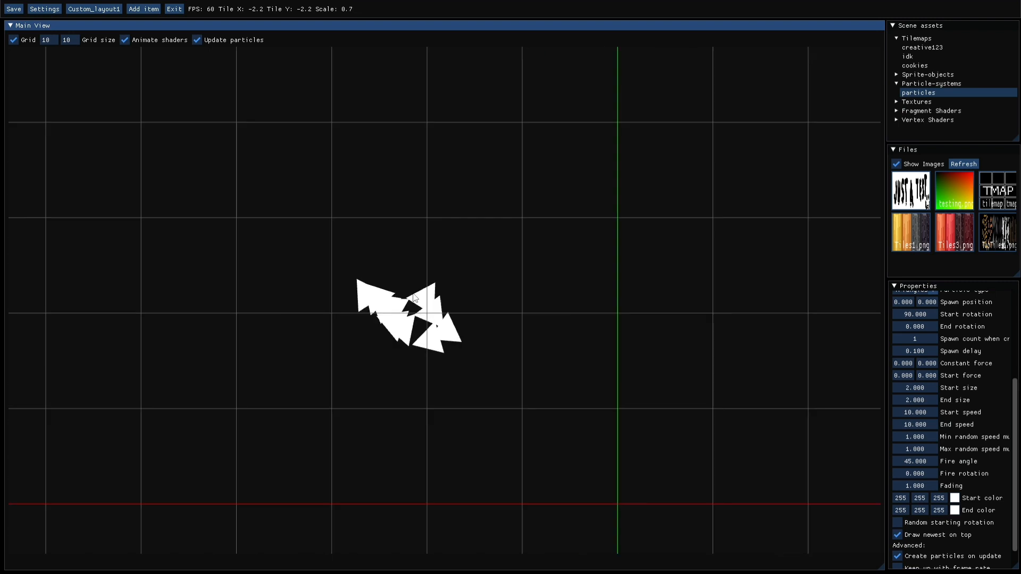
{"action": "double_click", "coordinate": [926, 474]}
{"action": "type", "text": "-90"}
{"action": "key", "text": "Return"}
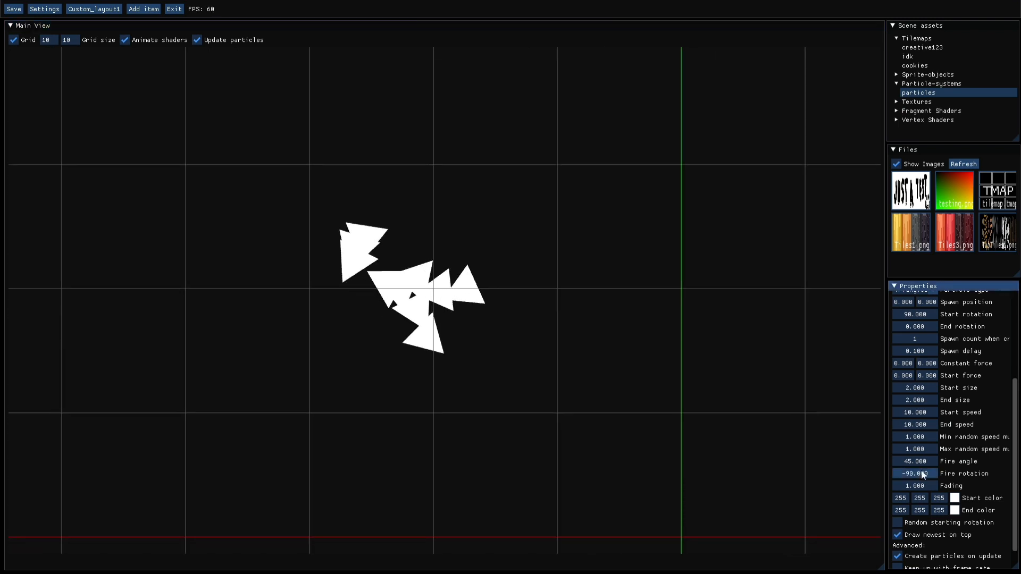
Lower the particles' fading value to 0.9 and further to 0
{"action": "left_click", "coordinate": [465, 27]}
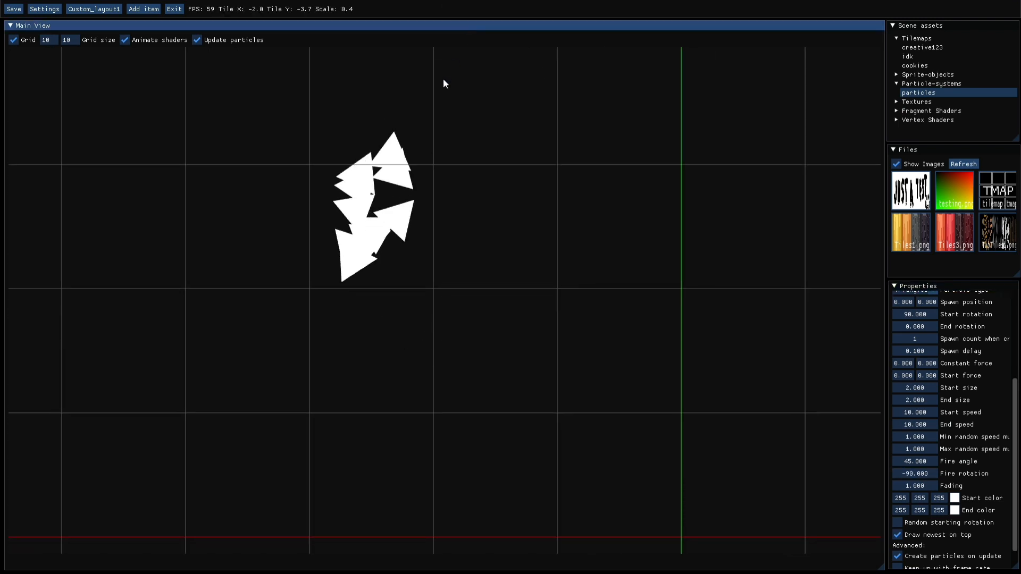
{"action": "middle_click_drag", "start_coordinate": [443, 80], "coordinate": [480, 160]}
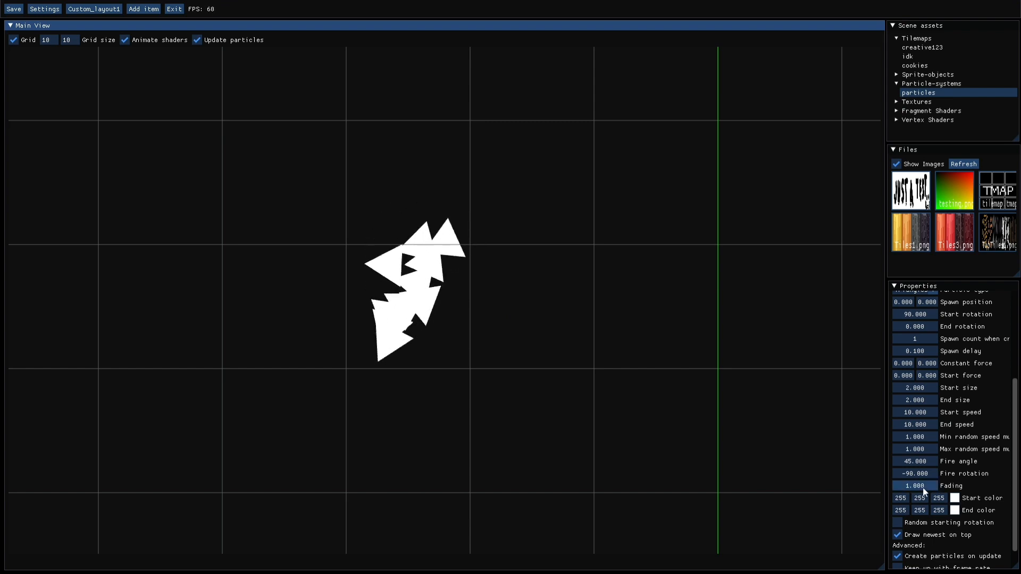
{"action": "left_click_drag", "start_coordinate": [923, 487], "coordinate": [918, 490]}
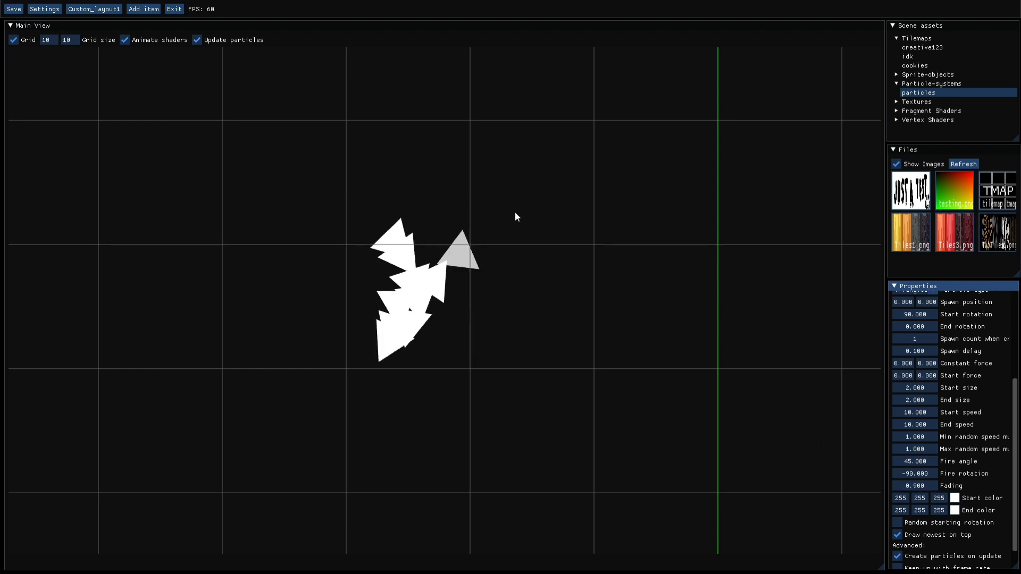
{"action": "left_click_drag", "start_coordinate": [920, 486], "coordinate": [870, 488]}
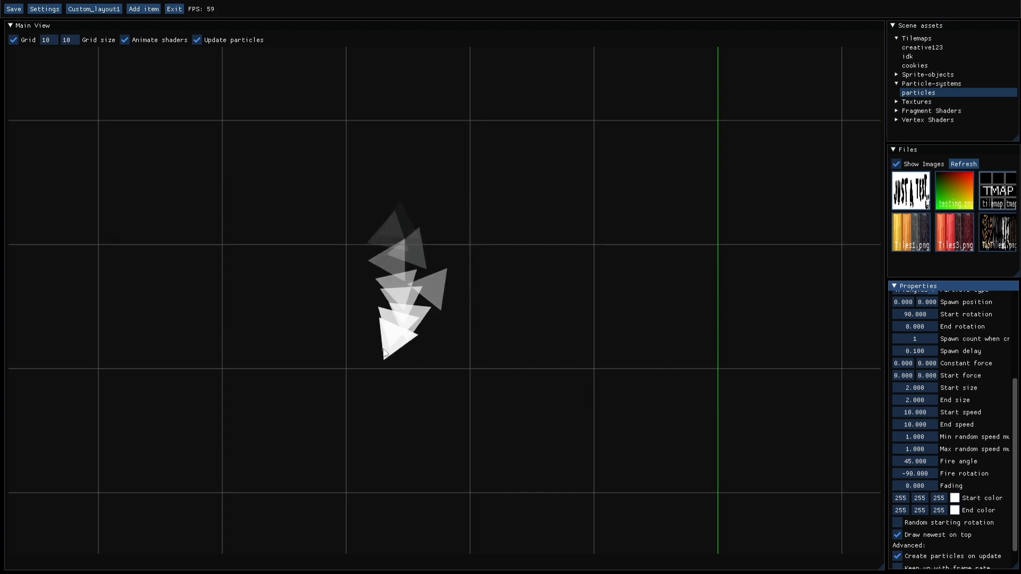
Set the particles' start color to pure red (255, 0, 0)
{"action": "scroll", "coordinate": [983, 492], "scroll_direction": "down", "scroll_amount": 1}
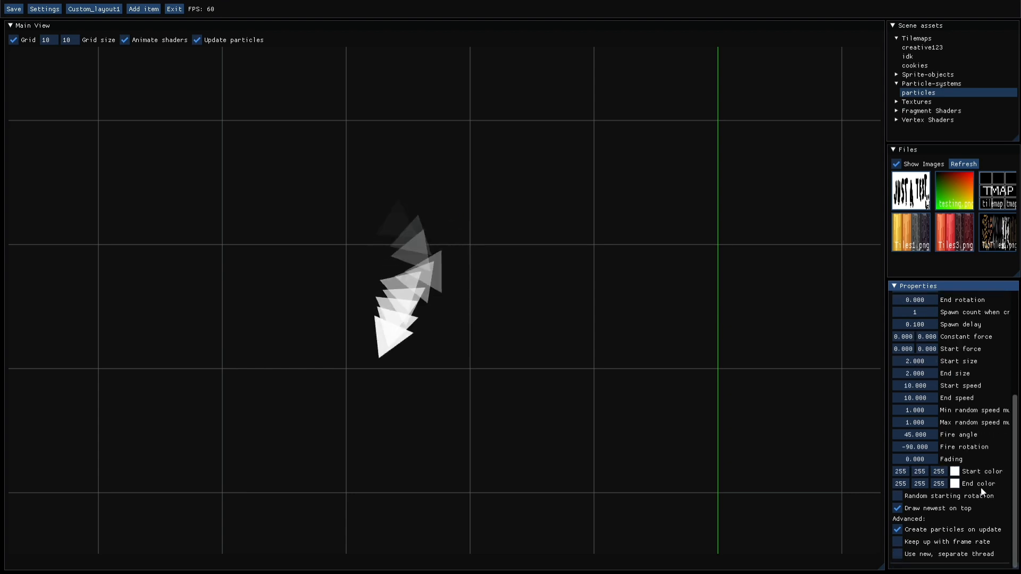
{"action": "scroll", "coordinate": [981, 488], "scroll_direction": "up", "scroll_amount": 2}
{"action": "scroll", "coordinate": [981, 487], "scroll_direction": "down", "scroll_amount": 2}
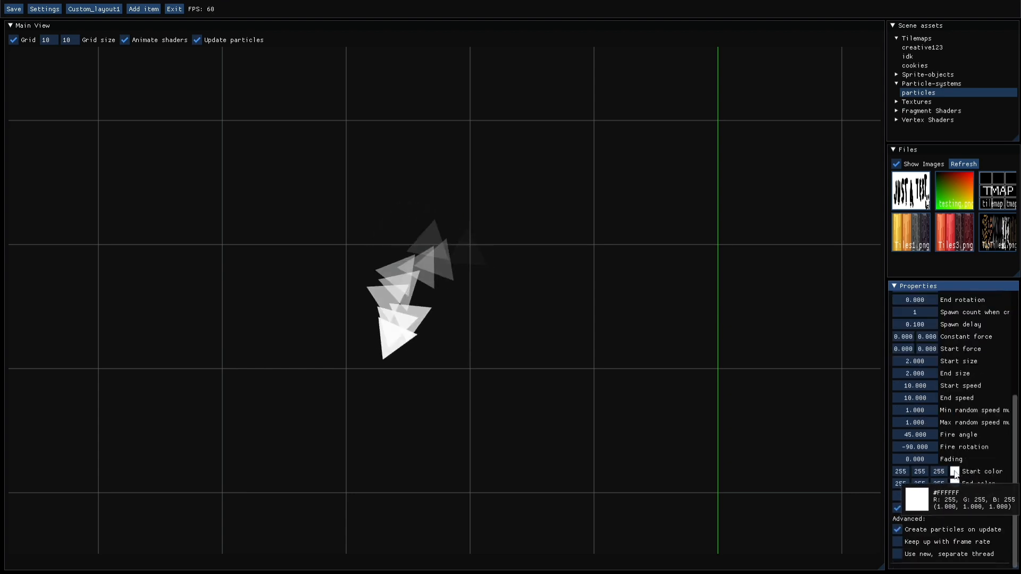
{"action": "left_click", "coordinate": [954, 472]}
{"action": "left_click", "coordinate": [969, 330]}
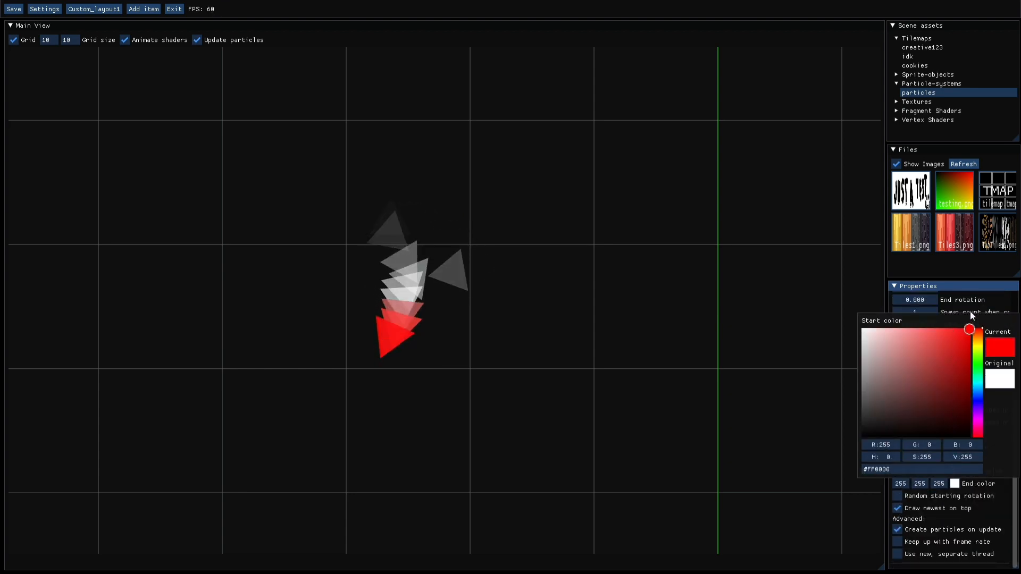
{"action": "left_click", "coordinate": [985, 506]}
Set the particles' end color to blue (0, 15, 255)
{"action": "left_click", "coordinate": [955, 483]}
{"action": "left_click", "coordinate": [979, 421]}
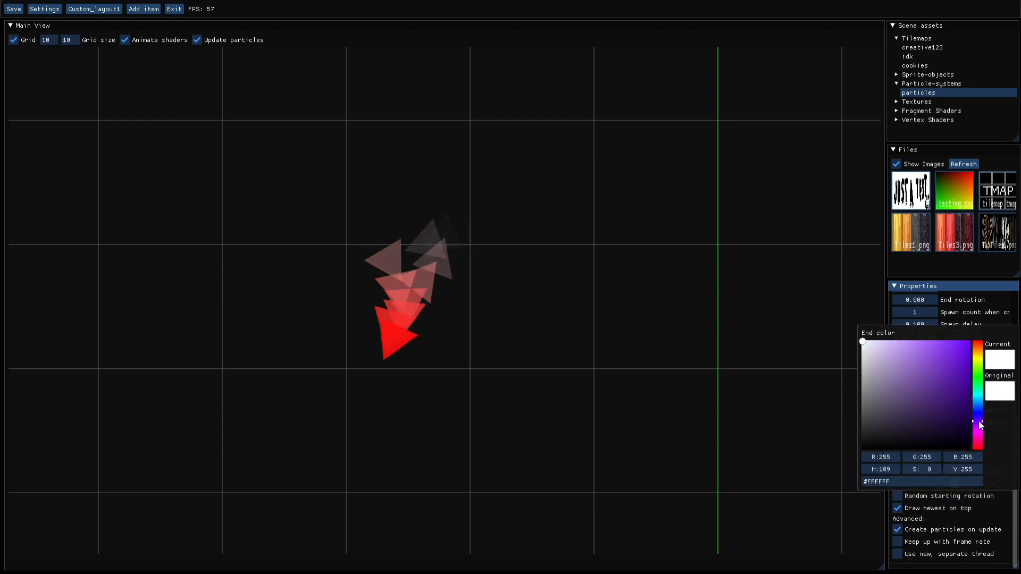
{"action": "left_click_drag", "start_coordinate": [981, 423], "coordinate": [981, 415]}
{"action": "left_click", "coordinate": [970, 342]}
{"action": "left_click", "coordinate": [1000, 490]}
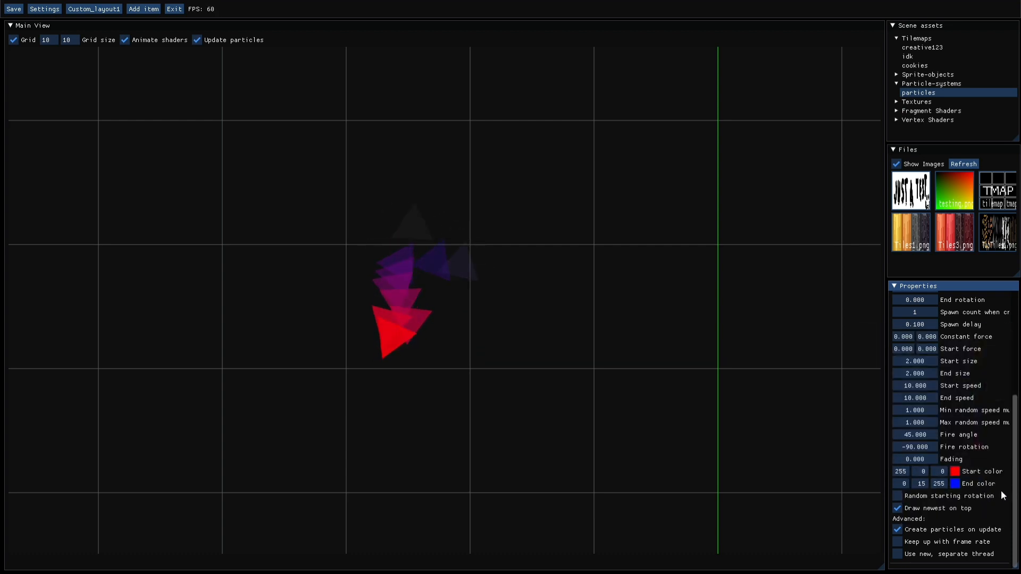
{"action": "left_click", "coordinate": [955, 484]}
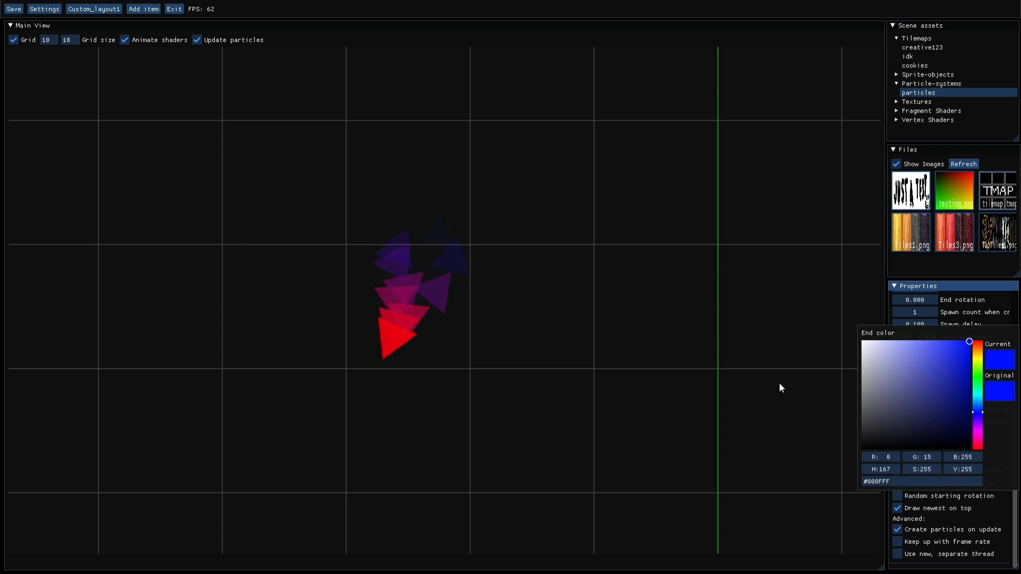
{"action": "left_click", "coordinate": [1003, 495]}
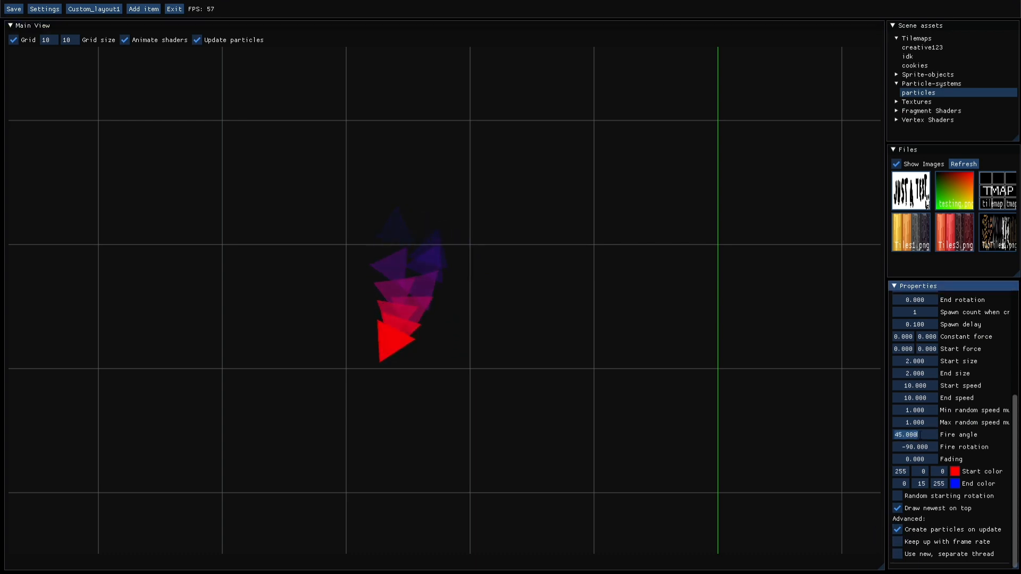
Set the particle system's fire angle to 360 and its fire rotation to 0
{"action": "left_click", "coordinate": [920, 435]}
{"action": "type", "text": "360"}
{"action": "key", "text": "Tab"}
{"action": "type", "text": "0"}
{"action": "key", "text": "Return"}
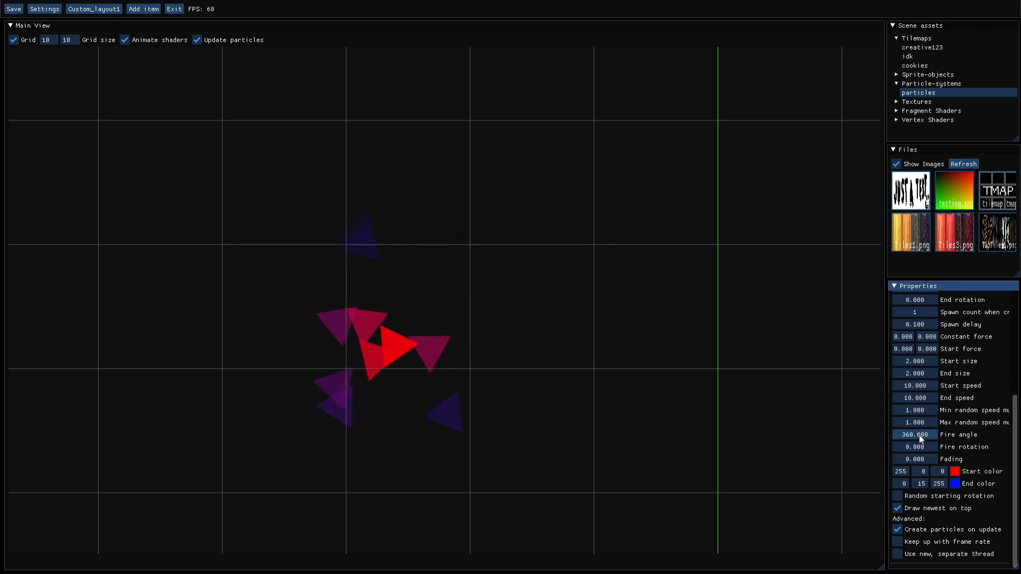
{"action": "left_click", "coordinate": [449, 46]}
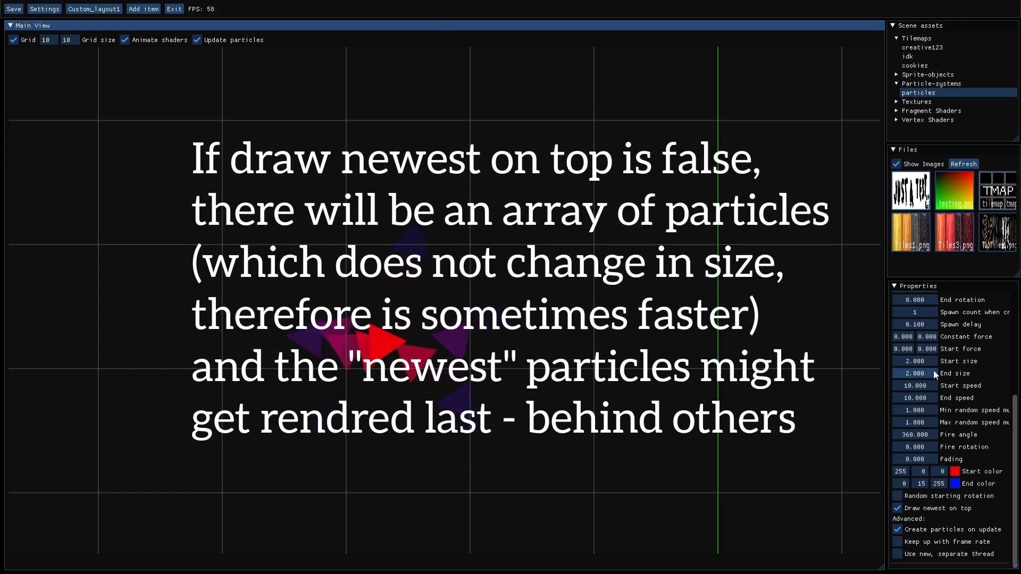
Try creating particles manually with creation on update switched off, and restore creation on update
{"action": "scroll", "coordinate": [936, 374], "scroll_direction": "up", "scroll_amount": 5}
{"action": "scroll", "coordinate": [936, 372], "scroll_direction": "down", "scroll_amount": 5}
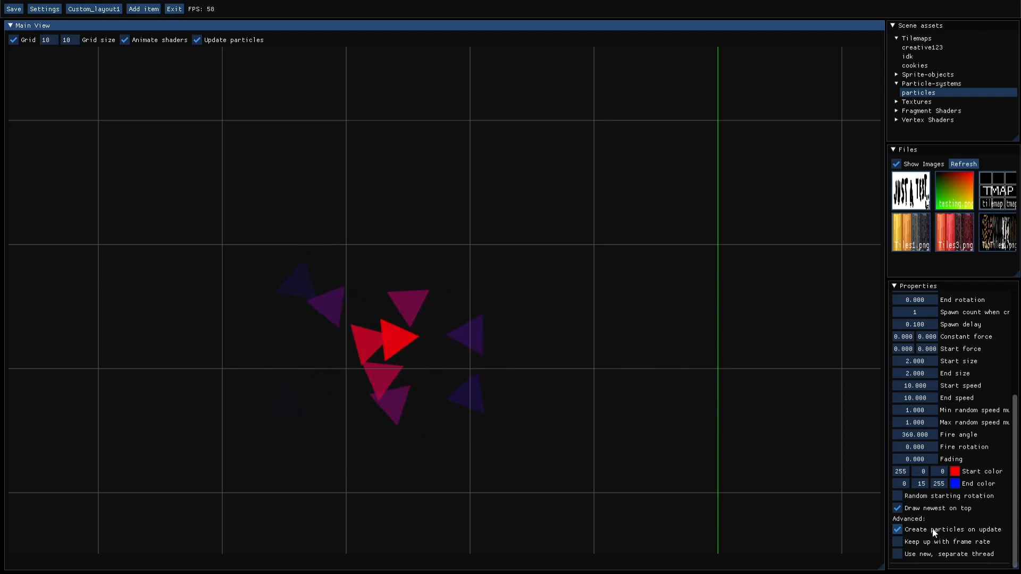
{"action": "left_click", "coordinate": [897, 529]}
{"action": "scroll", "coordinate": [913, 409], "scroll_direction": "up", "scroll_amount": 5}
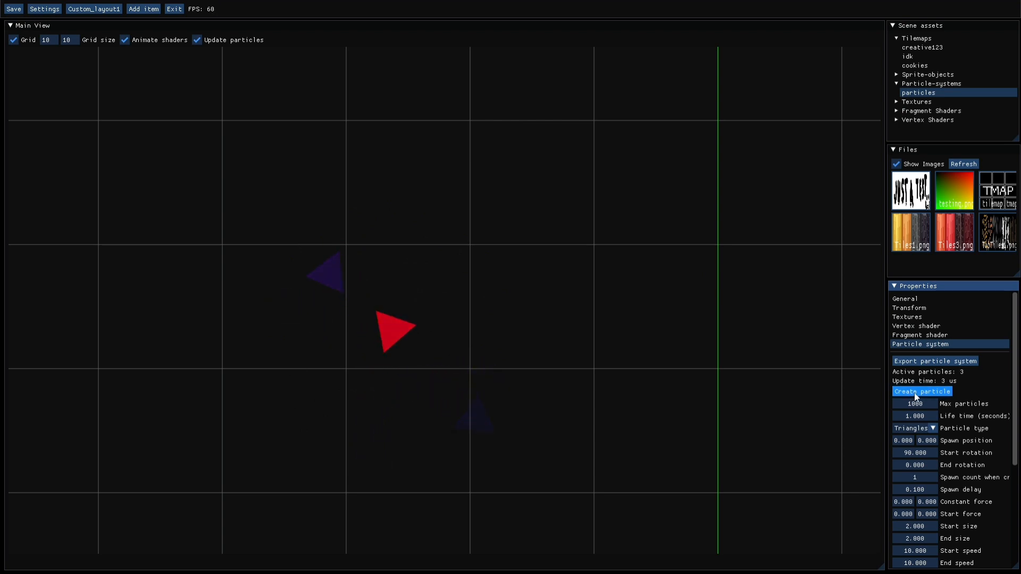
{"action": "scroll", "coordinate": [926, 415], "scroll_direction": "down", "scroll_amount": 5}
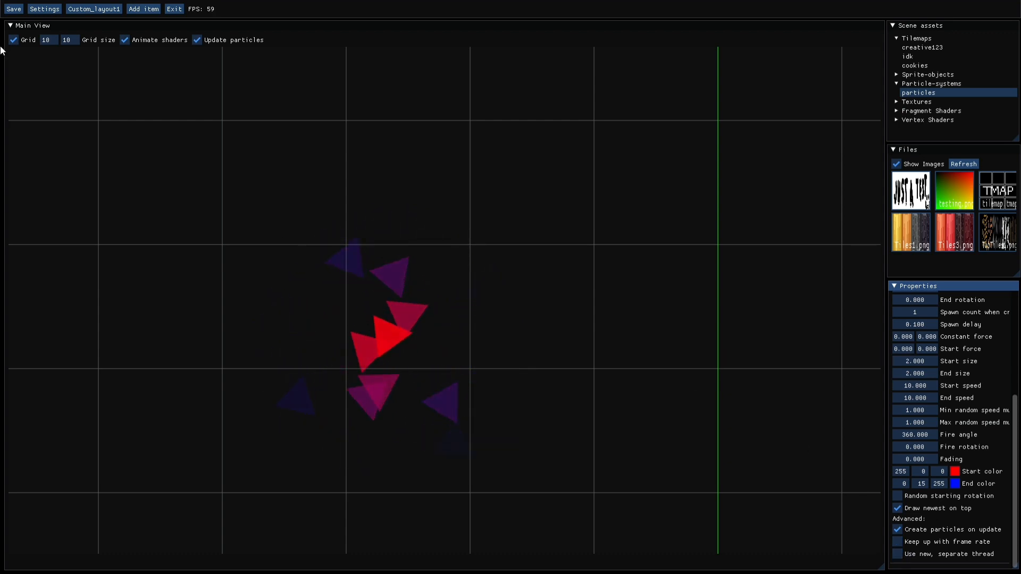
Try the option that keeps particle creation up with the frame rate and switch it off again
{"action": "left_click", "coordinate": [10, 8]}
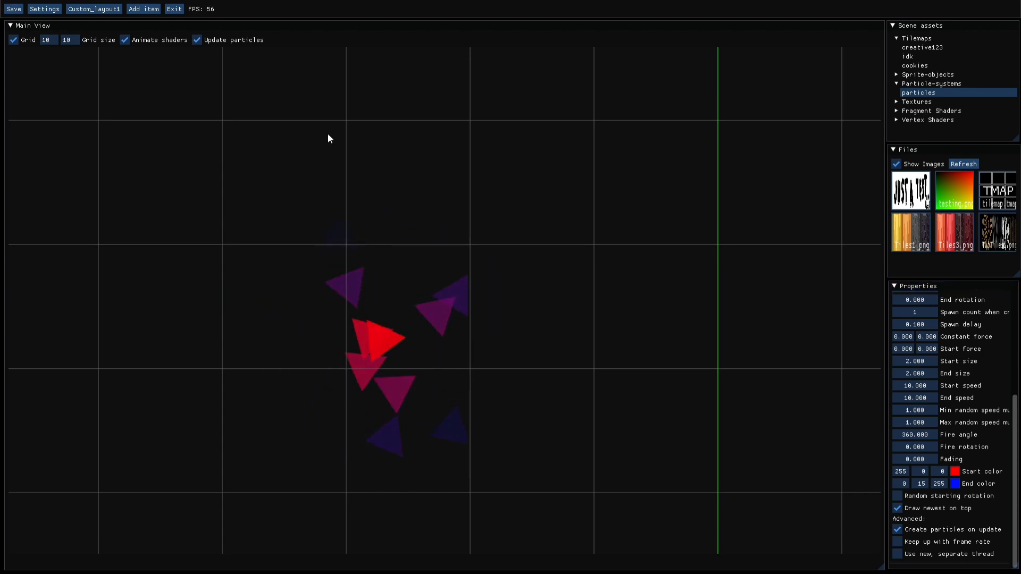
{"action": "left_click", "coordinate": [898, 541]}
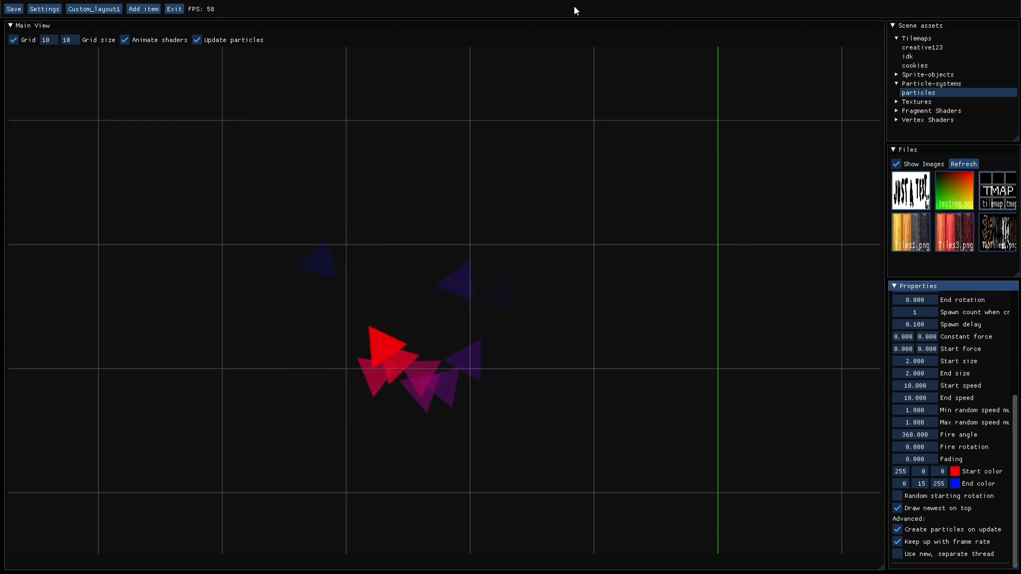
{"action": "left_click", "coordinate": [576, 27]}
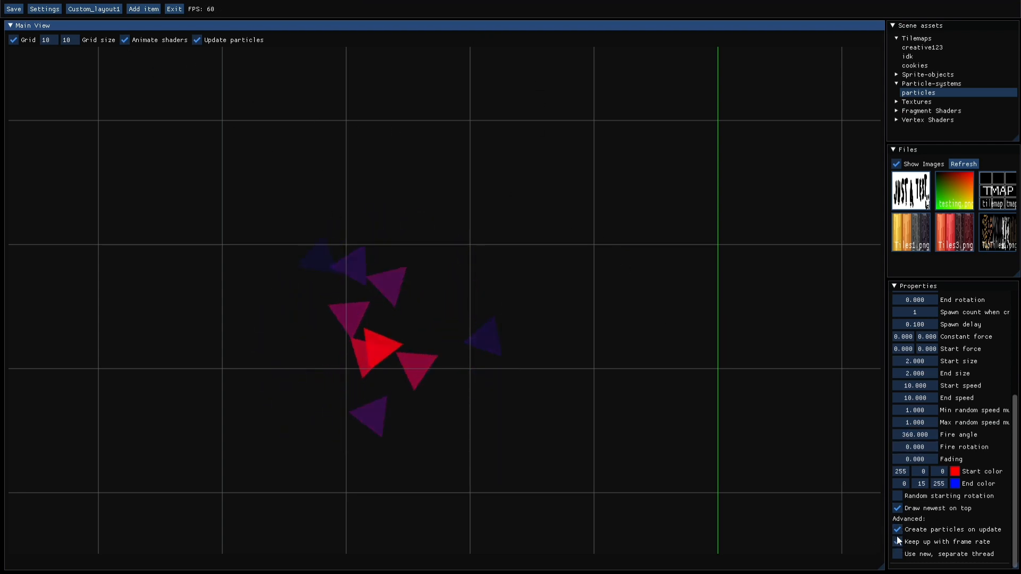
{"action": "scroll", "coordinate": [897, 535], "scroll_direction": "up", "scroll_amount": 3}
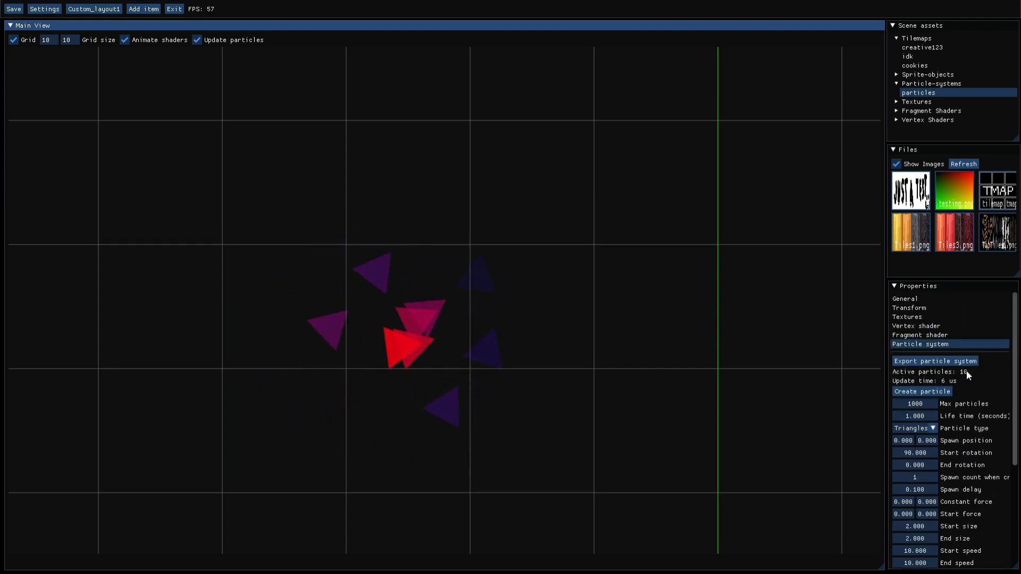
{"action": "scroll", "coordinate": [965, 374], "scroll_direction": "down", "scroll_amount": 5}
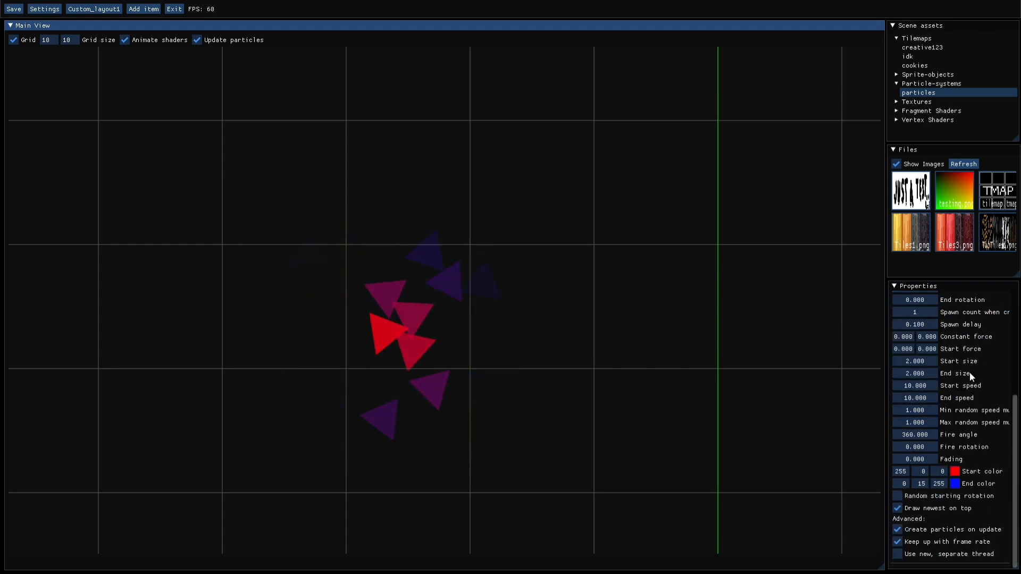
{"action": "left_click", "coordinate": [900, 542]}
{"action": "scroll", "coordinate": [950, 489], "scroll_direction": "up", "scroll_amount": 5}
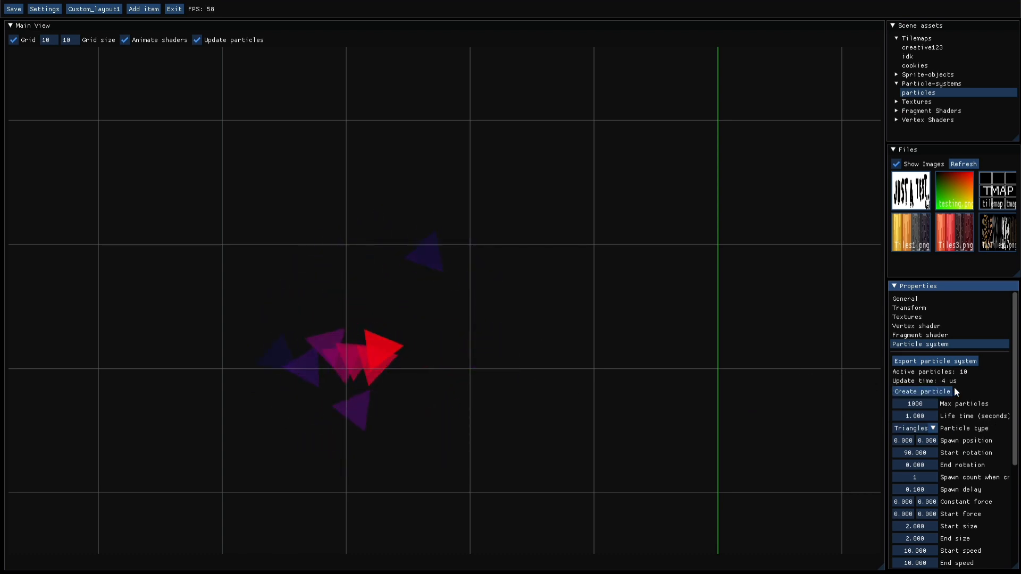
{"action": "scroll", "coordinate": [954, 387], "scroll_direction": "down", "scroll_amount": 5}
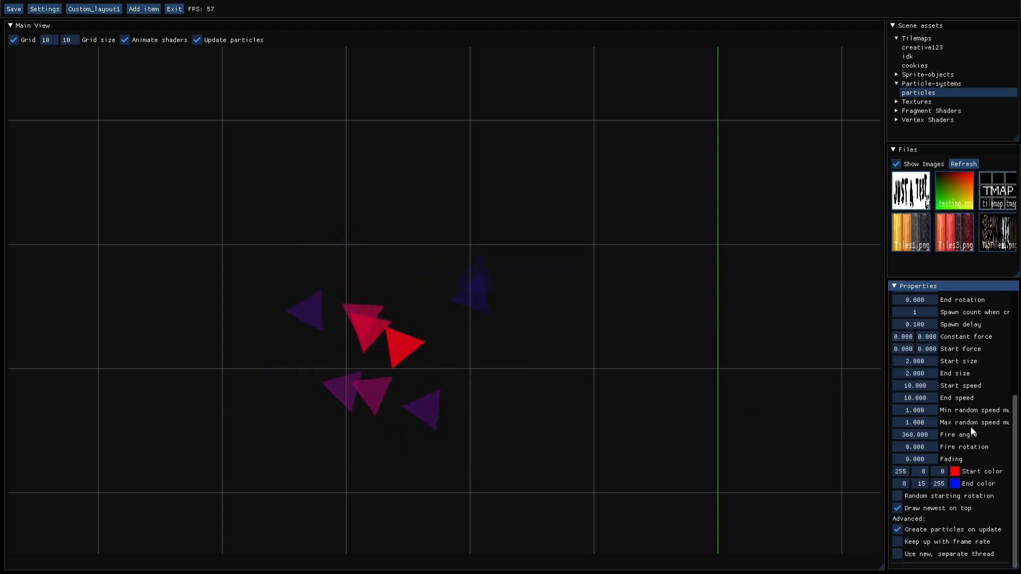
Make the particle system use a new, separate thread
{"action": "left_click", "coordinate": [897, 554]}
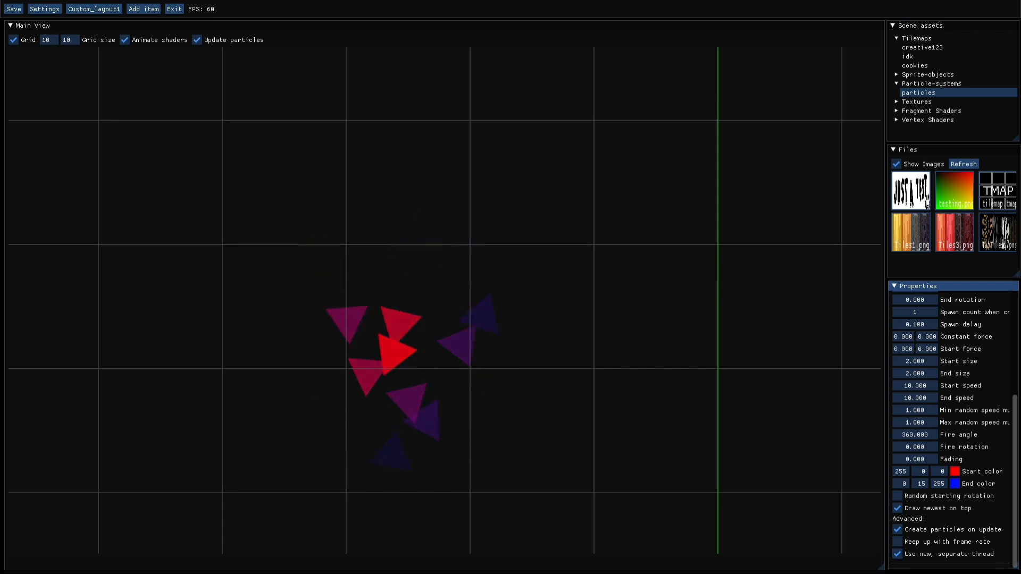
{"action": "left_click", "coordinate": [493, 25]}
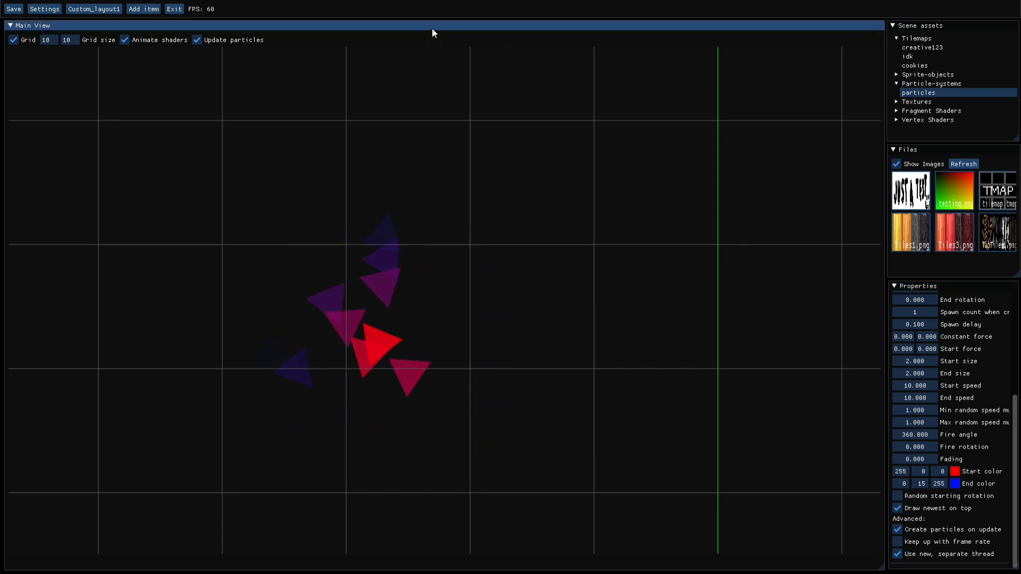
{"action": "middle_click_drag", "start_coordinate": [518, 245], "coordinate": [523, 194]}
{"action": "middle_click_drag", "start_coordinate": [502, 230], "coordinate": [595, 299]}
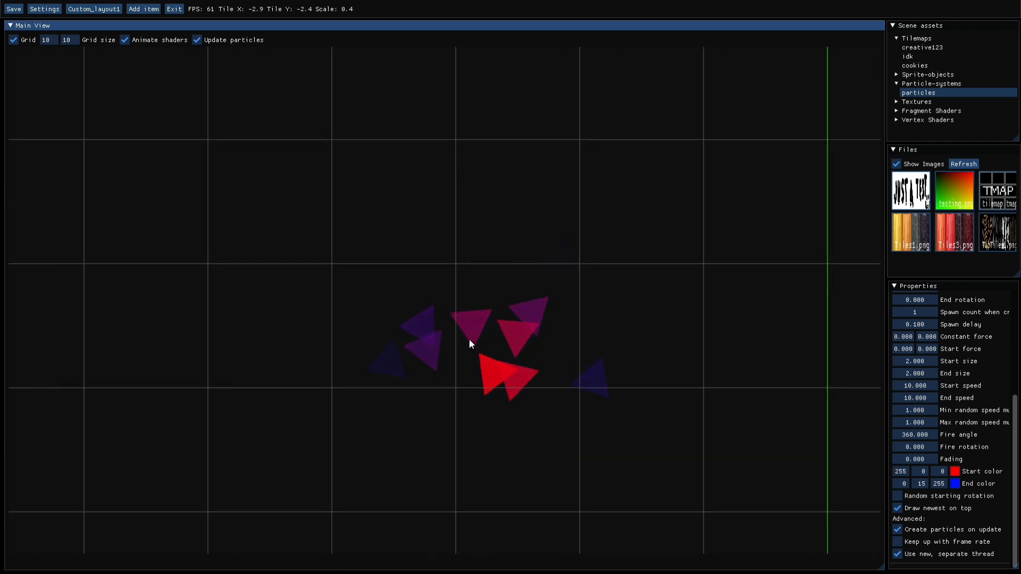
Raise the particle system's maximum particles to 10000
{"action": "scroll", "coordinate": [973, 404], "scroll_direction": "up", "scroll_amount": 5}
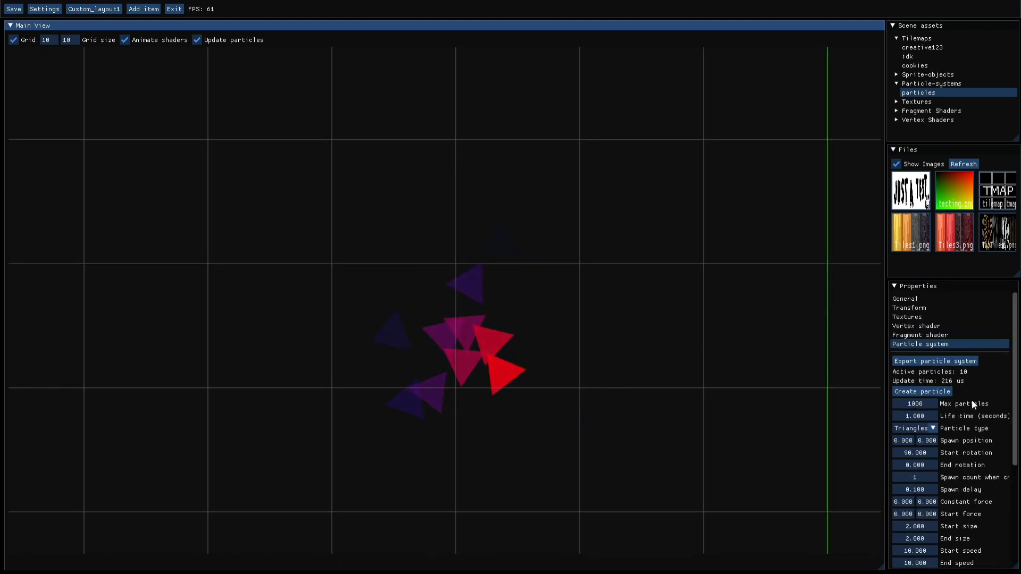
{"action": "double_click", "coordinate": [923, 405]}
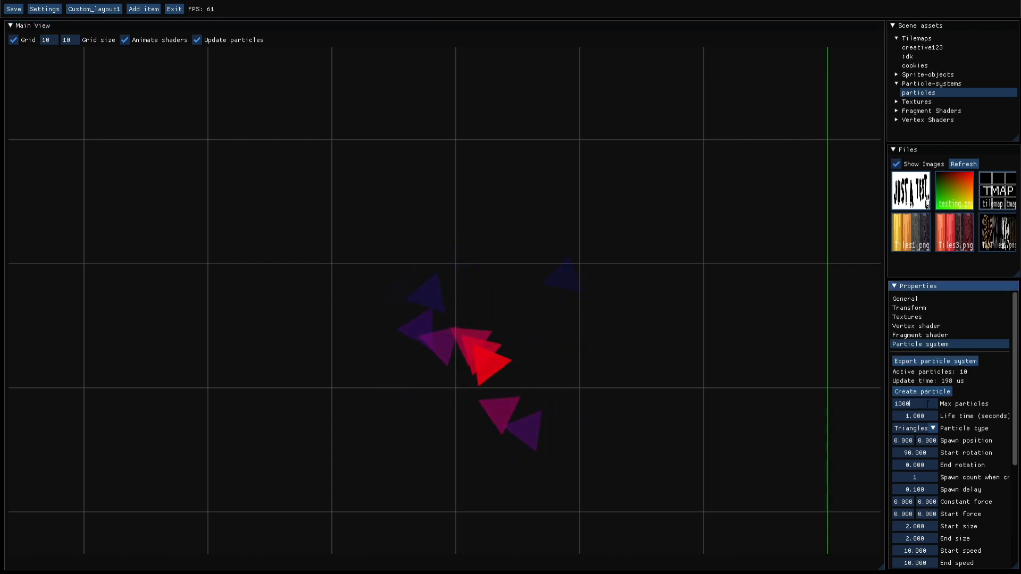
{"action": "type", "text": "10000"}
{"action": "key", "text": "Return"}
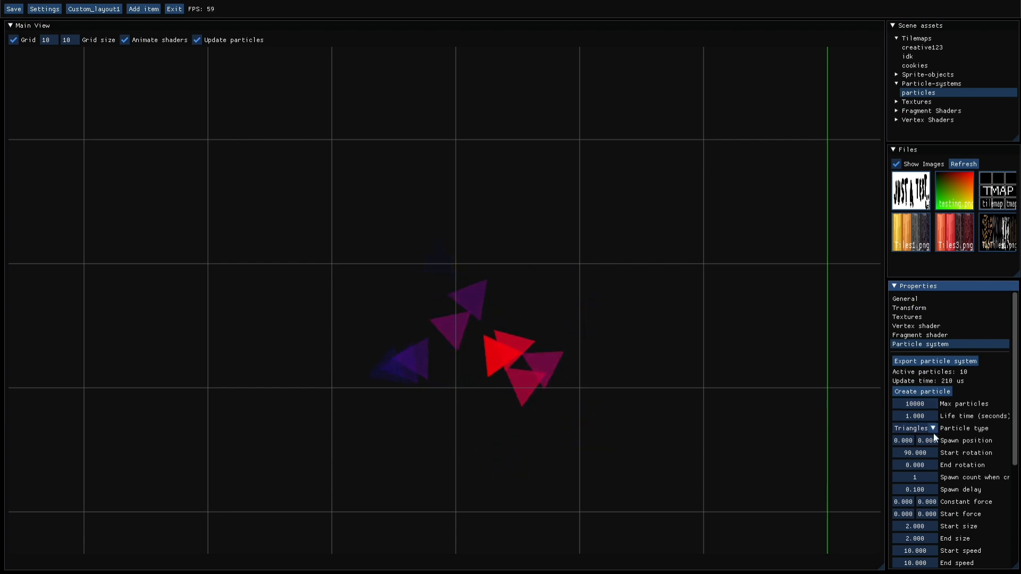
{"action": "left_click_drag", "start_coordinate": [559, 213], "coordinate": [511, 187]}
Try a maximum of 100000 particles and restore the limit to 10000
{"action": "scroll", "coordinate": [963, 430], "scroll_direction": "down", "scroll_amount": 5}
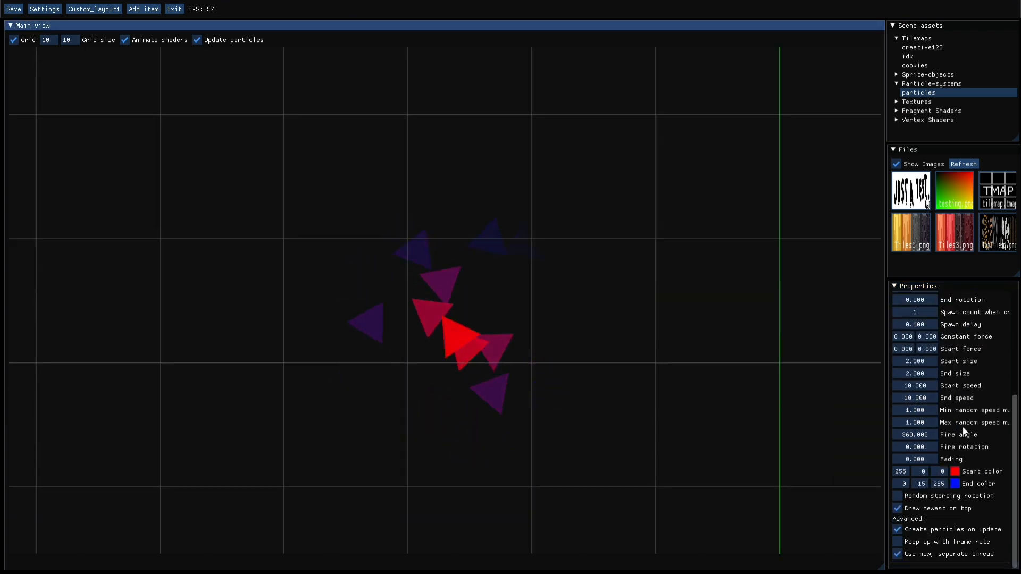
{"action": "scroll", "coordinate": [963, 433], "scroll_direction": "up", "scroll_amount": 5}
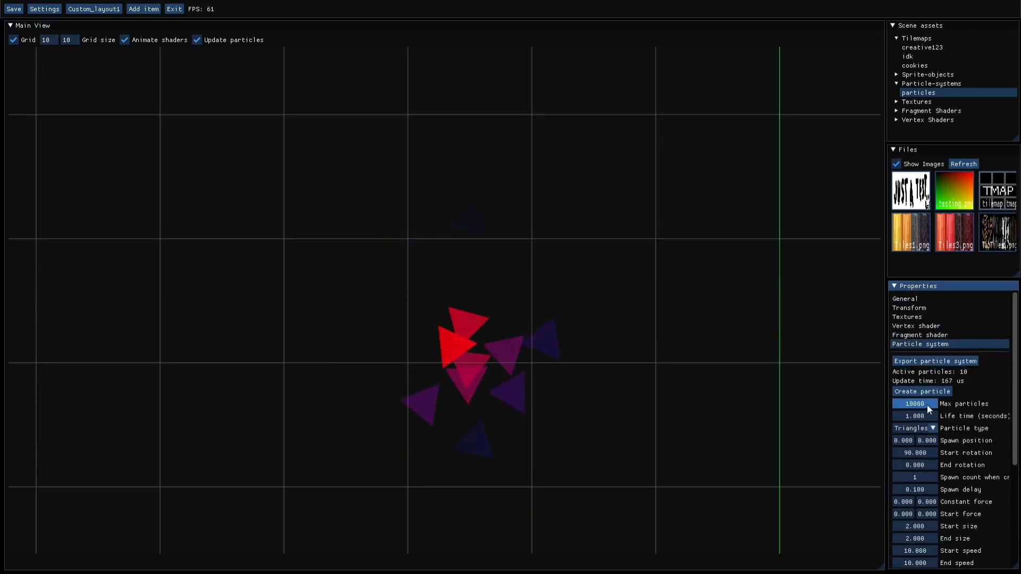
{"action": "double_click", "coordinate": [927, 405]}
{"action": "type", "text": "0"}
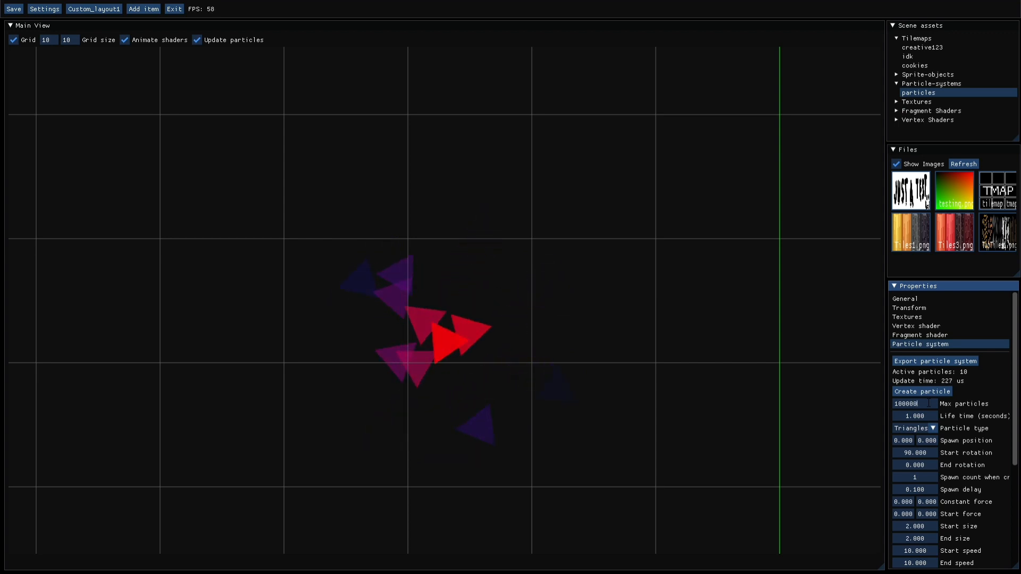
{"action": "key", "text": "Return"}
{"action": "double_click", "coordinate": [919, 406]}
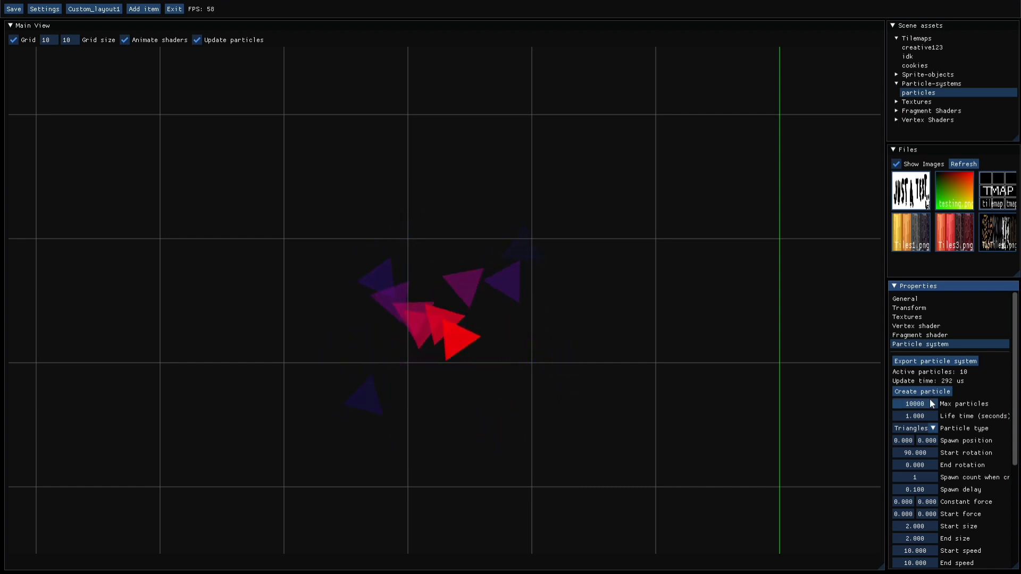
Change the particle type to Lines and assign the default\testing.png texture to the particle system
{"action": "left_click", "coordinate": [922, 428]}
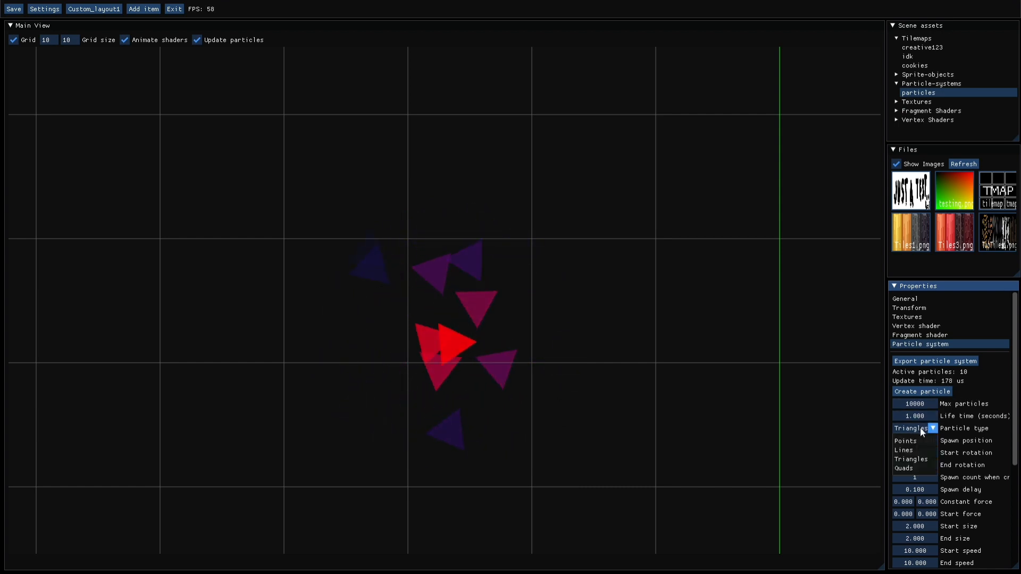
{"action": "left_click", "coordinate": [920, 453]}
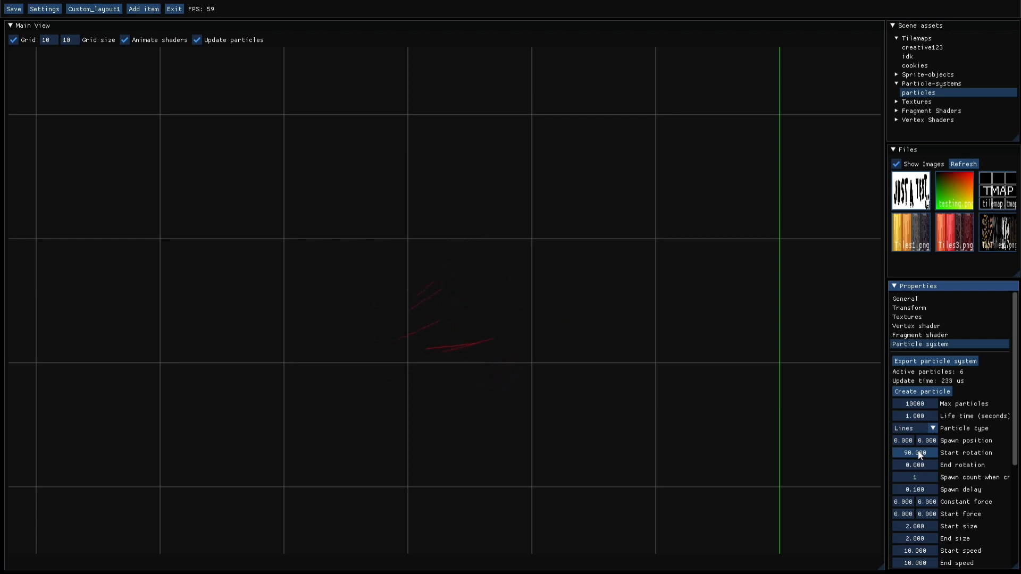
{"action": "left_click", "coordinate": [920, 317]}
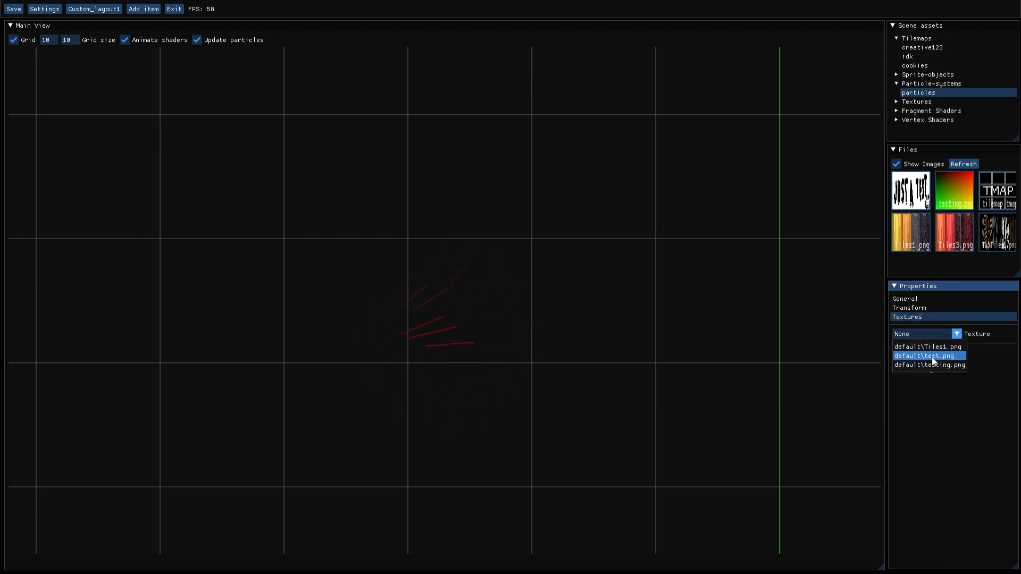
{"action": "left_click", "coordinate": [933, 366]}
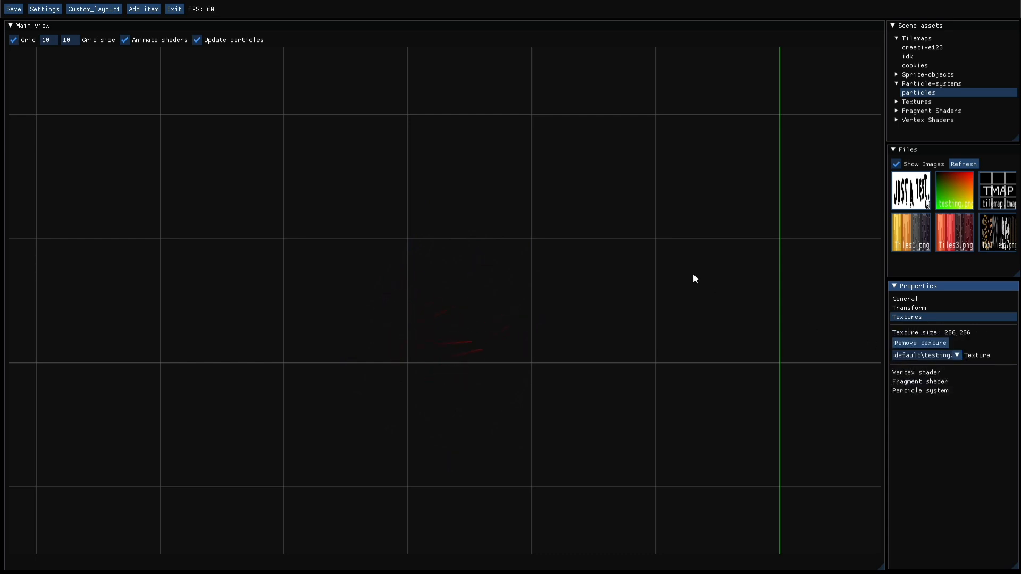
Set the particle system's spawn delay to 0.01 and its spawn count to 100
{"action": "left_click", "coordinate": [919, 391]}
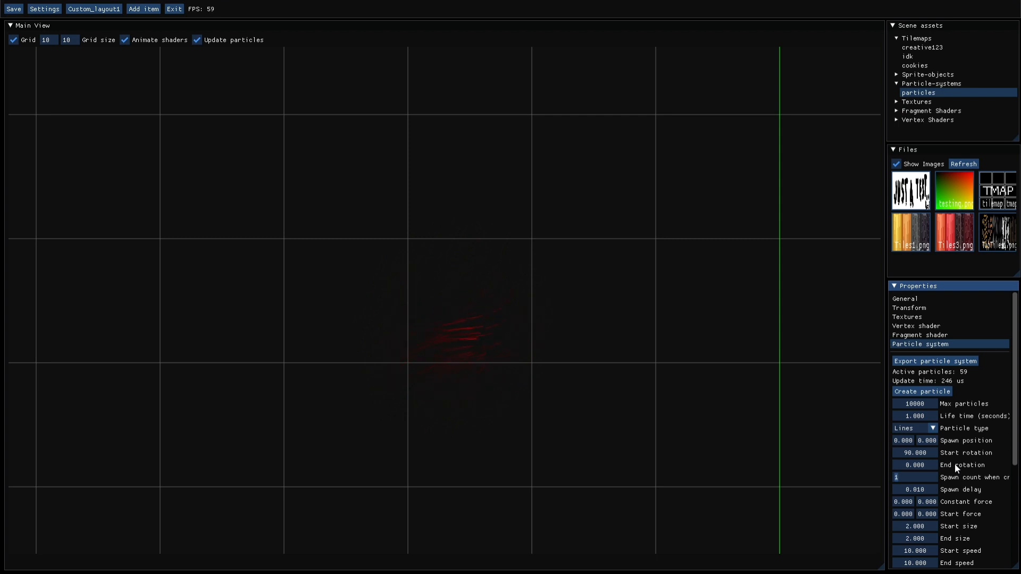
{"action": "type", "text": "0"}
{"action": "key", "text": "Return"}
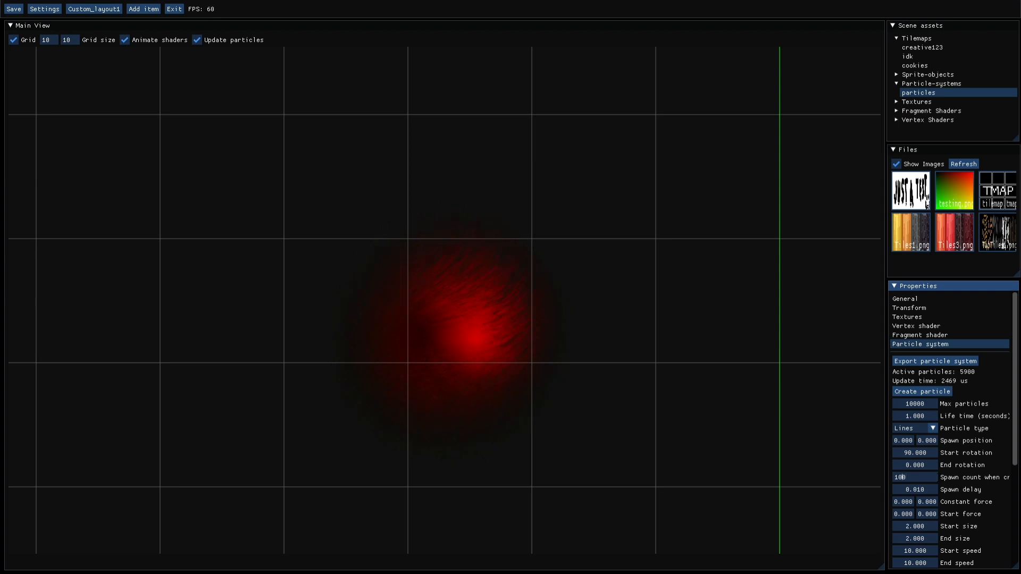
Set the particle system's spawn count to 140 and its end rotation to -180
{"action": "key", "text": "Return"}
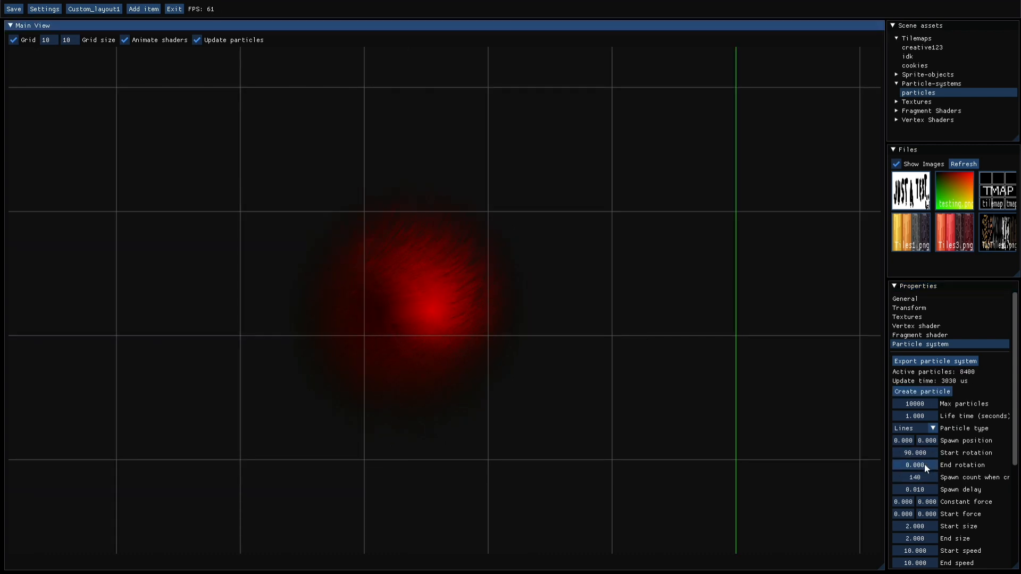
{"action": "double_click", "coordinate": [924, 464]}
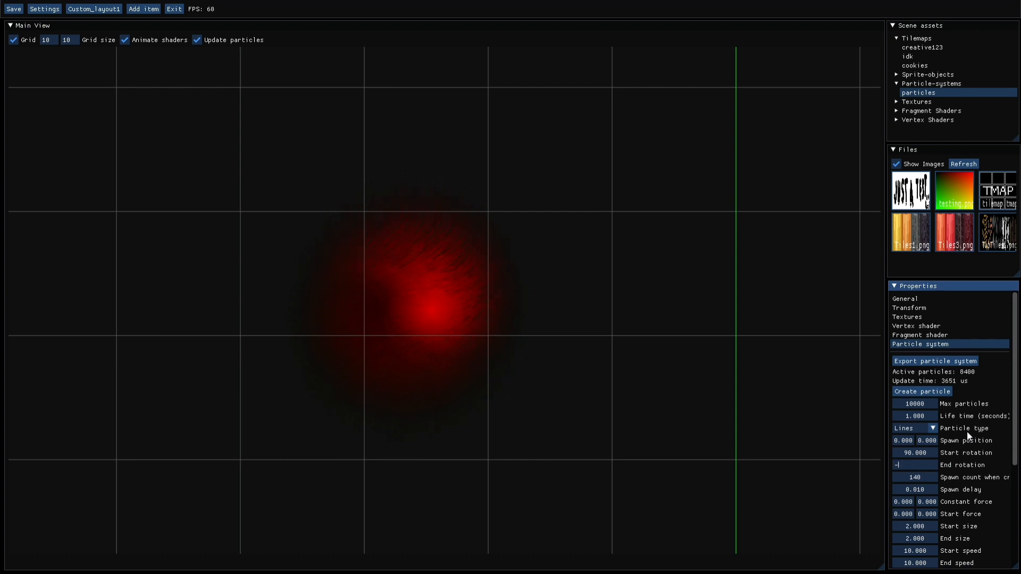
{"action": "key", "text": "Return"}
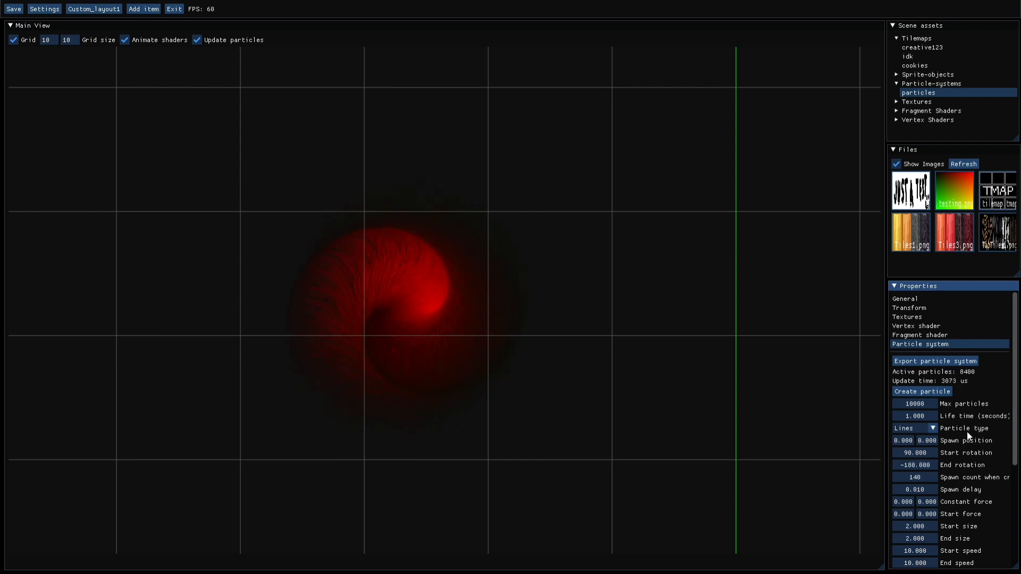
Set the particle life time to 1.5 seconds
{"action": "left_click", "coordinate": [568, 33]}
{"action": "middle_click_drag", "start_coordinate": [534, 311], "coordinate": [588, 216]}
{"action": "middle_click_drag", "start_coordinate": [444, 205], "coordinate": [480, 206]}
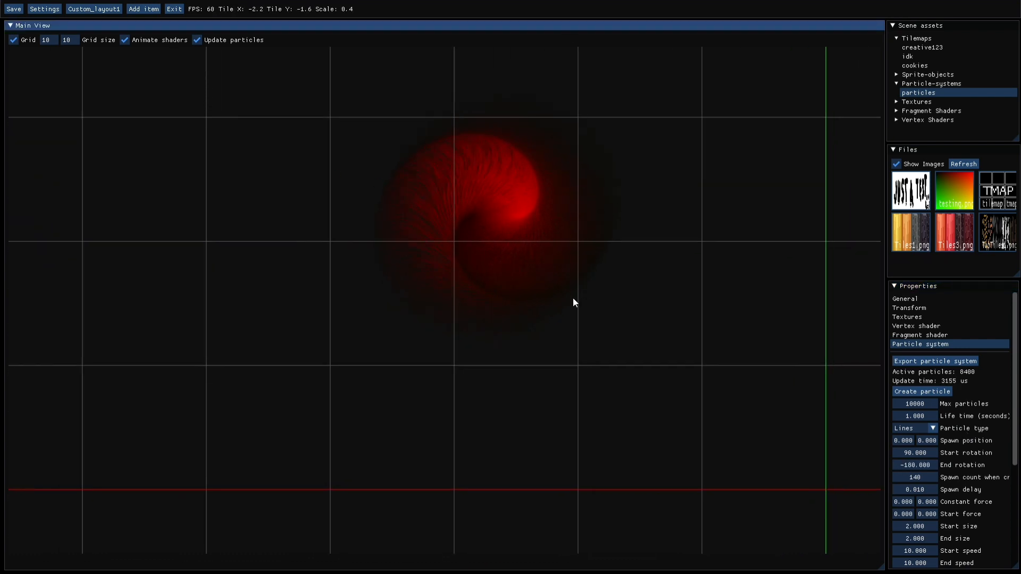
{"action": "middle_click_drag", "start_coordinate": [732, 241], "coordinate": [717, 300]}
{"action": "double_click", "coordinate": [921, 416]}
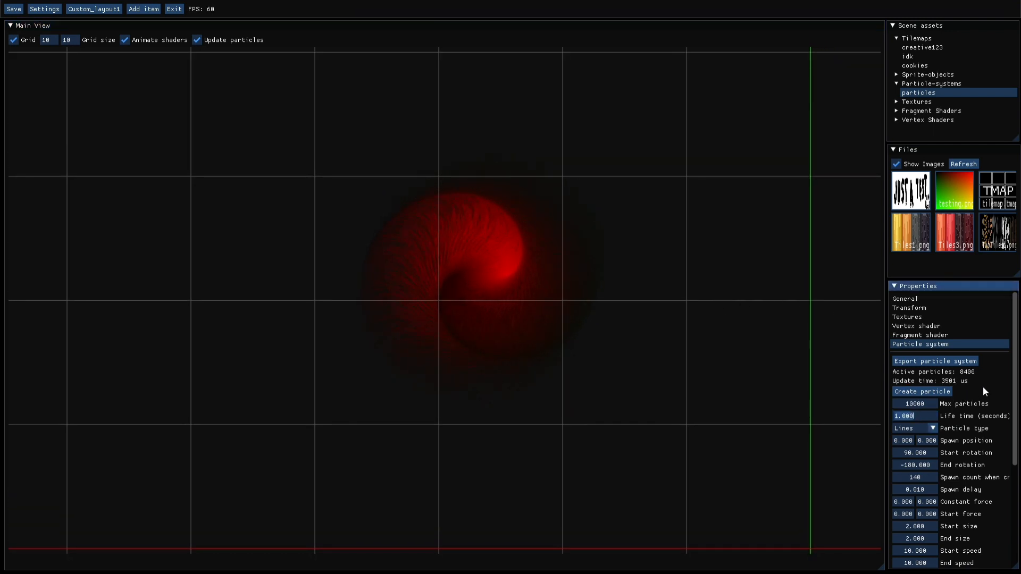
{"action": "type", "text": "1.5"}
{"action": "key", "text": "Return"}
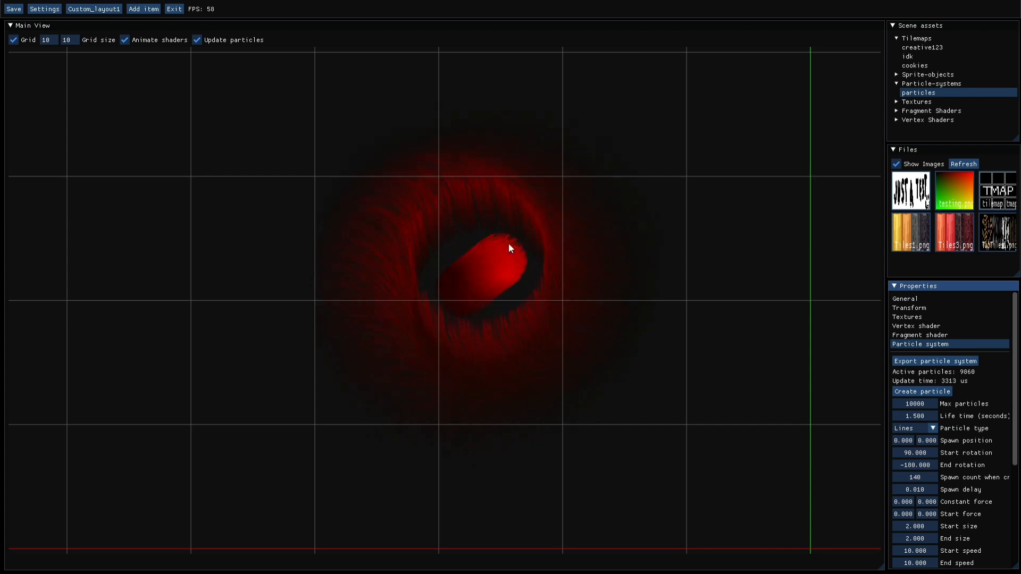
Raise the particle system's maximum particles to 100000 and its spawn count to 1400
{"action": "double_click", "coordinate": [920, 403]}
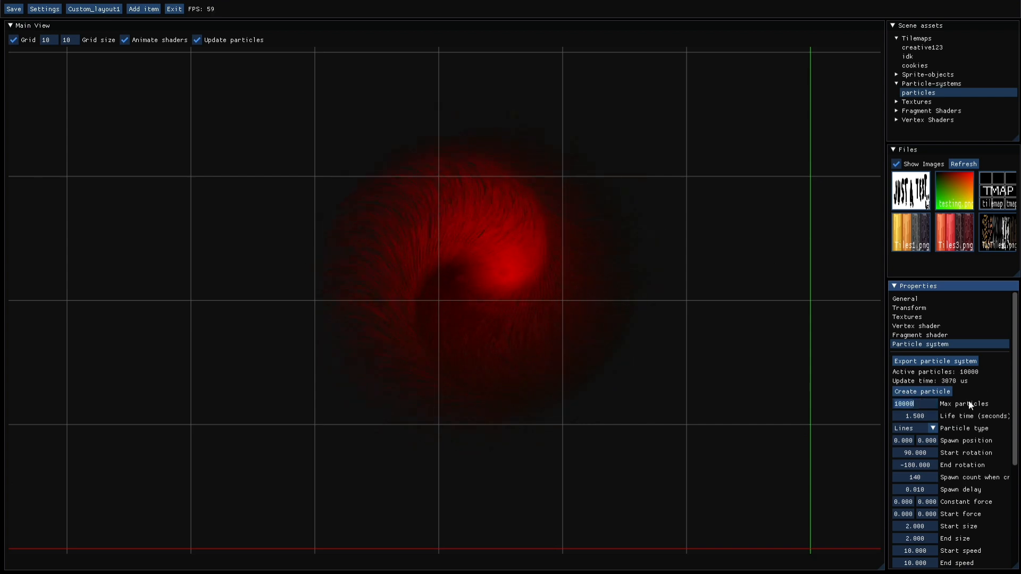
{"action": "key", "text": "Left"}
{"action": "key", "text": "Left"}
{"action": "key", "text": "Left"}
{"action": "key", "text": "Left"}
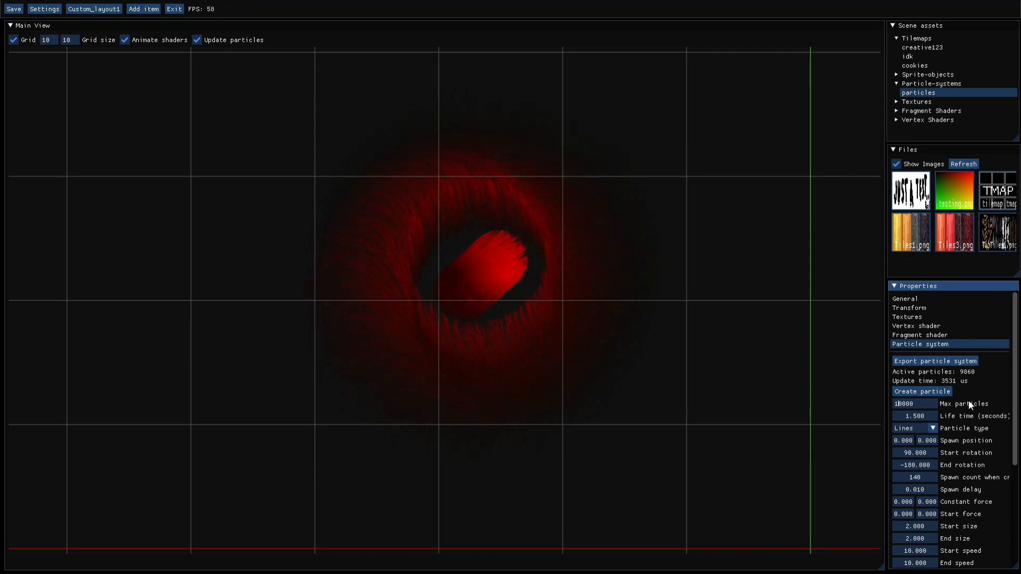
{"action": "type", "text": "0"}
{"action": "key", "text": "Return"}
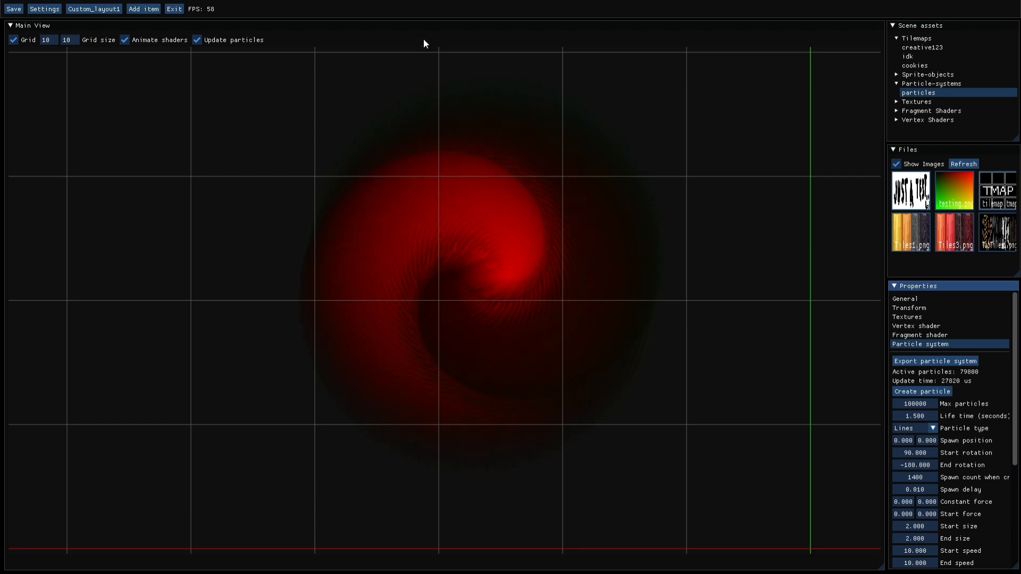
Examine the dense particle spiral in the main view at several zoom levels
{"action": "left_click", "coordinate": [430, 58]}
{"action": "middle_click_drag", "start_coordinate": [529, 291], "coordinate": [348, 295]}
{"action": "scroll", "coordinate": [429, 308], "scroll_direction": "down", "scroll_amount": 5}
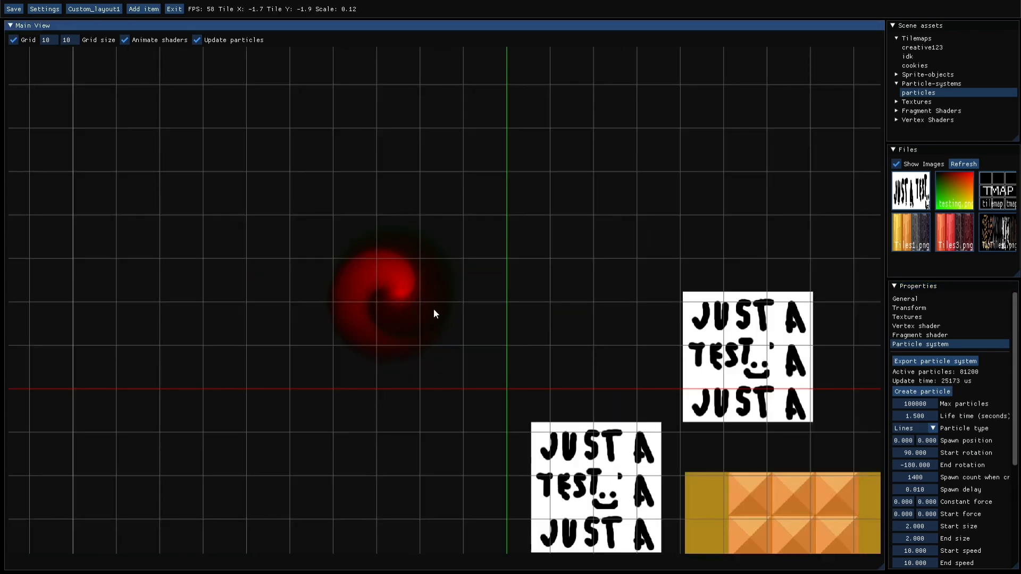
{"action": "middle_click_drag", "start_coordinate": [438, 305], "coordinate": [466, 235]}
{"action": "scroll", "coordinate": [462, 234], "scroll_direction": "up", "scroll_amount": 5}
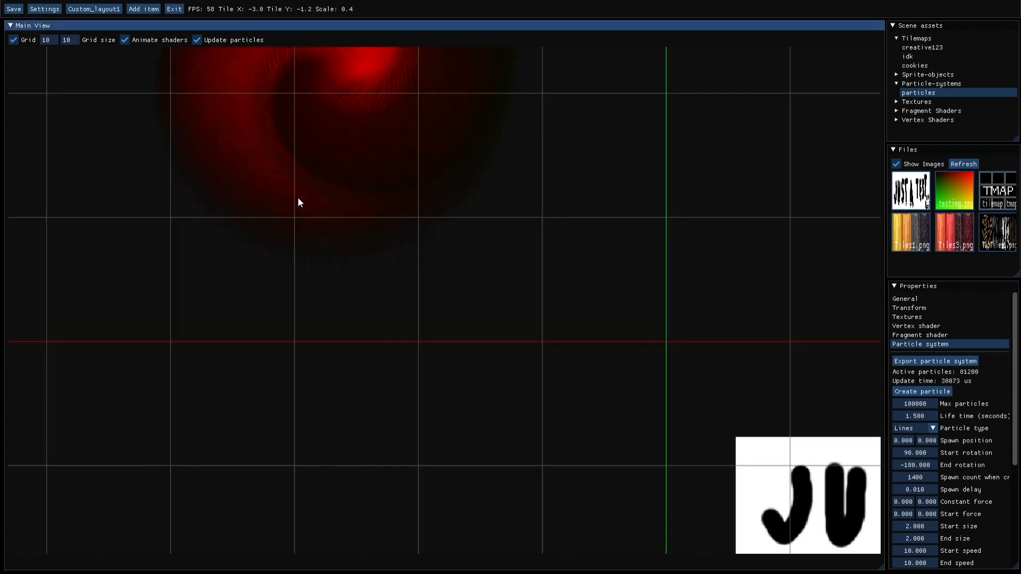
{"action": "middle_click_drag", "start_coordinate": [354, 71], "coordinate": [464, 344]}
{"action": "scroll", "coordinate": [458, 315], "scroll_direction": "down", "scroll_amount": 1}
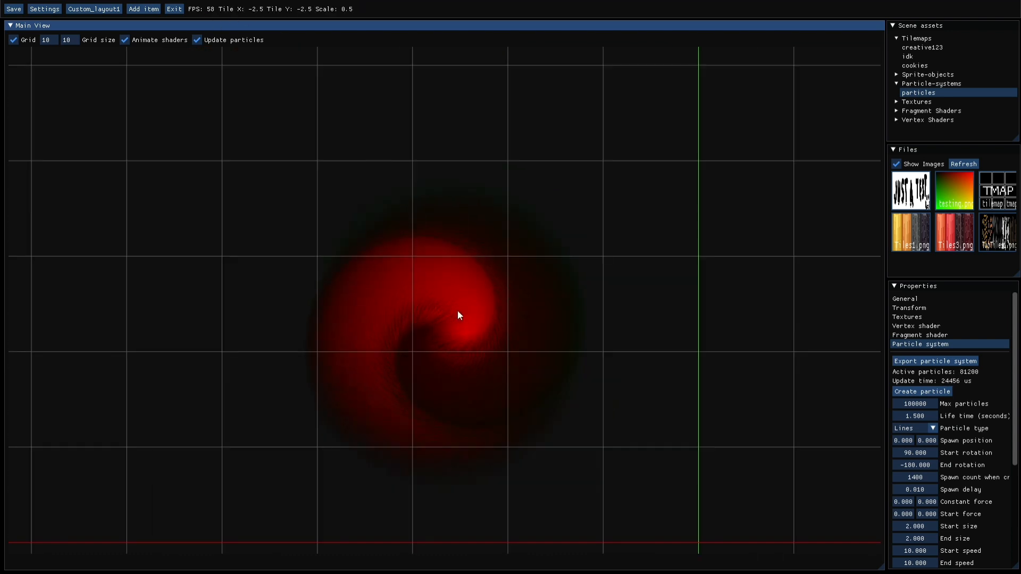
Try updating the particle system without a separate thread, and re-enable the separate thread
{"action": "scroll", "coordinate": [931, 447], "scroll_direction": "down", "scroll_amount": 4}
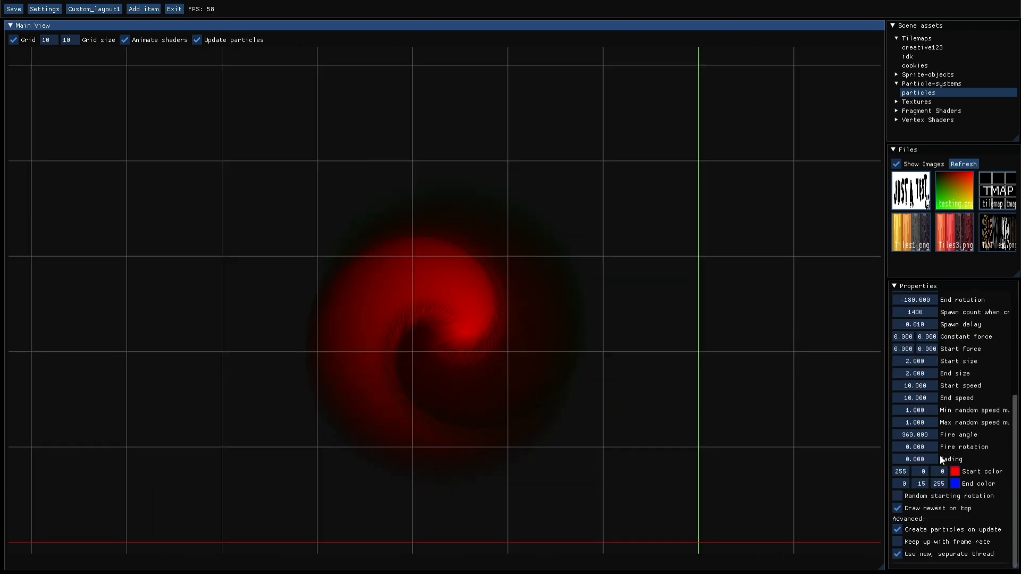
{"action": "left_click", "coordinate": [898, 555]}
{"action": "left_click", "coordinate": [398, 79]}
{"action": "left_click_drag", "start_coordinate": [488, 215], "coordinate": [540, 366]}
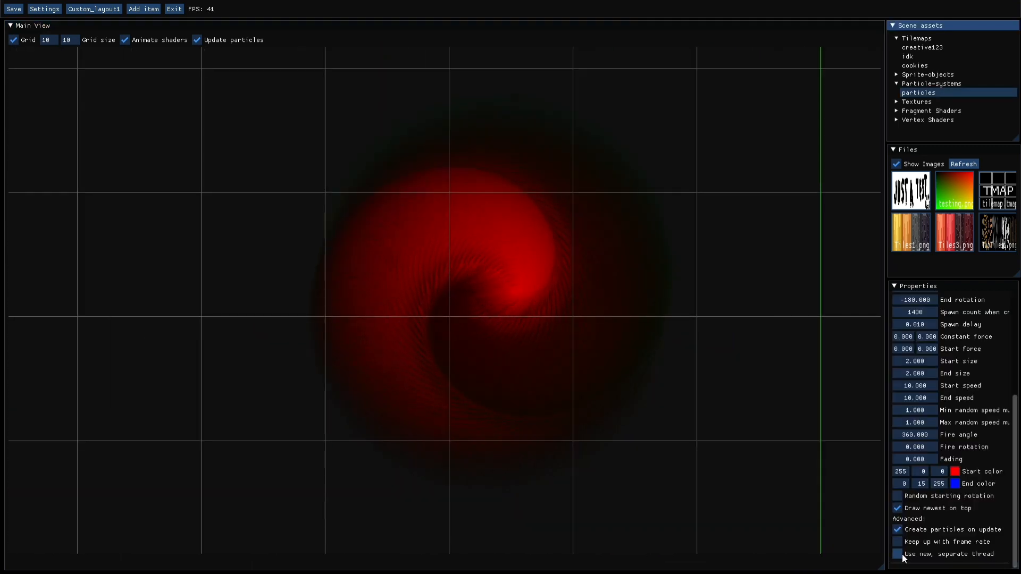
{"action": "left_click", "coordinate": [899, 555]}
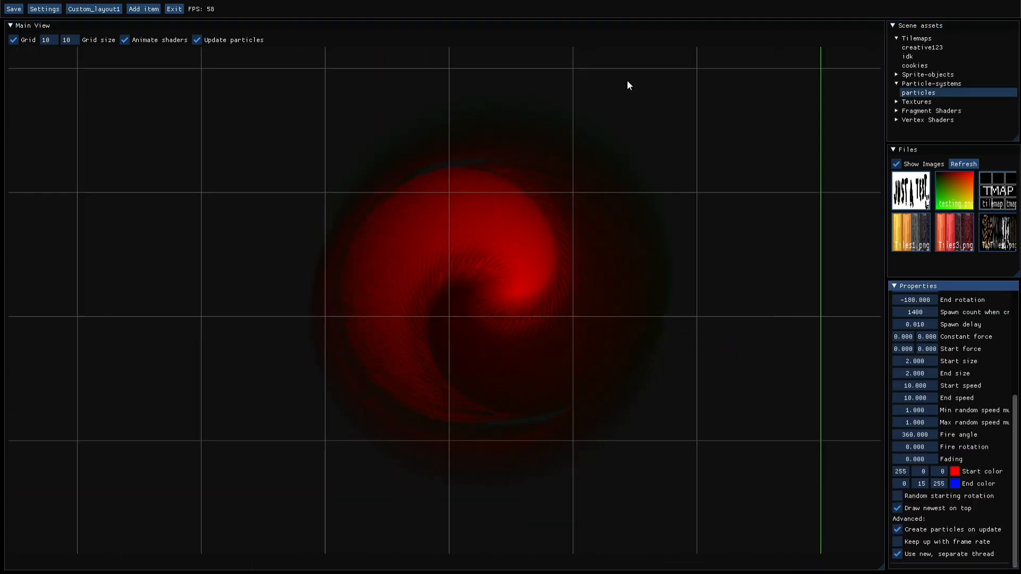
Pause particle updating in the main view to examine the frozen effect, and resume it
{"action": "left_click", "coordinate": [395, 26]}
{"action": "middle_click_drag", "start_coordinate": [620, 261], "coordinate": [448, 188]}
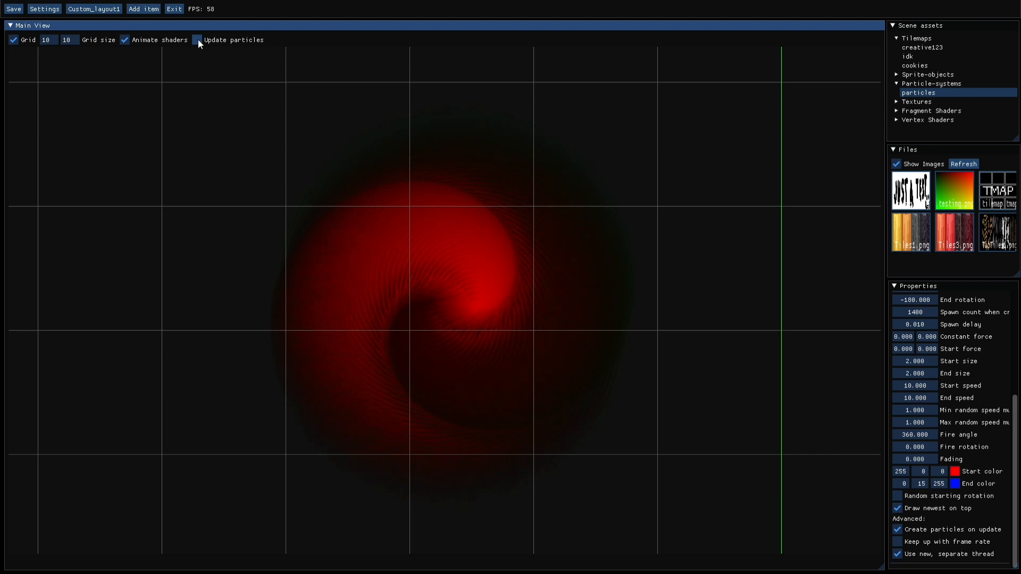
{"action": "scroll", "coordinate": [942, 407], "scroll_direction": "up", "scroll_amount": 5}
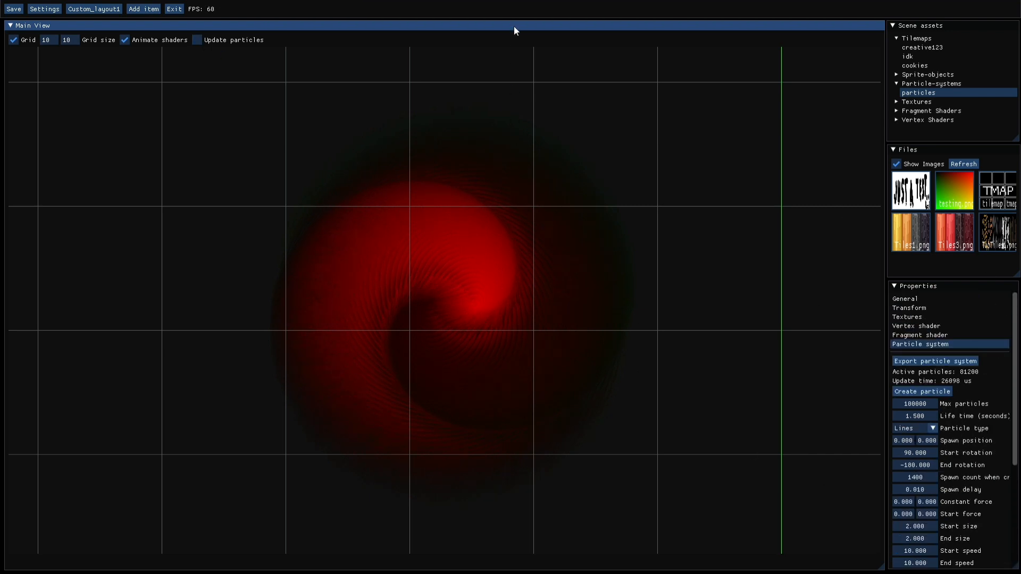
{"action": "middle_click_drag", "start_coordinate": [496, 352], "coordinate": [484, 314]}
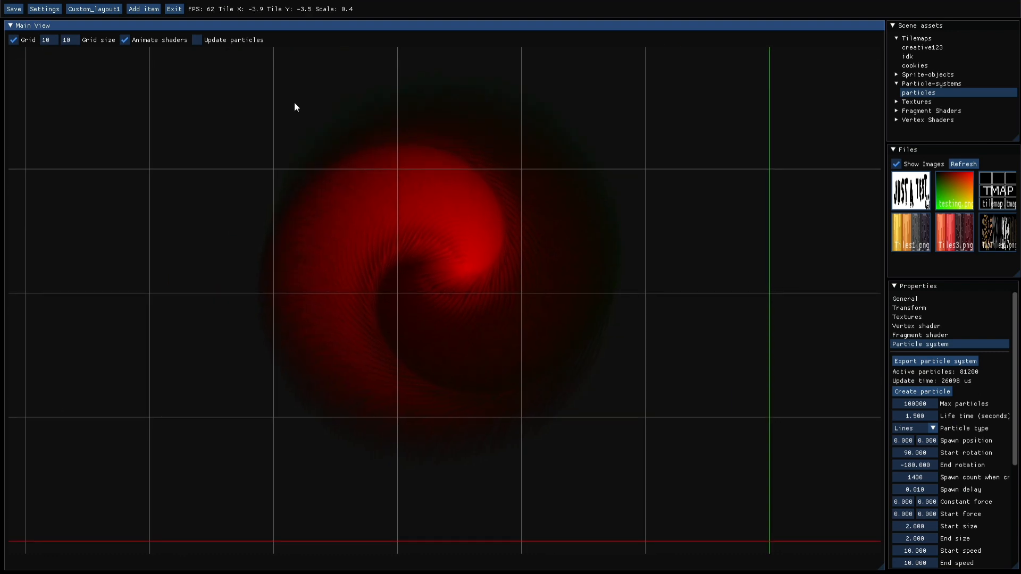
{"action": "middle_click_drag", "start_coordinate": [412, 169], "coordinate": [443, 163]}
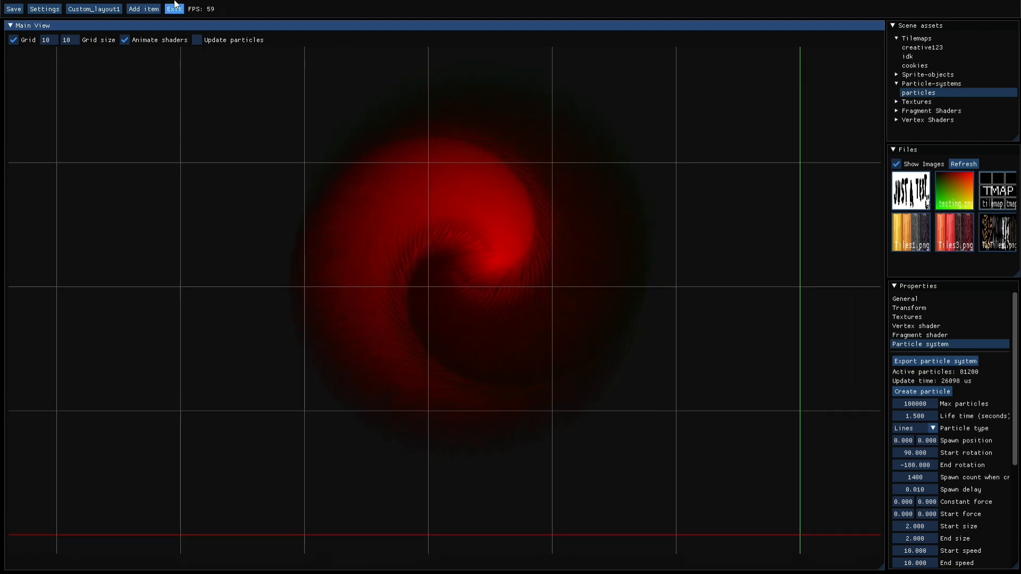
{"action": "left_click", "coordinate": [196, 39]}
{"action": "middle_click_drag", "start_coordinate": [639, 237], "coordinate": [668, 254]}
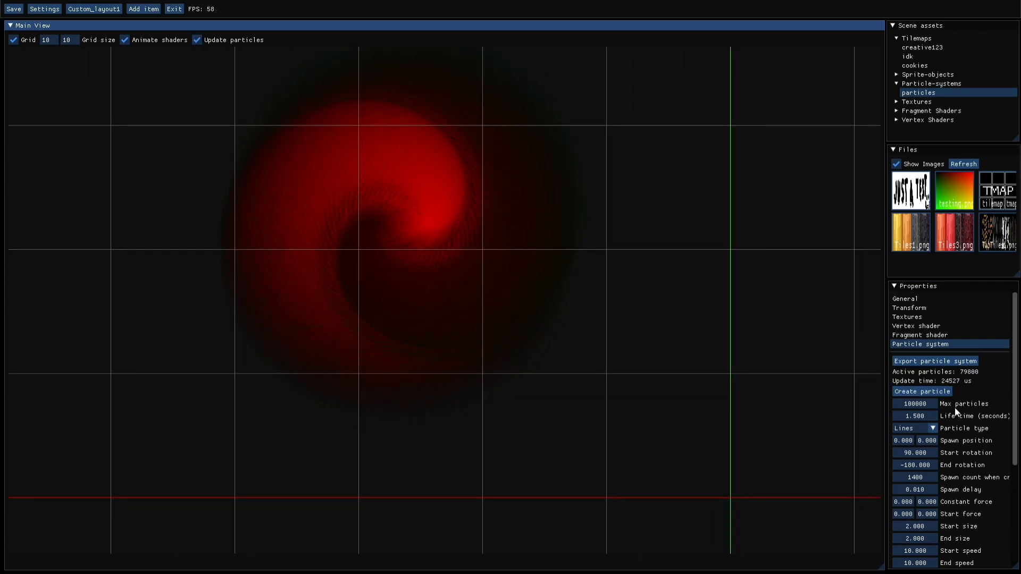
Change the particles' end color to white (255, 255, 255)
{"action": "scroll", "coordinate": [920, 419], "scroll_direction": "down", "scroll_amount": 6}
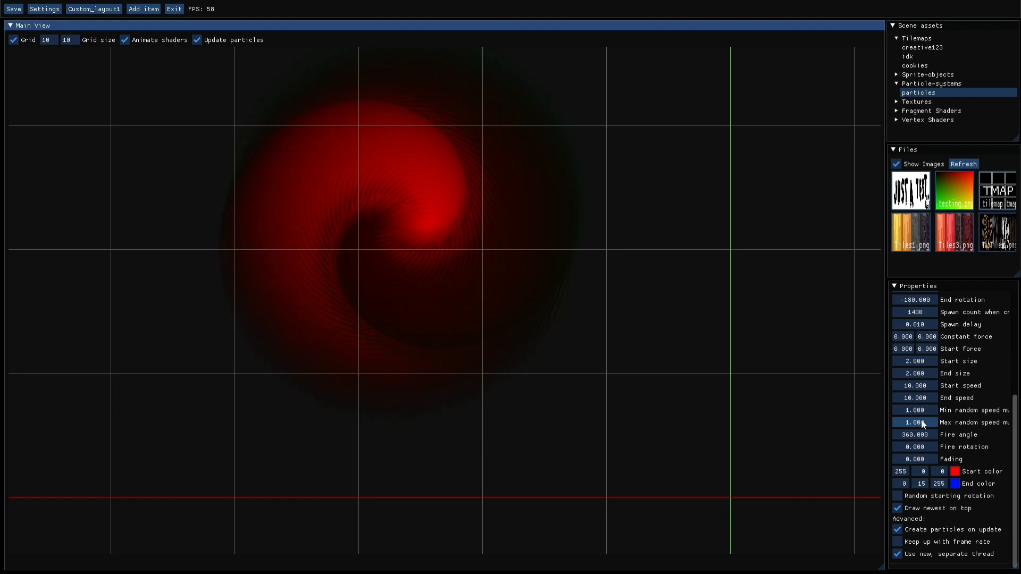
{"action": "scroll", "coordinate": [923, 423], "scroll_direction": "up", "scroll_amount": 5}
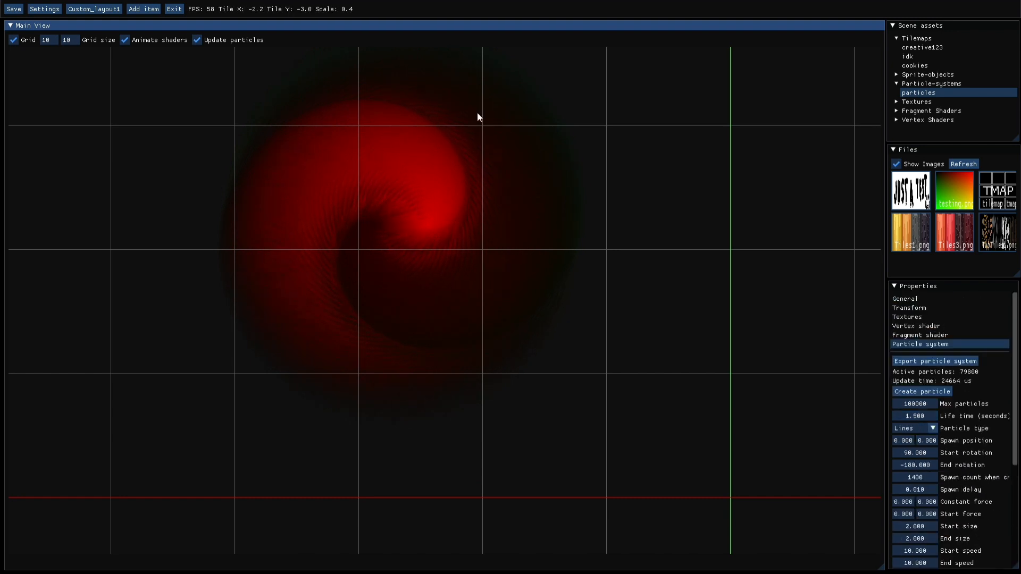
{"action": "scroll", "coordinate": [950, 453], "scroll_direction": "down", "scroll_amount": 4}
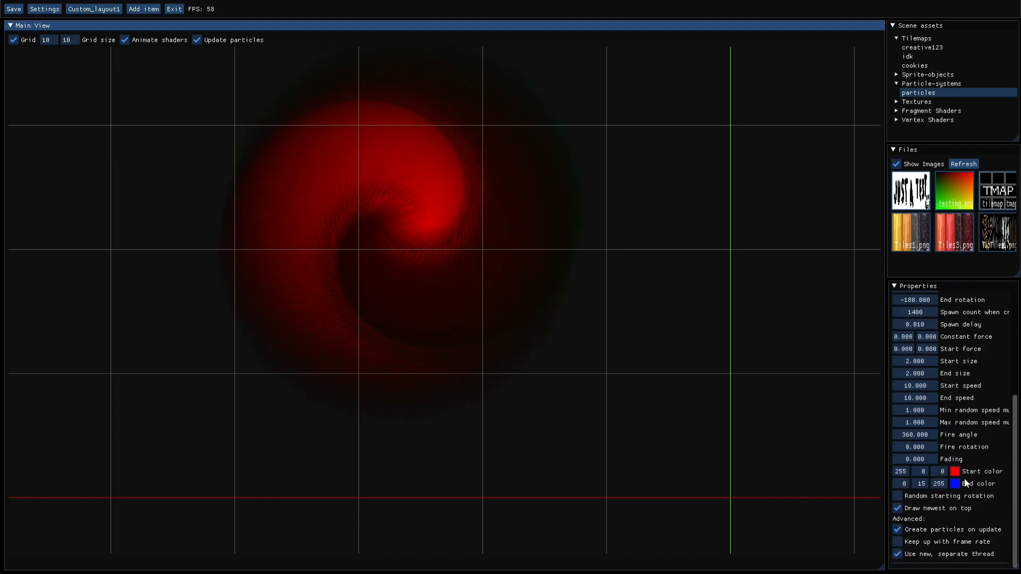
{"action": "left_click", "coordinate": [930, 483]}
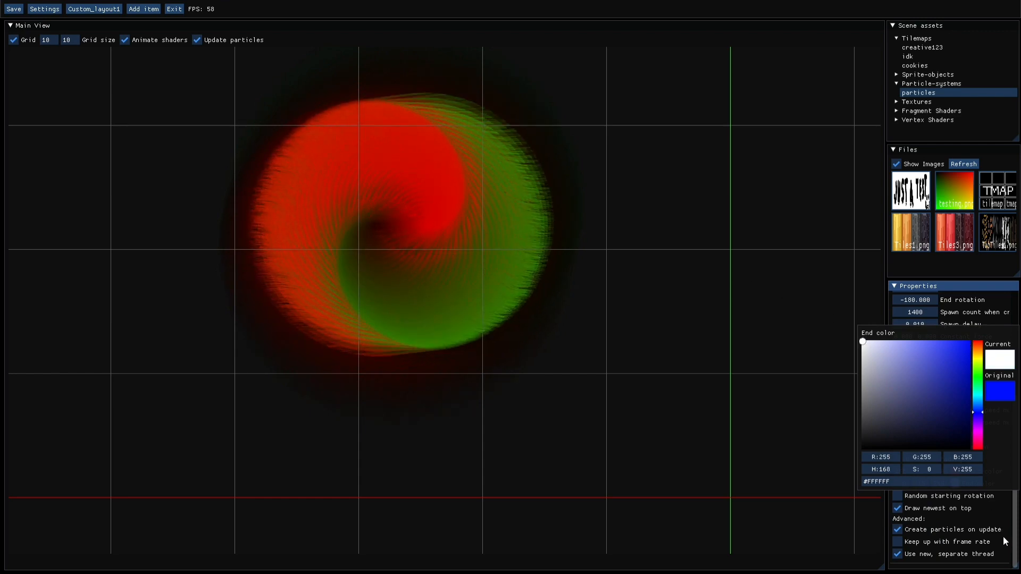
{"action": "left_click", "coordinate": [643, 23]}
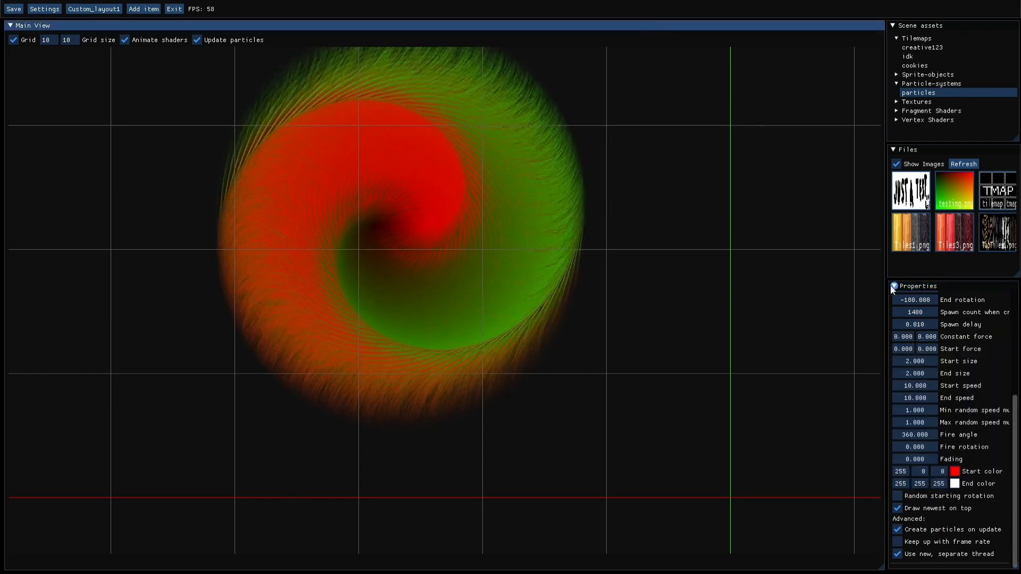
{"action": "middle_click_drag", "start_coordinate": [642, 167], "coordinate": [659, 226]}
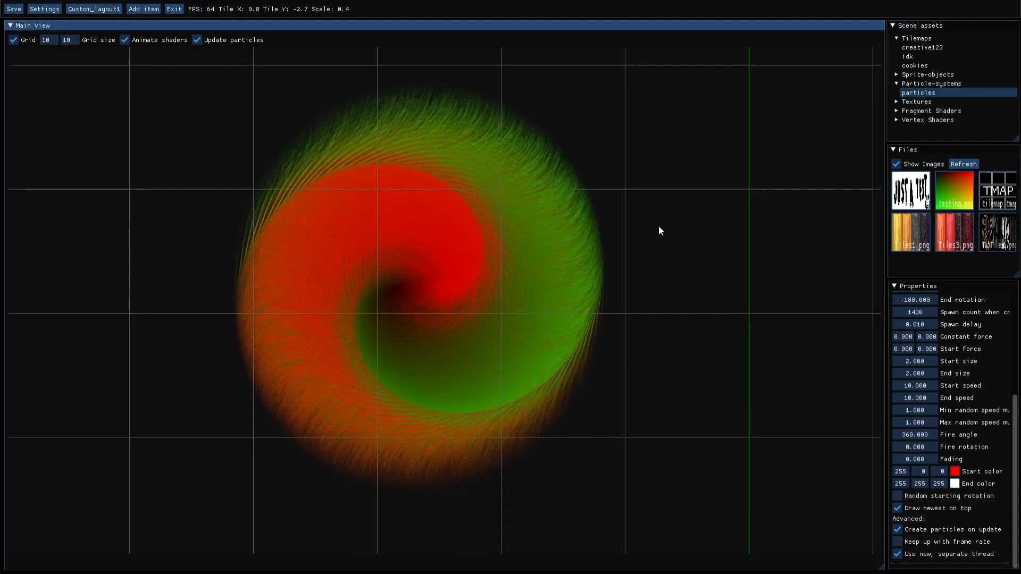
{"action": "middle_click_drag", "start_coordinate": [508, 188], "coordinate": [576, 246]}
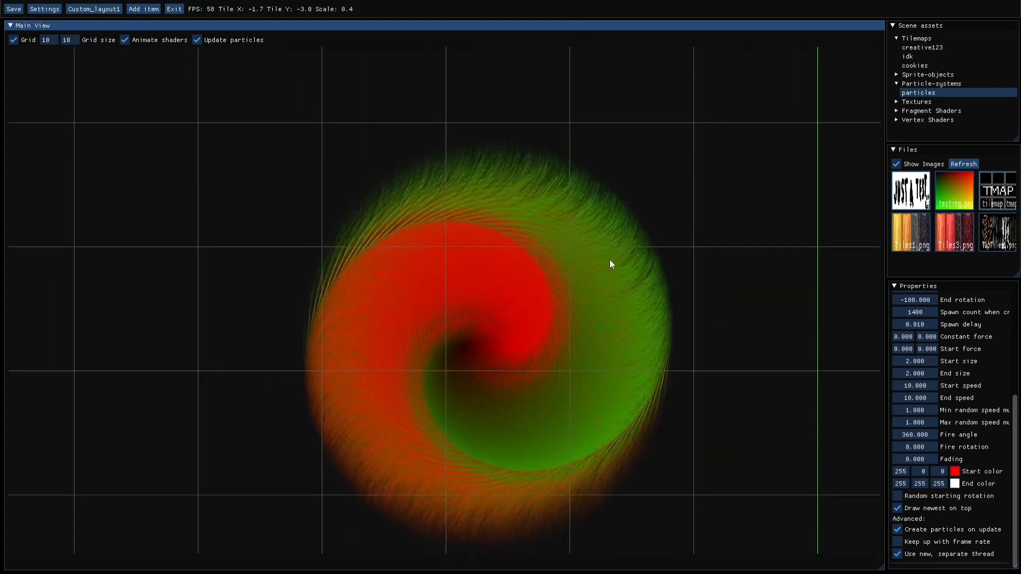
{"action": "scroll", "coordinate": [955, 365], "scroll_direction": "up", "scroll_amount": 4}
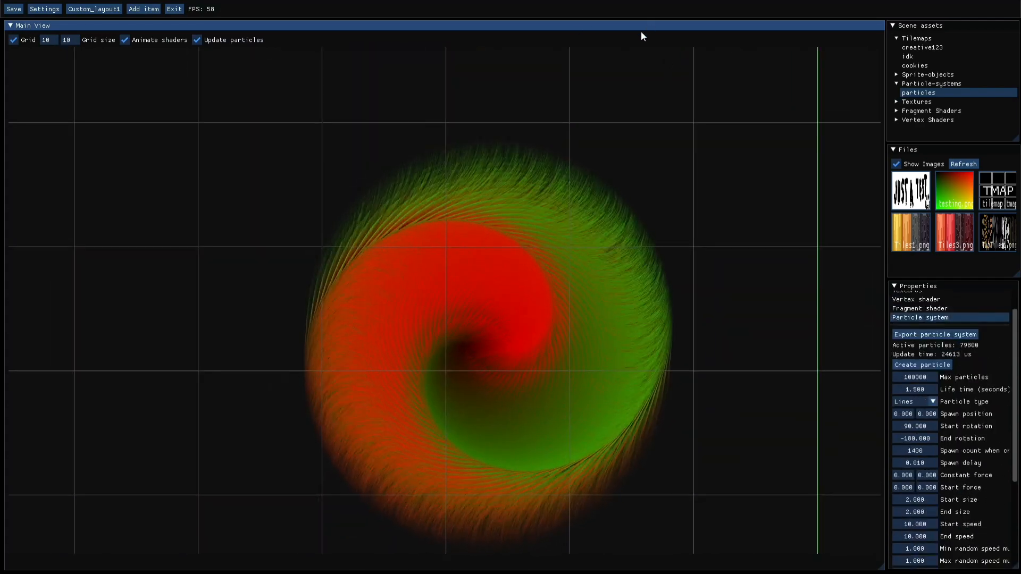
{"action": "middle_click_drag", "start_coordinate": [644, 224], "coordinate": [591, 166]}
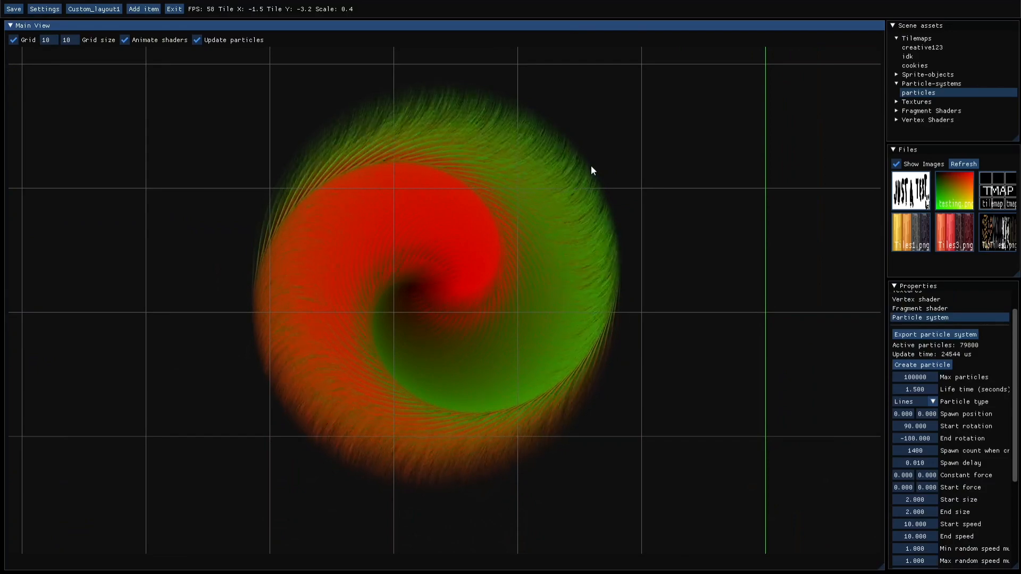